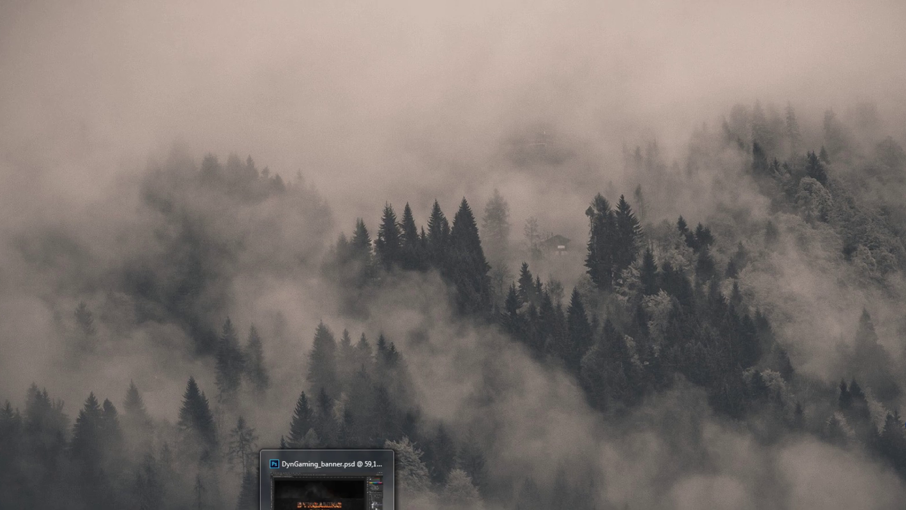
# - Switch to Photoshop and create a new 772 by 772 pixel RGB document at 72 pixels/inch with a white background
pyautogui.click(320, 502)
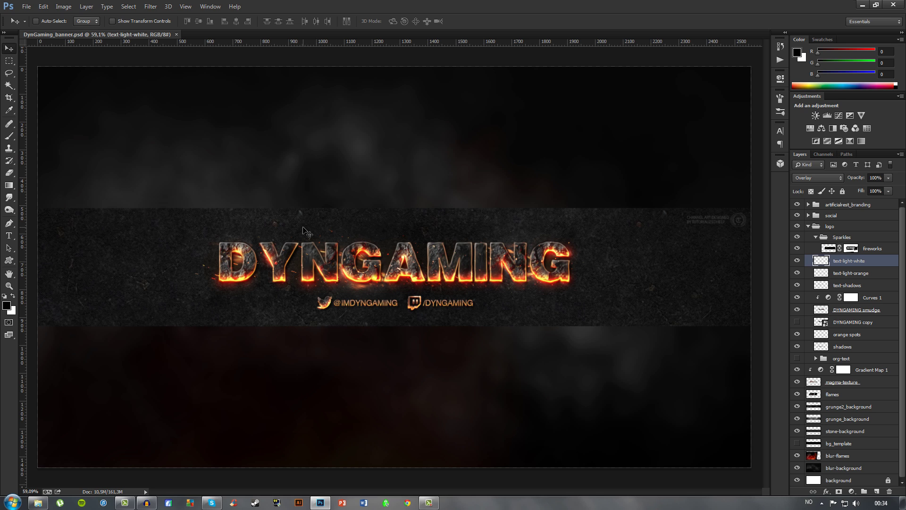
pyautogui.hotkey('ctrl', 'n')
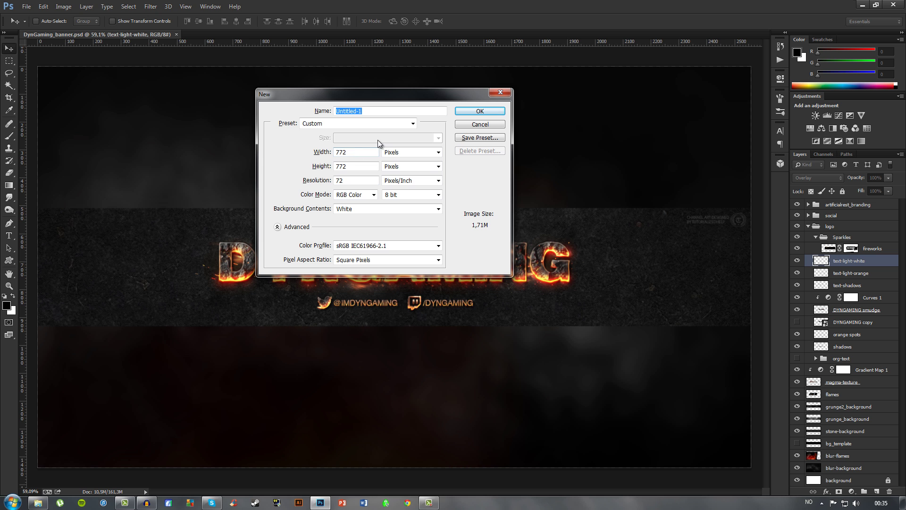
pyautogui.click(477, 128)
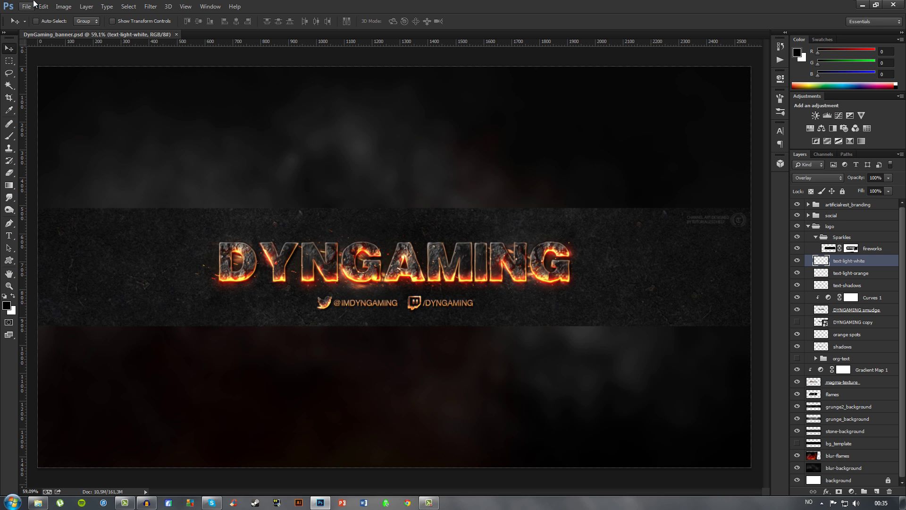
pyautogui.click(30, 7)
pyautogui.click(33, 15)
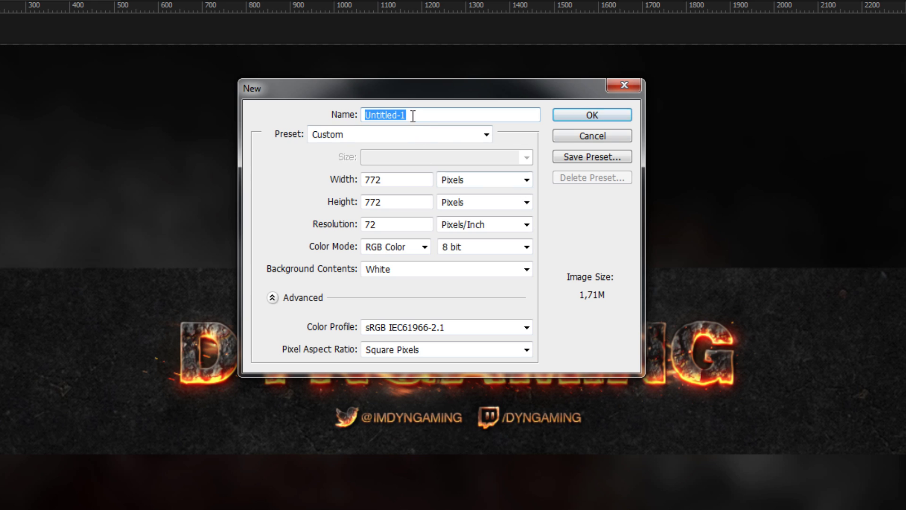
pyautogui.click(570, 117)
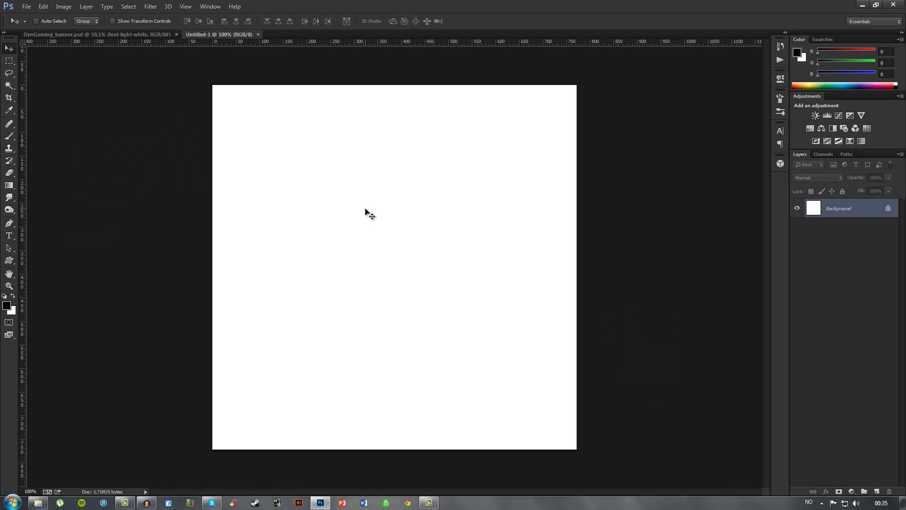
# - Place the background image from the textures folder into the new document, enlarged to cover the whole canvas
pyautogui.press('super+d')
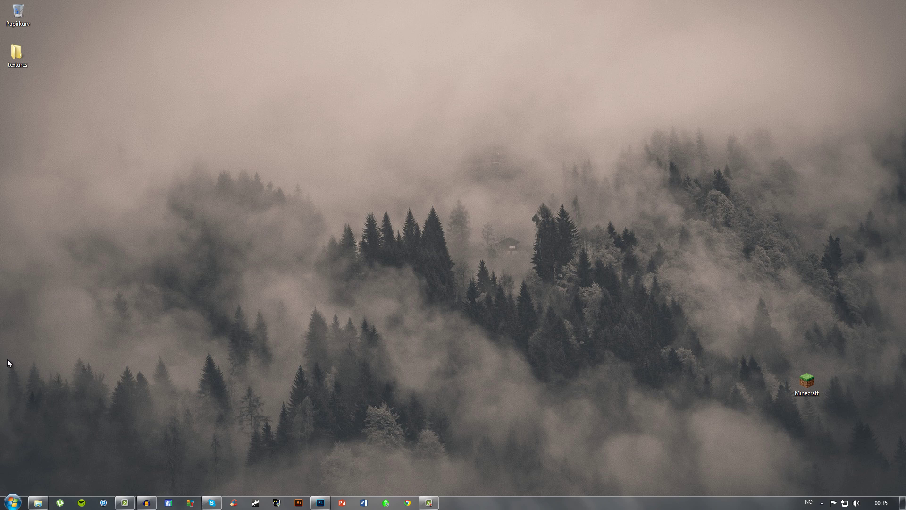
pyautogui.click(40, 503)
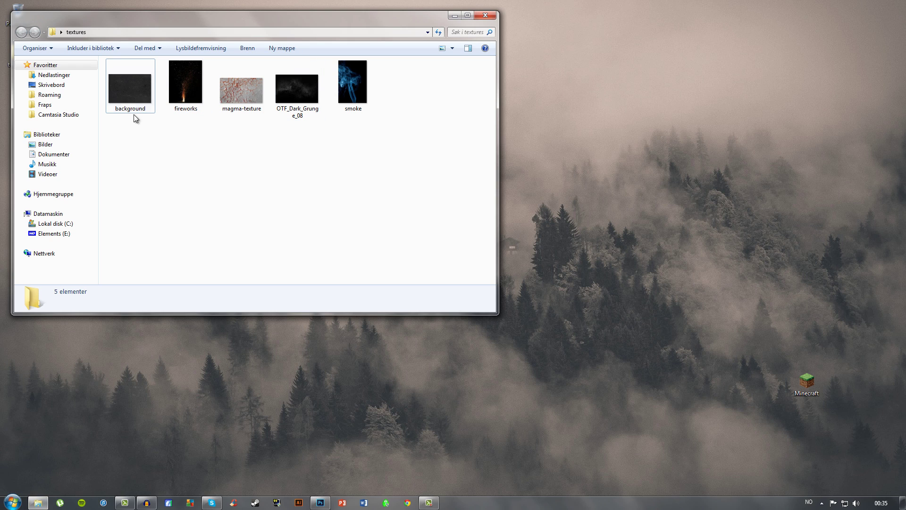
pyautogui.moveTo(125, 91); pyautogui.dragTo(401, 237)
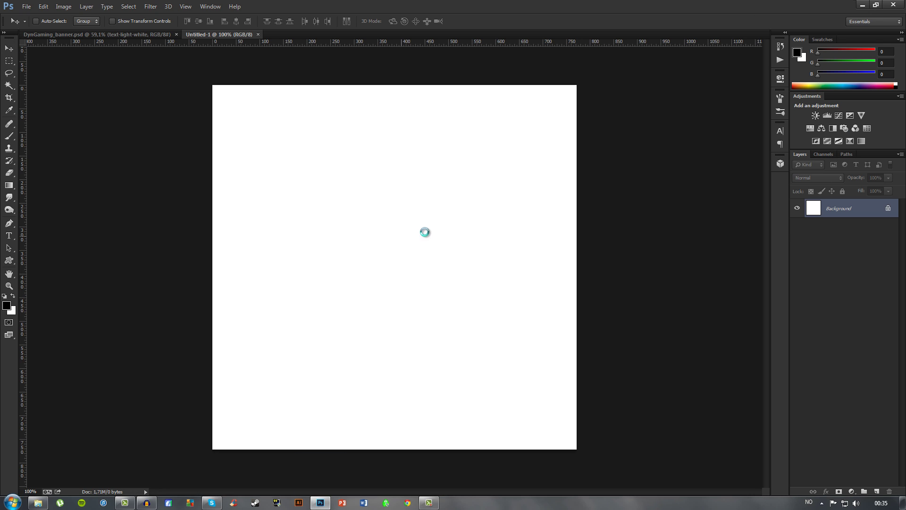
pyautogui.moveTo(577, 145); pyautogui.dragTo(739, 61)
pyautogui.hotkey('ctrl', '-')
pyautogui.hotkey('ctrl', '-')
pyautogui.moveTo(571, 150); pyautogui.dragTo(562, 156)
pyautogui.press('Return')
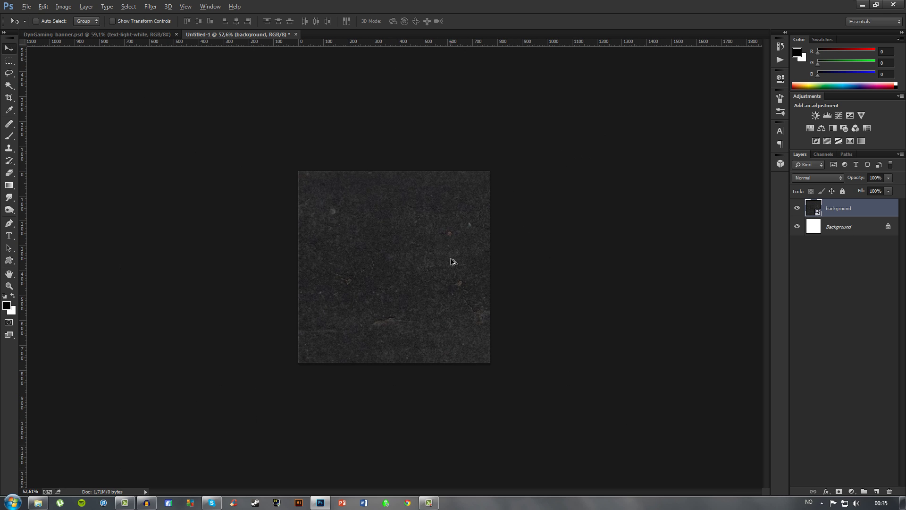
# - Scale the background texture down slightly while keeping the whole canvas covered
pyautogui.scroll(8, 450, 259)
pyautogui.scroll(-3, 449, 255)
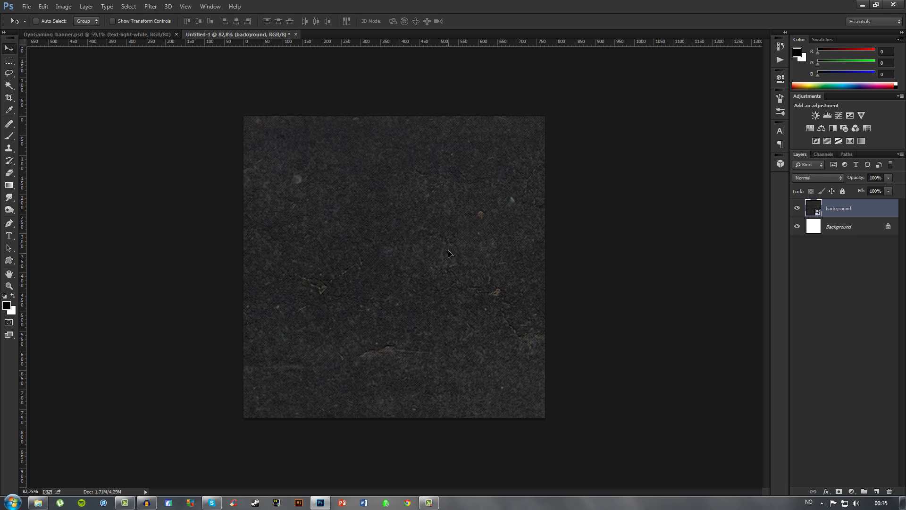
pyautogui.hotkey('ctrl', 't')
pyautogui.scroll(-1, 519, 203)
pyautogui.moveTo(631, 108); pyautogui.dragTo(609, 128)
pyautogui.press('Return')
pyautogui.scroll(3, 500, 248)
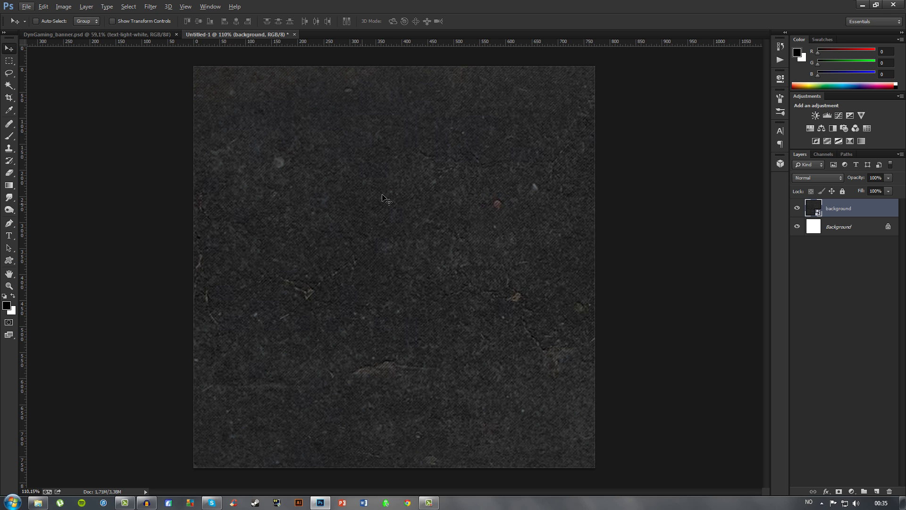
pyautogui.scroll(-3, 395, 209)
pyautogui.scroll(3, 426, 245)
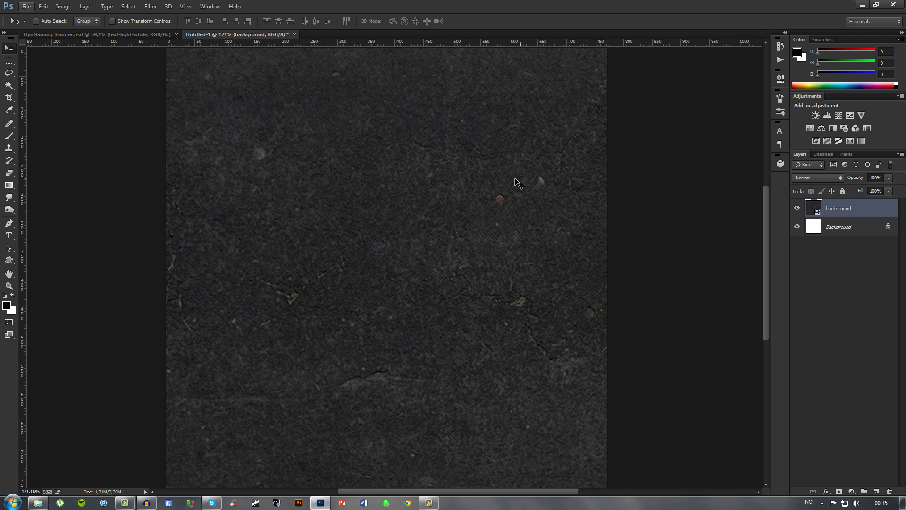
# - Try shifting the background texture sideways across the canvas and undo each move
pyautogui.moveTo(530, 214); pyautogui.dragTo(406, 213)
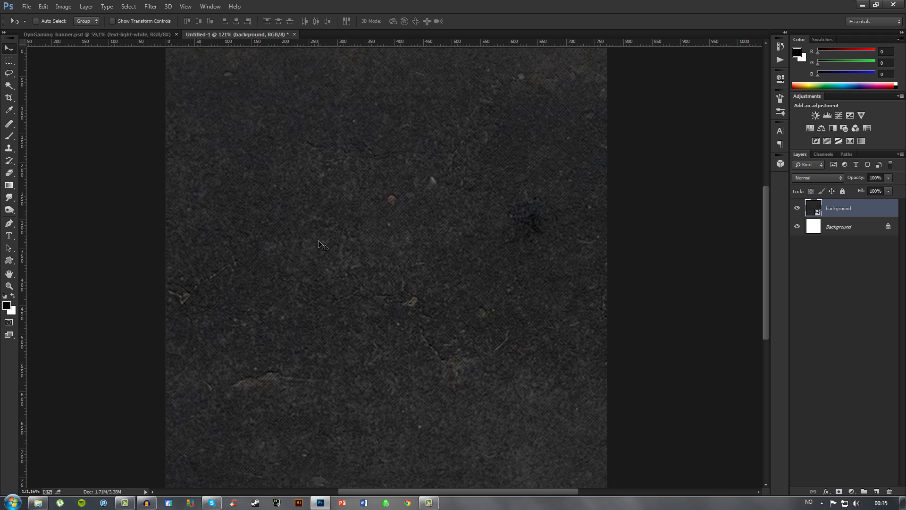
pyautogui.scroll(-3, 373, 210)
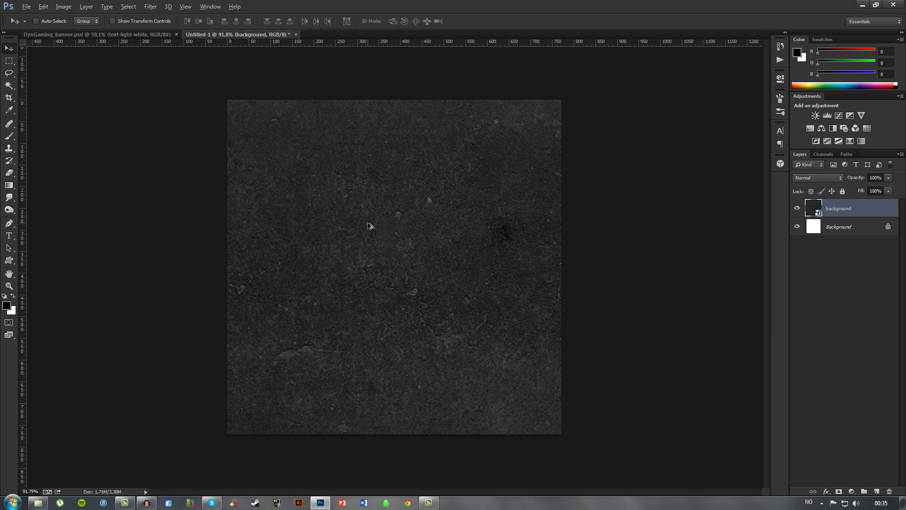
pyautogui.hotkey('ctrl', 'alt', 'z')
pyautogui.scroll(5, 396, 235)
pyautogui.scroll(-8, 397, 236)
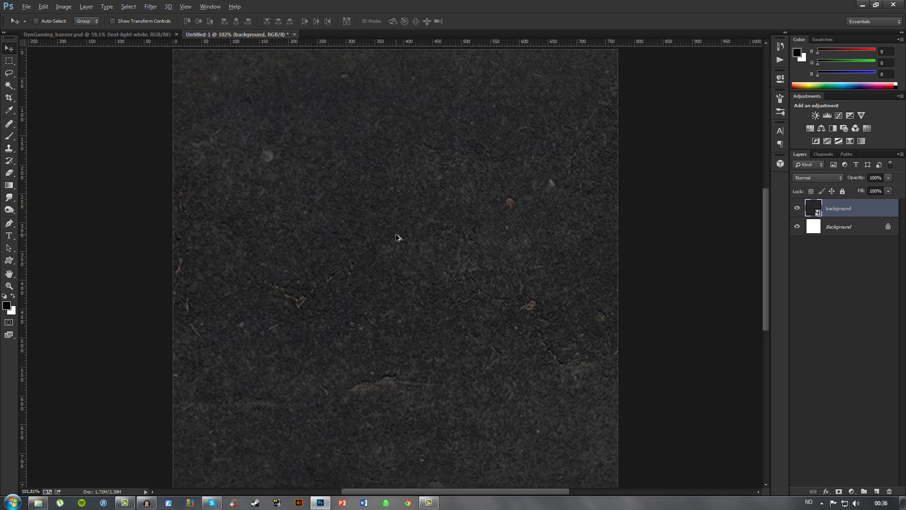
pyautogui.scroll(5, 396, 236)
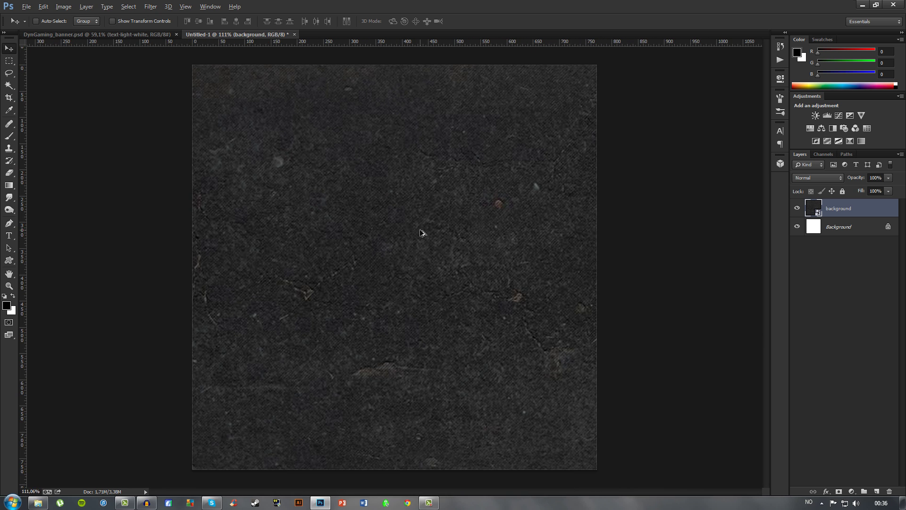
pyautogui.scroll(-2, 415, 224)
pyautogui.scroll(1, 417, 224)
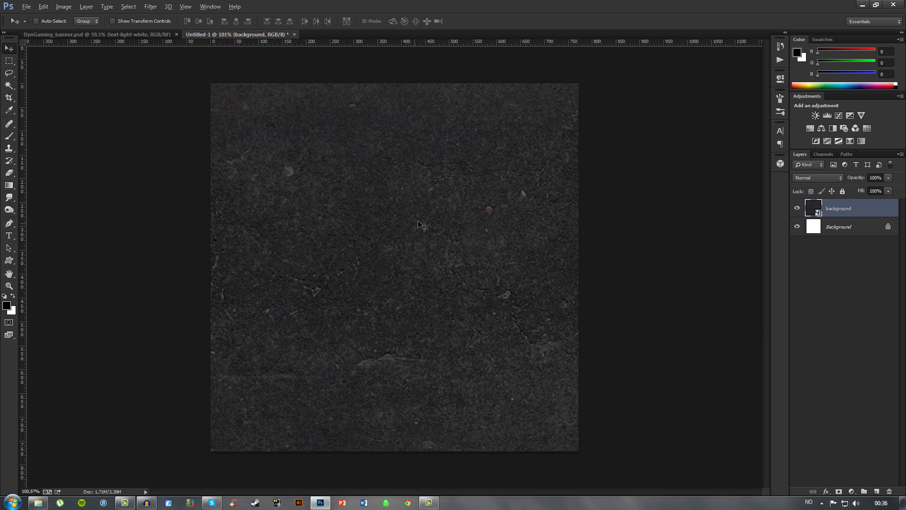
pyautogui.moveTo(477, 239); pyautogui.dragTo(436, 239)
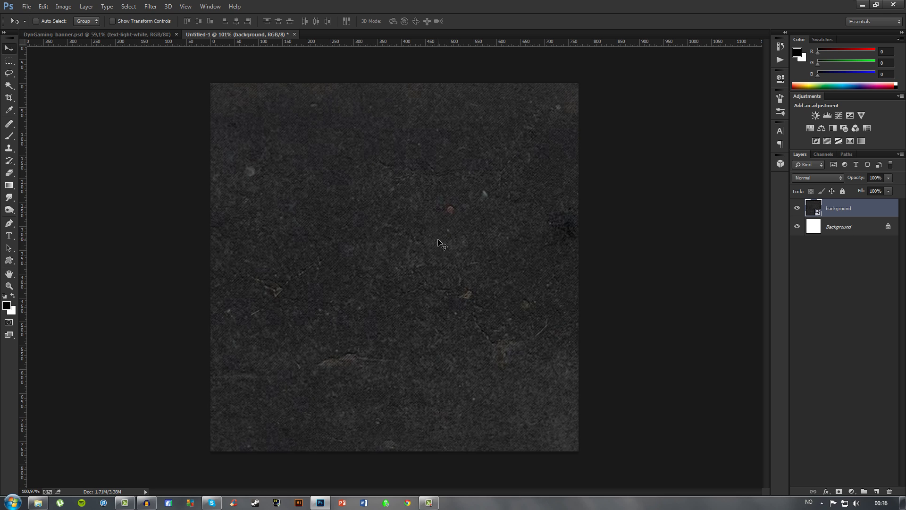
pyautogui.hotkey('ctrl', 'z')
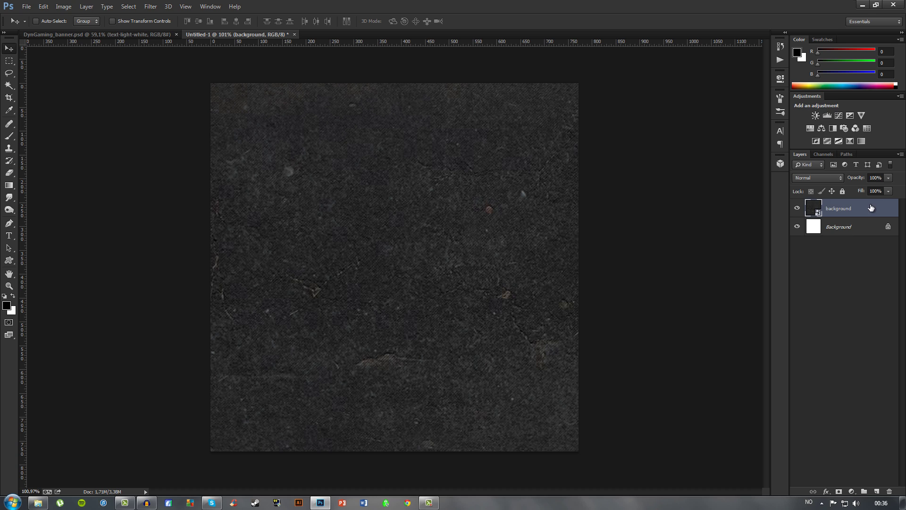
# - Rasterize the background texture layer and add a new empty layer above it
pyautogui.rightClick(809, 214)
pyautogui.click(766, 216)
pyautogui.click(876, 491)
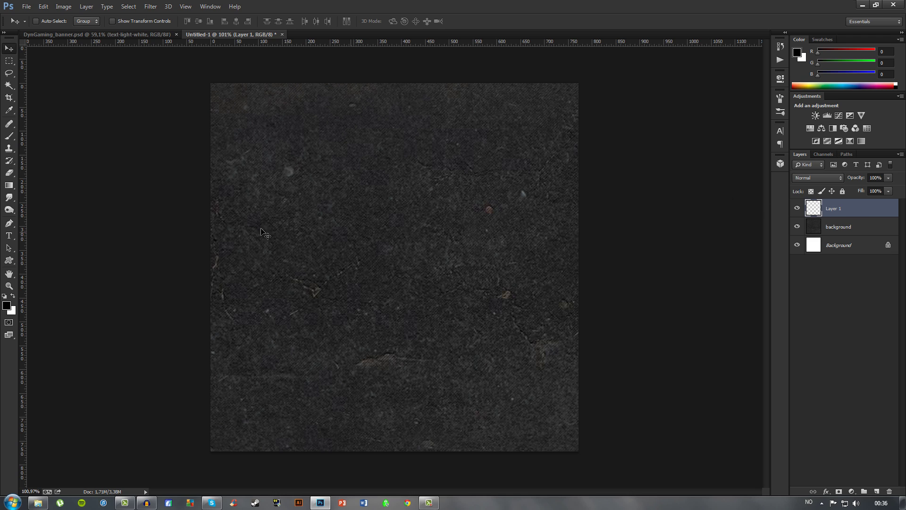
# - Add the text "AR" in black Helvetica Bold at 425 pt and place it near the middle of the canvas
pyautogui.press('t')
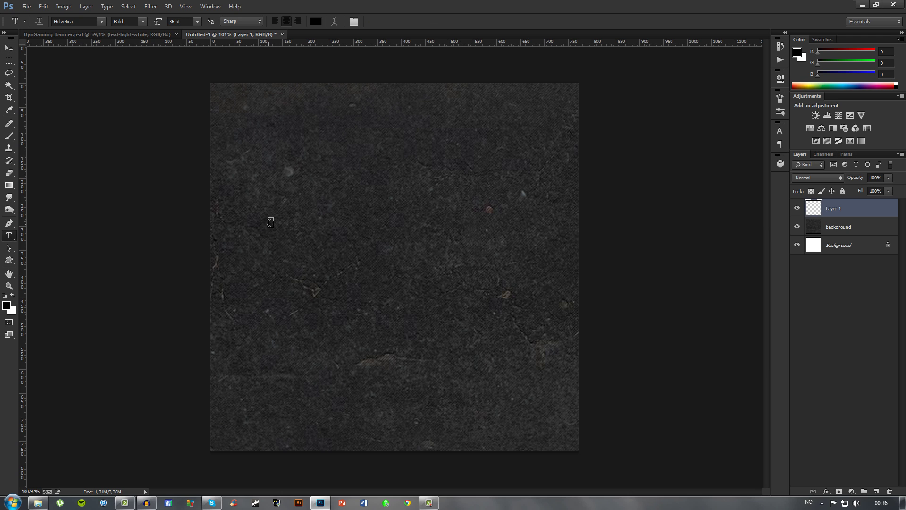
pyautogui.click(268, 222)
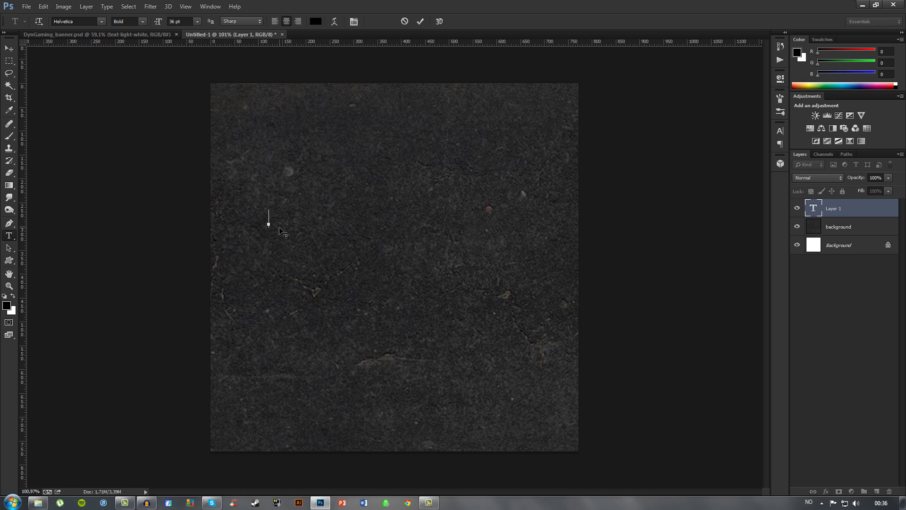
pyautogui.write('AR')
pyautogui.click(185, 18)
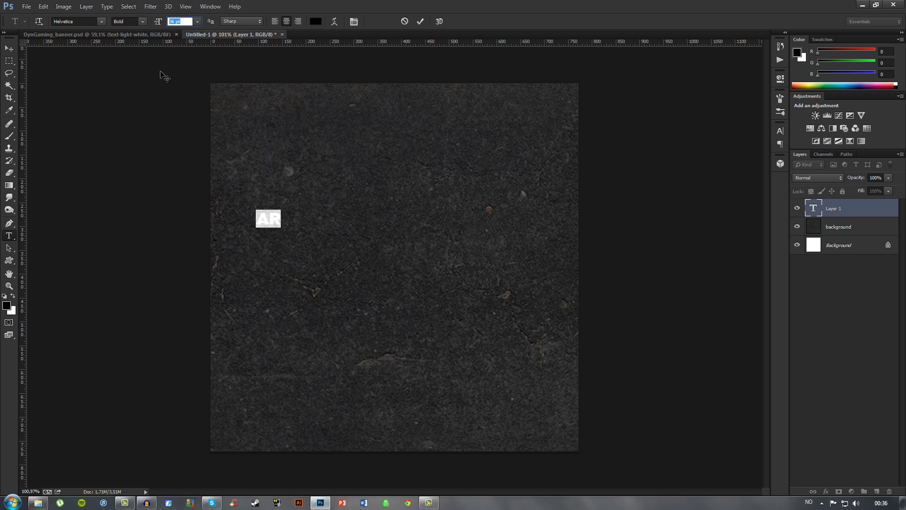
pyautogui.write('425')
pyautogui.press('Return')
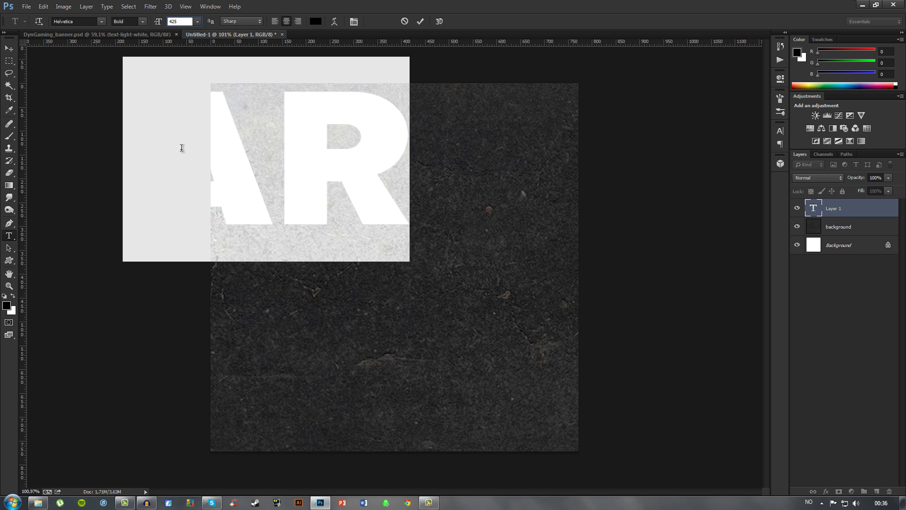
pyautogui.moveTo(381, 391); pyautogui.dragTo(351, 402)
pyautogui.hotkey('ctrl', 'Return')
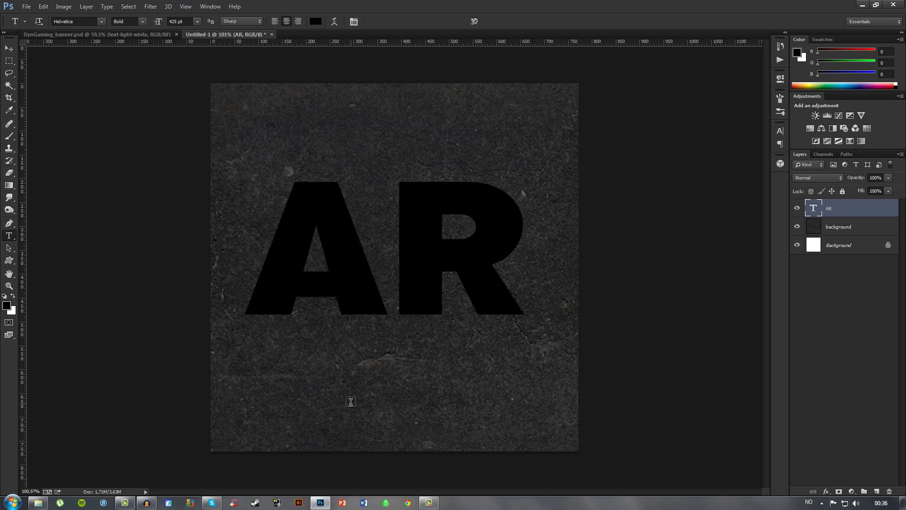
# - Centre the AR text horizontally and vertically on the whole canvas, and clear the selection
pyautogui.hotkey('ctrl', 'a')
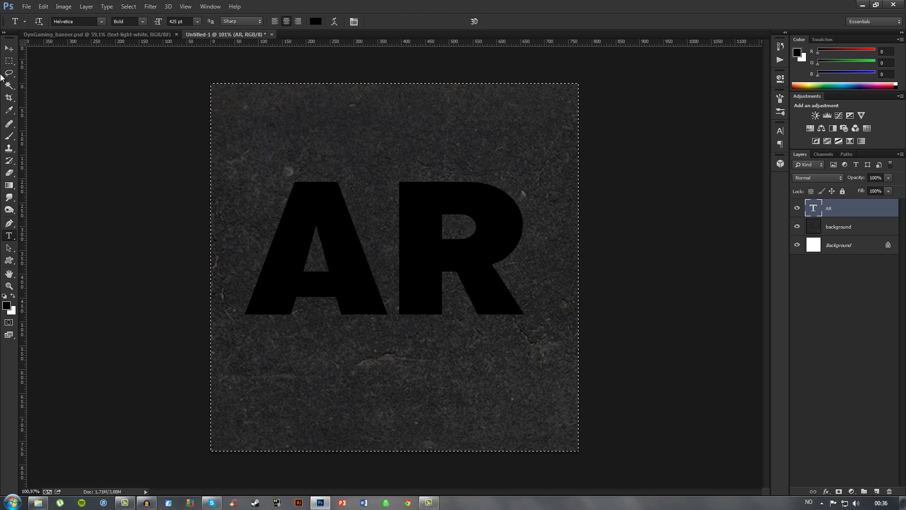
pyautogui.press('v')
pyautogui.click(236, 21)
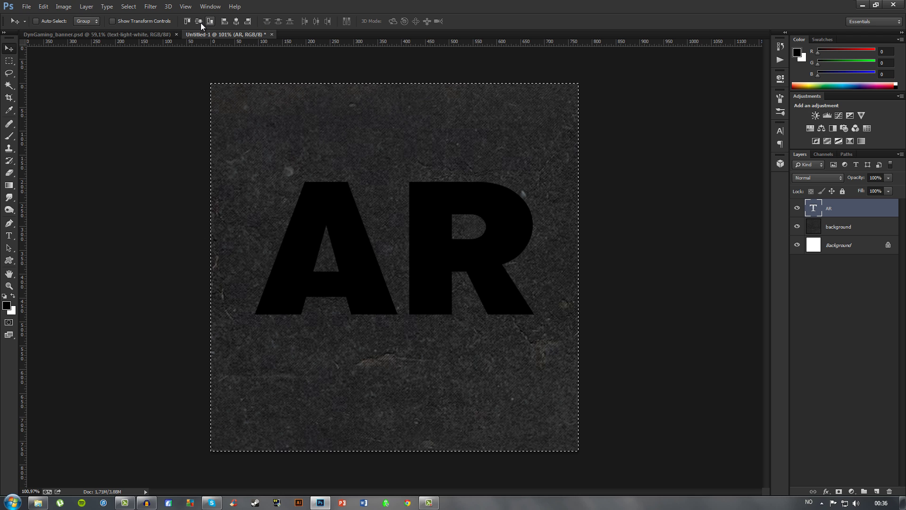
pyautogui.click(198, 21)
pyautogui.hotkey('ctrl', 'd')
pyautogui.scroll(-11, 399, 293)
pyautogui.scroll(12, 407, 307)
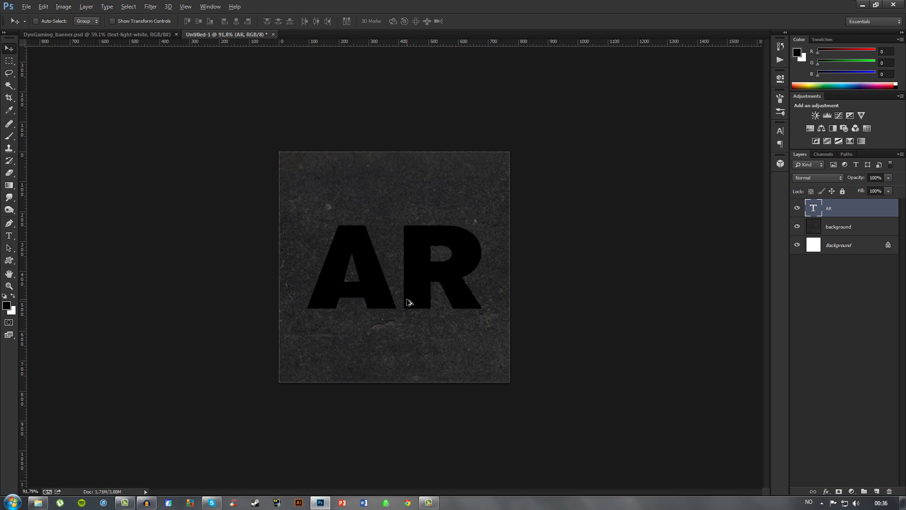
# - Set the font size of the AR text to 400 pt
pyautogui.doubleClick(824, 211)
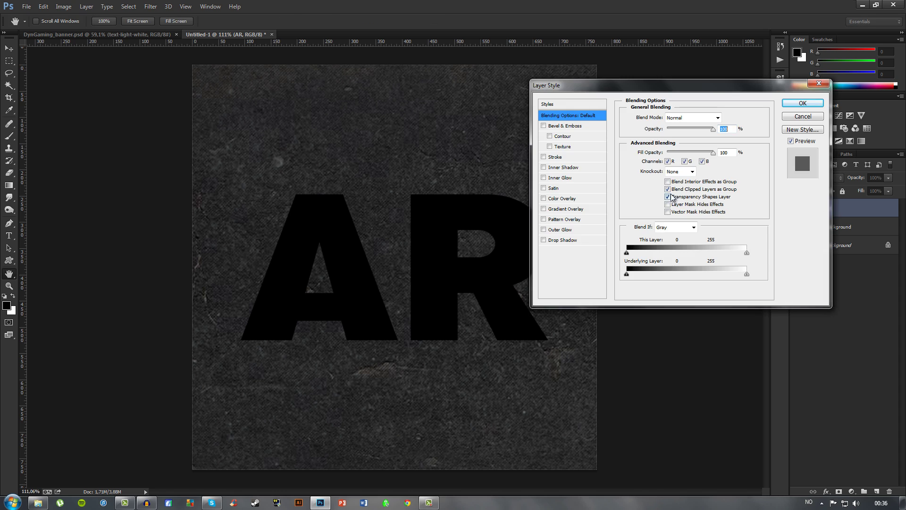
pyautogui.press('Escape')
pyautogui.doubleClick(813, 211)
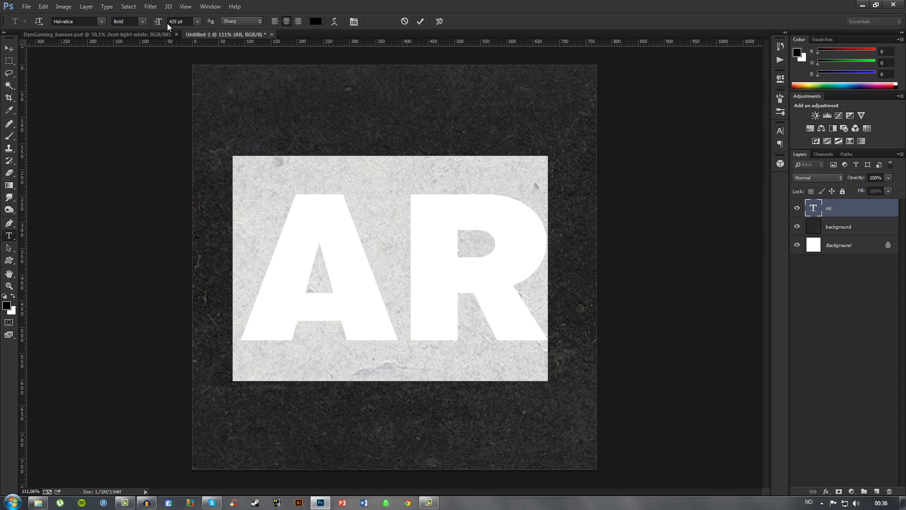
pyautogui.click(198, 22)
pyautogui.click(186, 20)
pyautogui.click(187, 20)
pyautogui.press('BackSpace')
pyautogui.press('BackSpace')
pyautogui.press('BackSpace')
pyautogui.press('BackSpace')
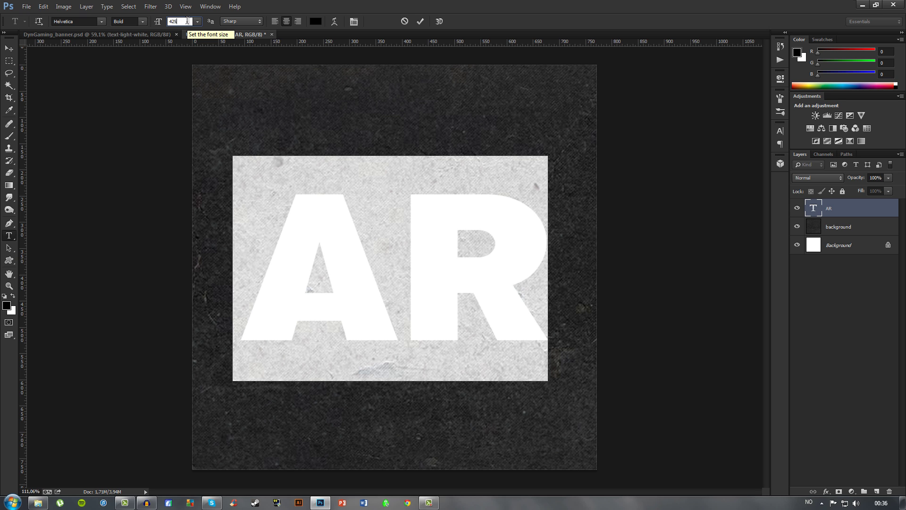
pyautogui.write('00')
pyautogui.press('Return')
pyautogui.hotkey('ctrl', 'Return')
pyautogui.press('v')
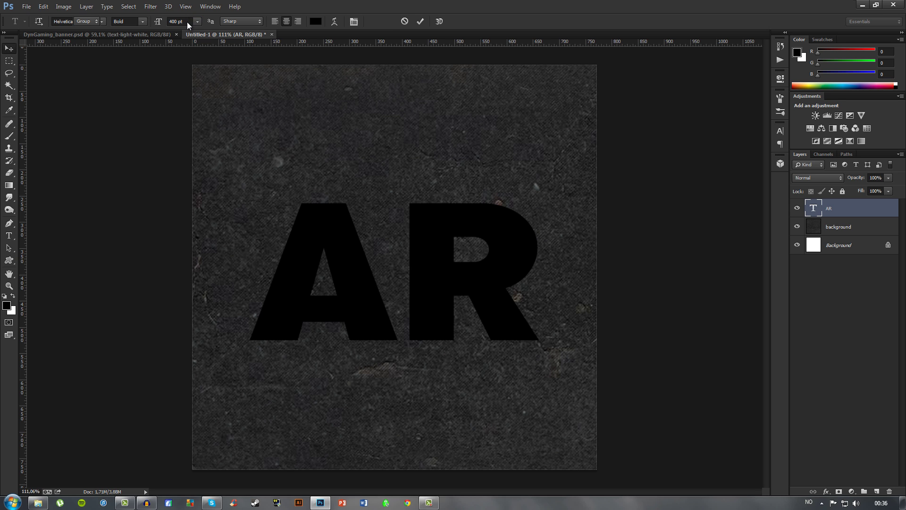
# - Move the AR text up toward the canvas centre and compare it with the lettering in the DynGaming banner document
pyautogui.moveTo(420, 284); pyautogui.dragTo(427, 262)
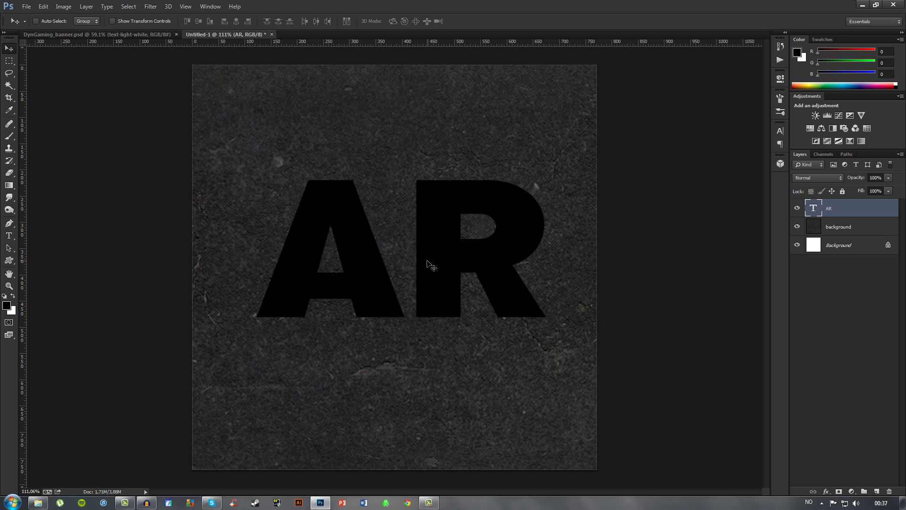
pyautogui.hotkey('ctrl', 'Tab')
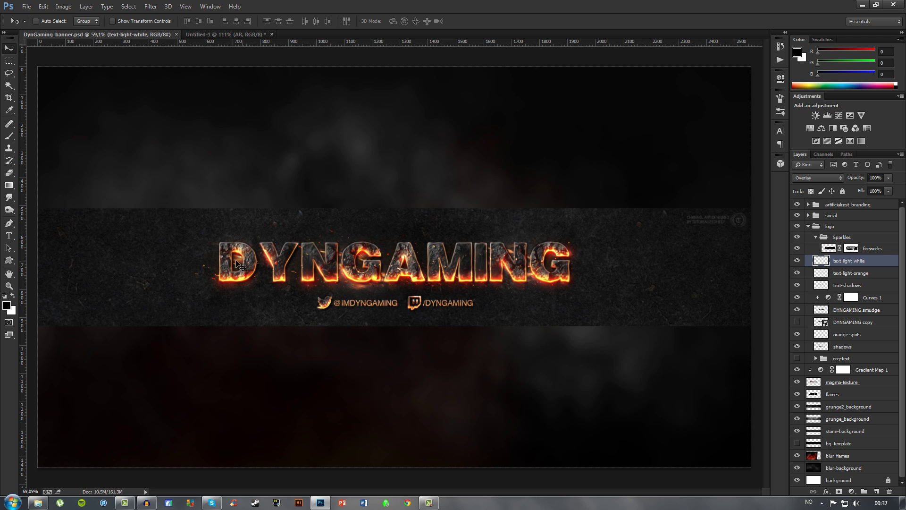
pyautogui.hotkey('ctrl', 'Tab')
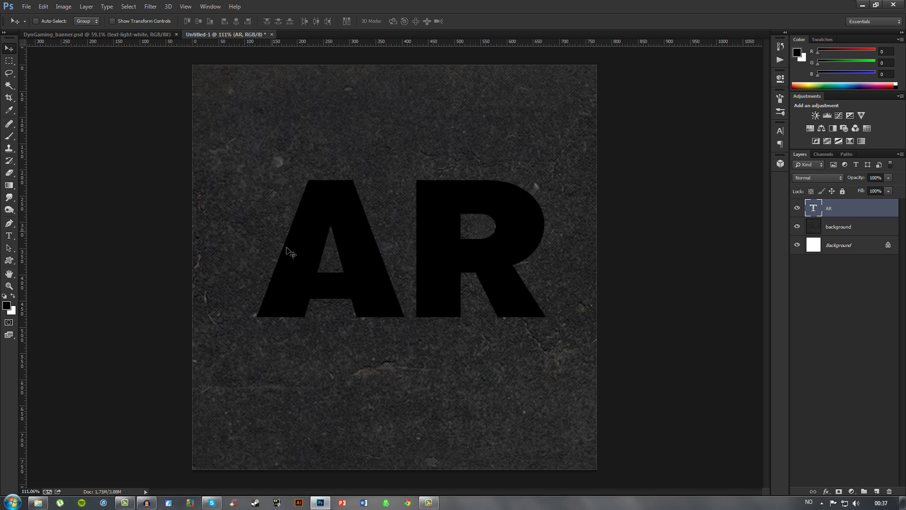
# - Centre the AR text horizontally and vertically on the whole canvas, and clear the selection
pyautogui.hotkey('ctrl', 'a')
pyautogui.click(232, 22)
pyautogui.click(198, 22)
pyautogui.hotkey('ctrl', 'd')
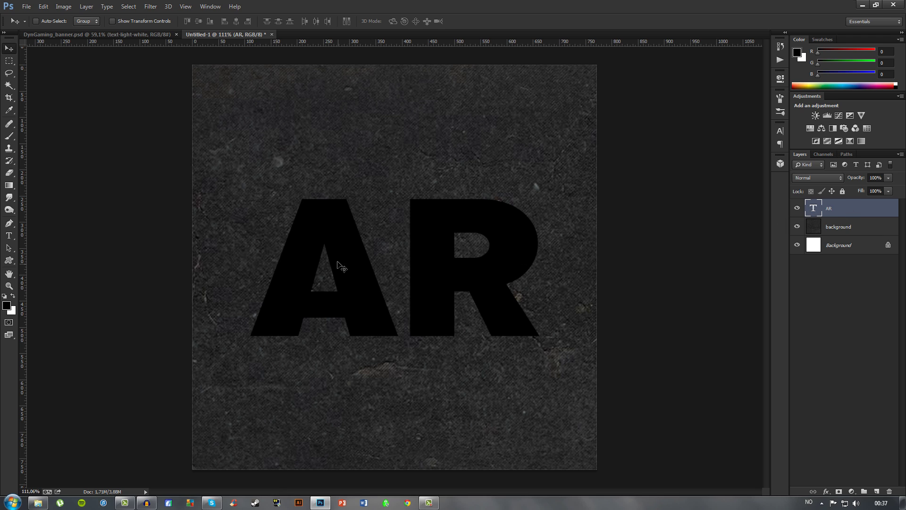
# - Open the AR text for editing and look through the available fonts, keeping Helvetica
pyautogui.doubleClick(808, 212)
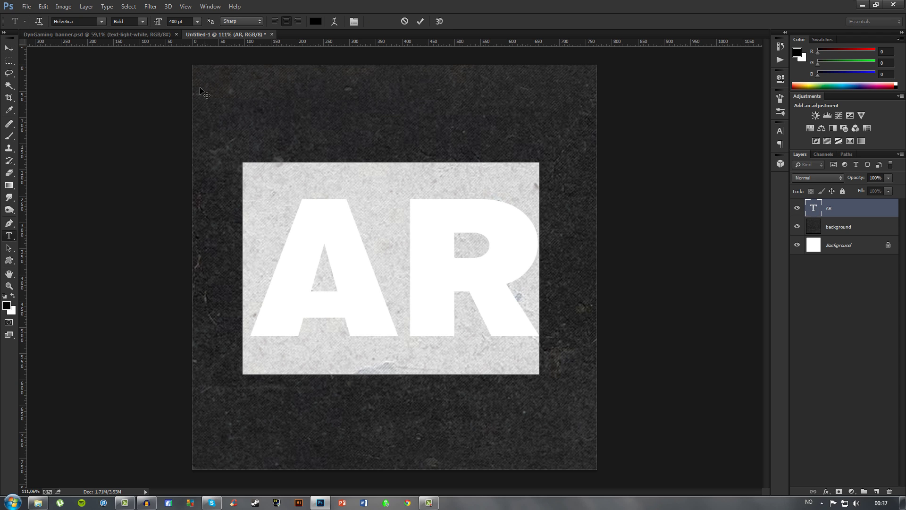
pyautogui.click(100, 22)
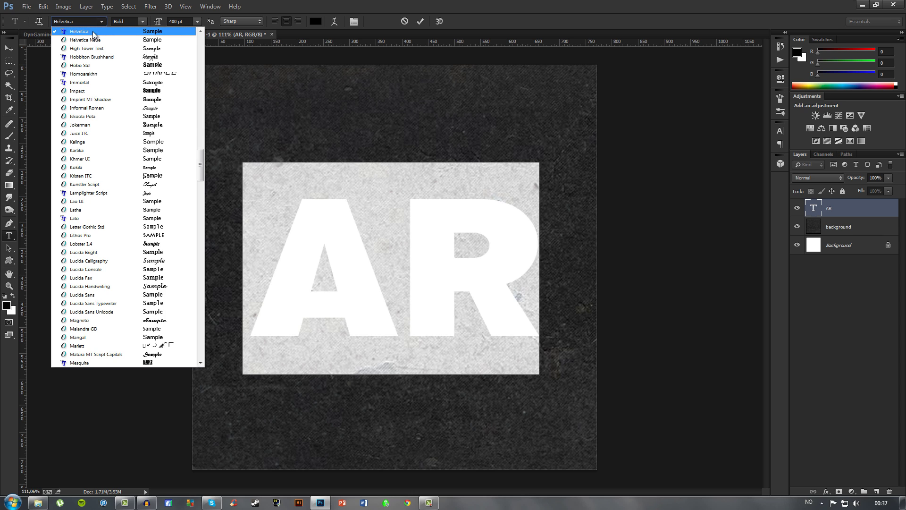
pyautogui.scroll(2, 95, 38)
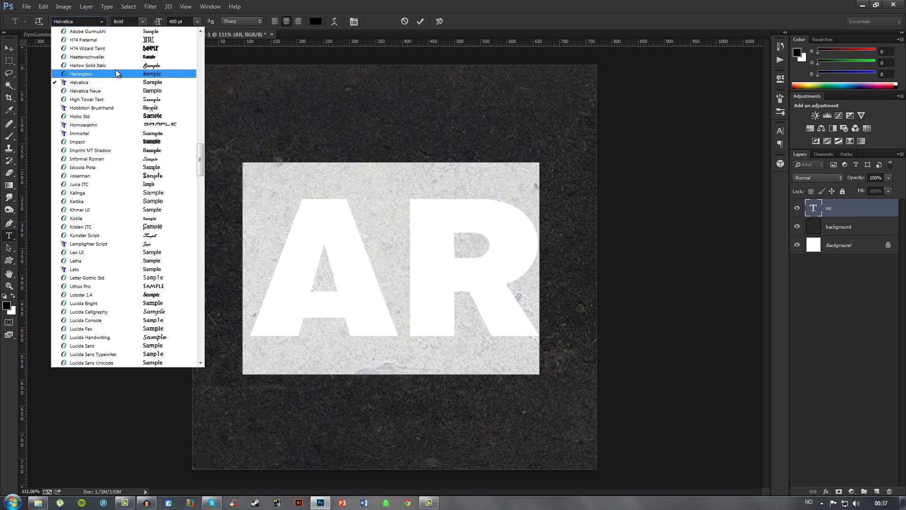
pyautogui.click(348, 4)
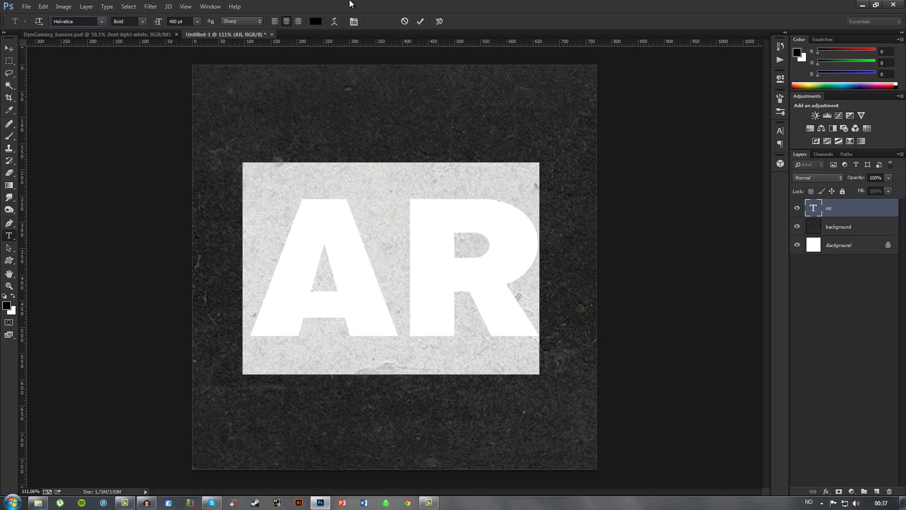
# - Try the Regular weight of Helvetica on the AR text and switch it back to Bold
pyautogui.click(142, 22)
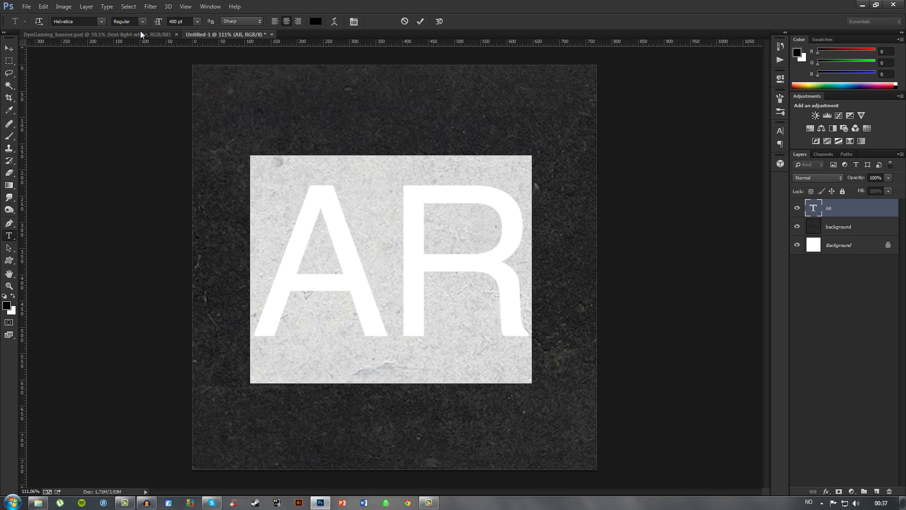
pyautogui.click(140, 31)
pyautogui.click(362, 240)
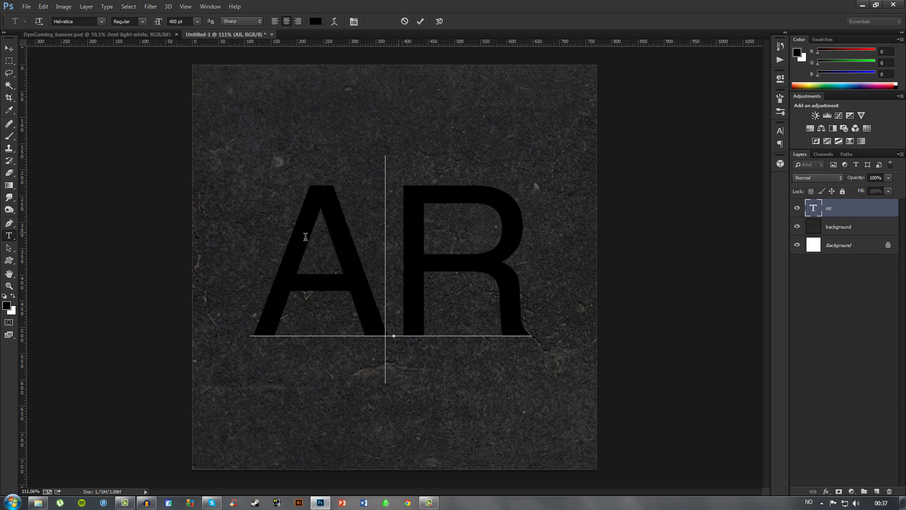
pyautogui.moveTo(274, 238); pyautogui.dragTo(542, 238)
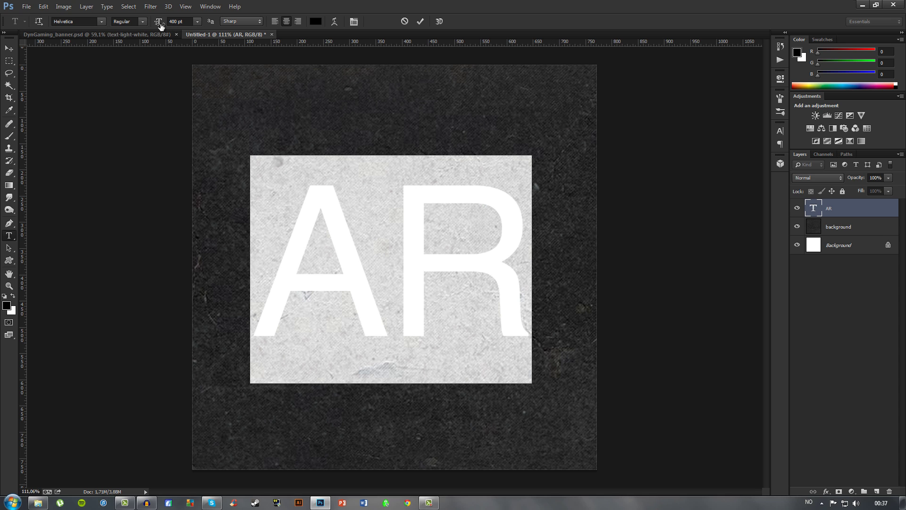
pyautogui.click(144, 22)
pyautogui.click(137, 39)
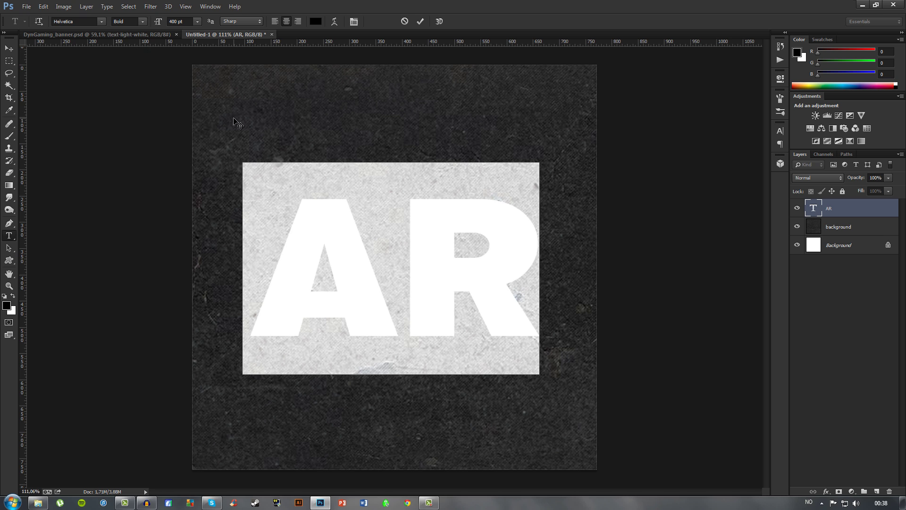
# - Compare the AR text with the lettering in the DynGaming banner document and return to the untitled document
pyautogui.click(8, 49)
pyautogui.click(90, 34)
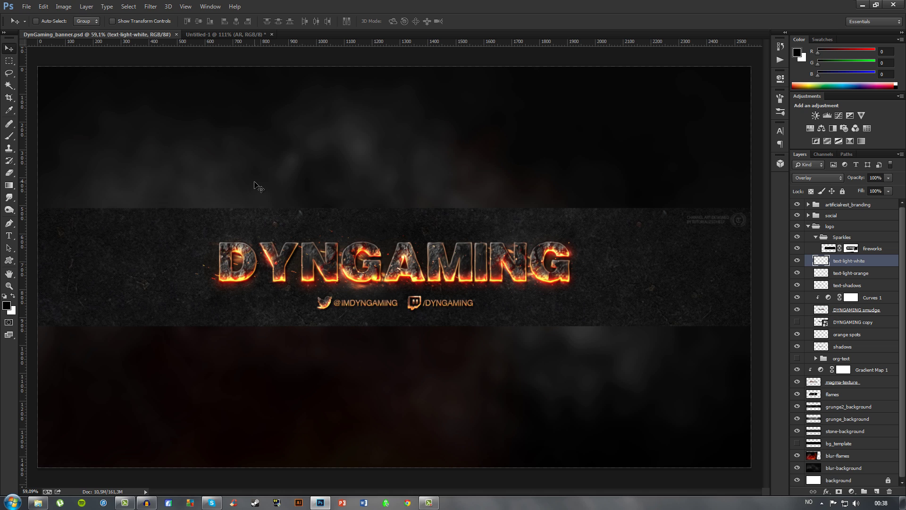
pyautogui.hotkey('ctrl', 'Tab')
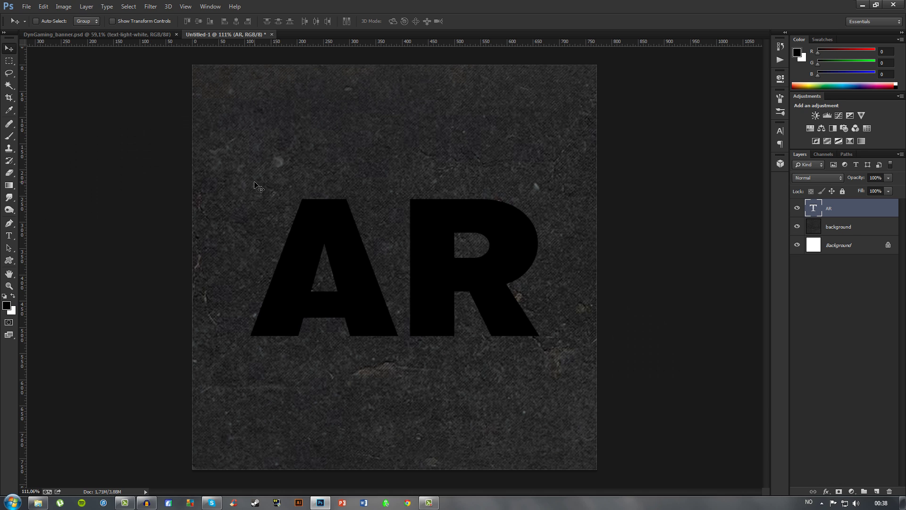
# - Realign the AR text to the vertical centre of the canvas and clear the selection
pyautogui.hotkey('ctrl', 'a')
pyautogui.click(188, 21)
pyautogui.click(198, 22)
pyautogui.hotkey('ctrl', 'd')
# - Set the tracking of the whole AR text to 0, commit the edit and close the character settings
pyautogui.doubleClick(814, 210)
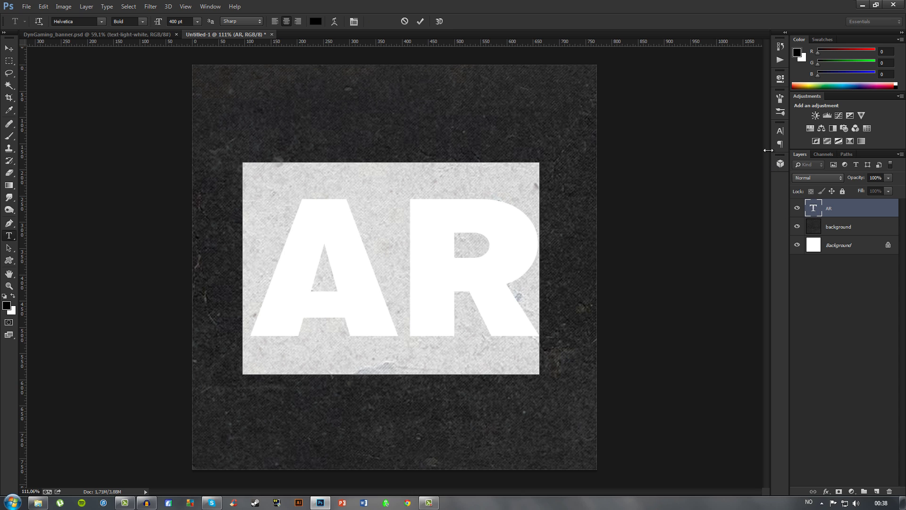
pyautogui.click(780, 131)
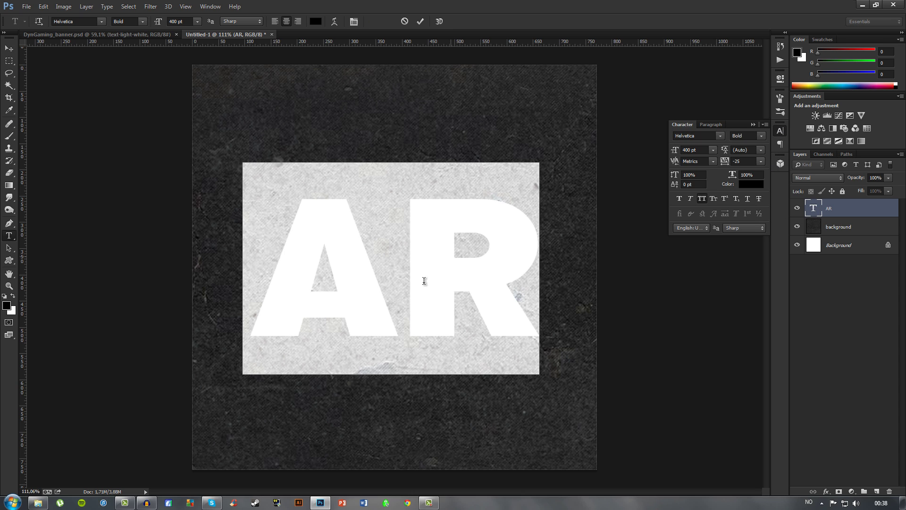
pyautogui.click(400, 330)
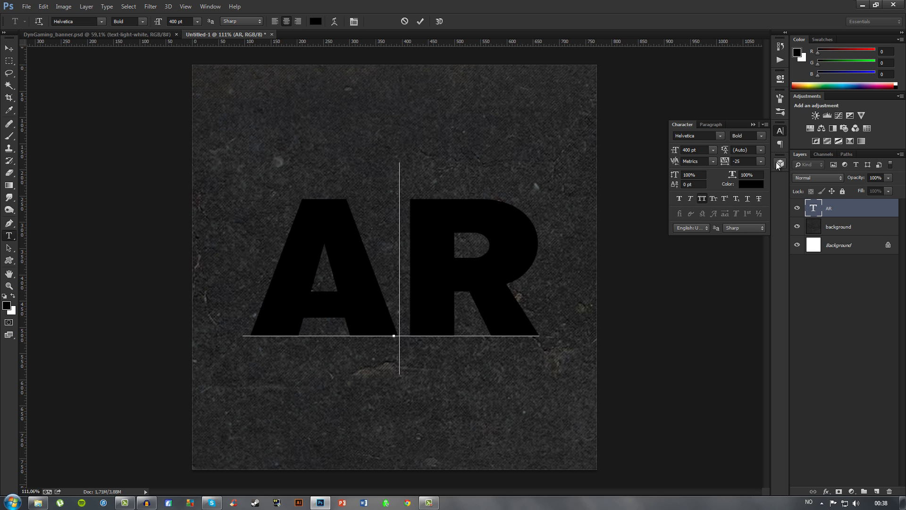
pyautogui.hotkey('ctrl', 'a')
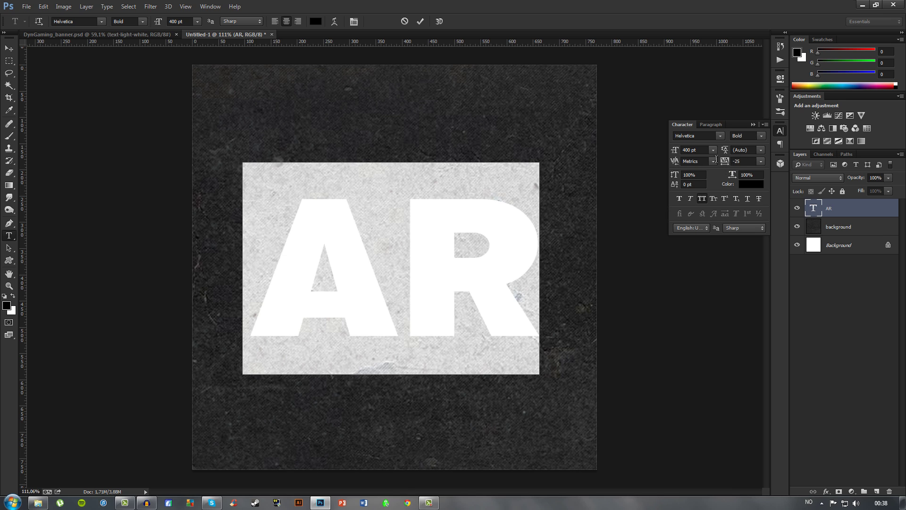
pyautogui.click(762, 163)
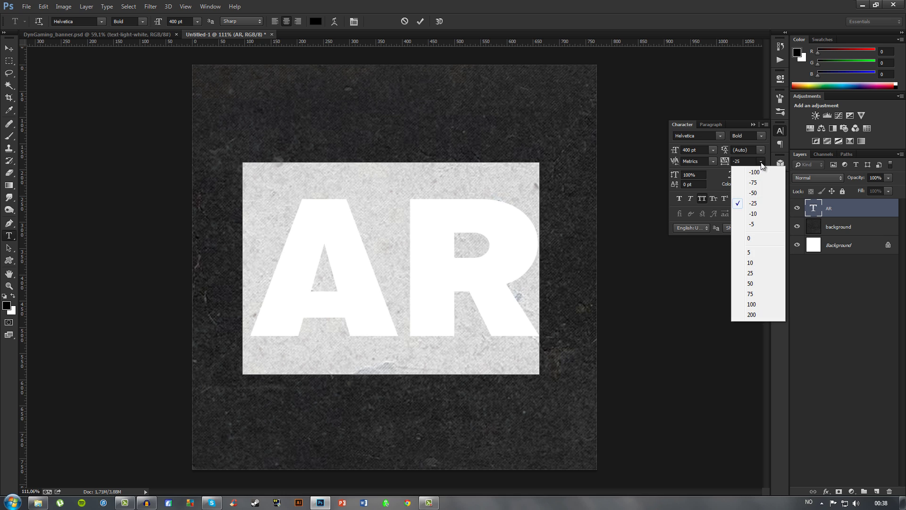
pyautogui.click(747, 239)
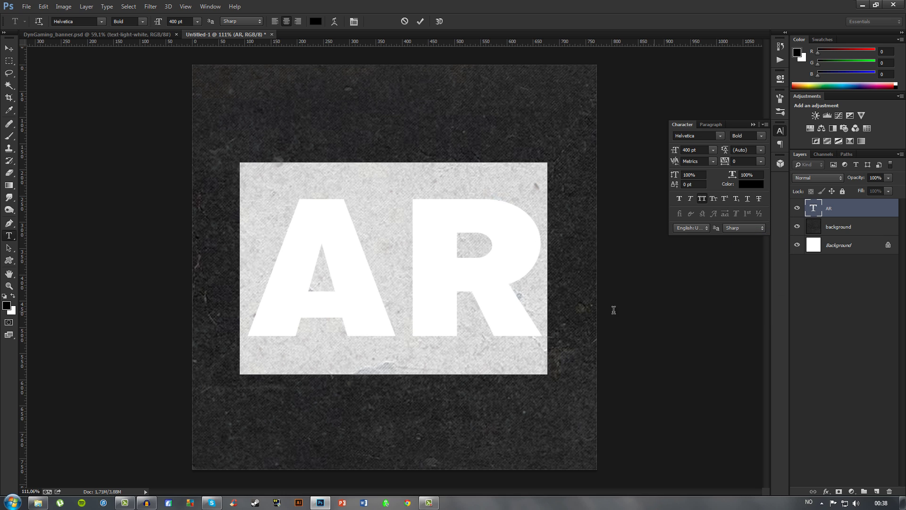
pyautogui.click(9, 48)
pyautogui.hotkey('ctrl', 'a')
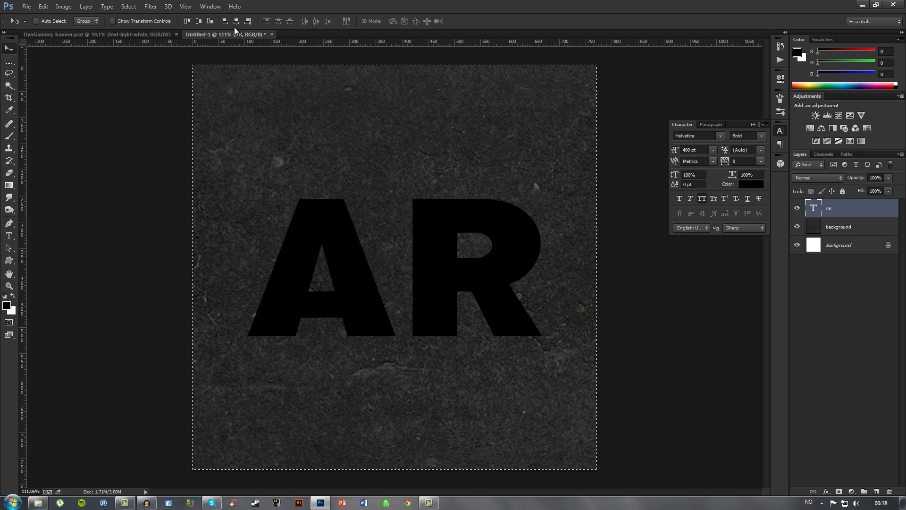
pyautogui.hotkey('ctrl', 'd')
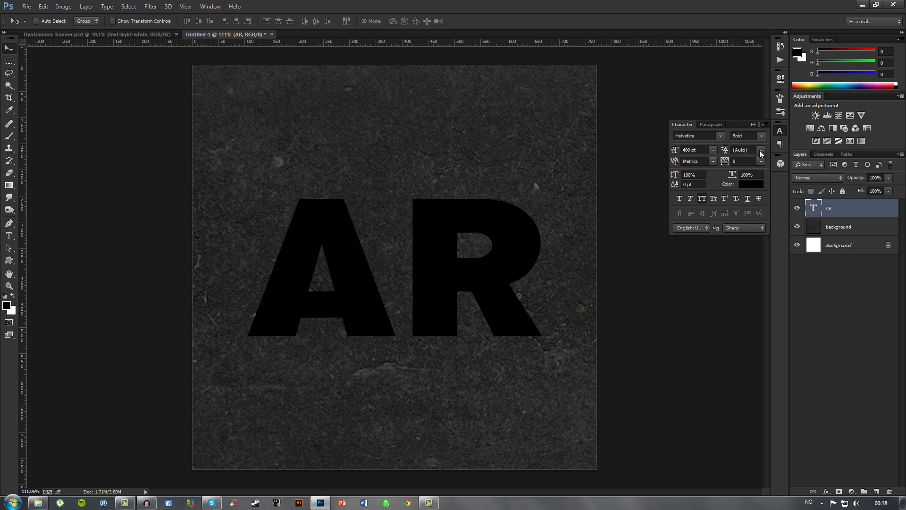
pyautogui.click(754, 125)
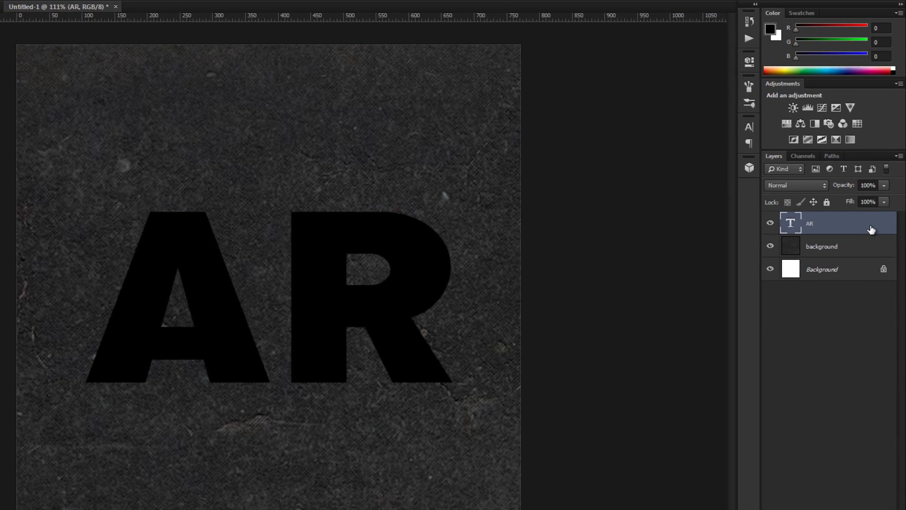
# - Add a Stroke layer style to the AR text with position Inside and blend mode Lighter Color
pyautogui.doubleClick(871, 228)
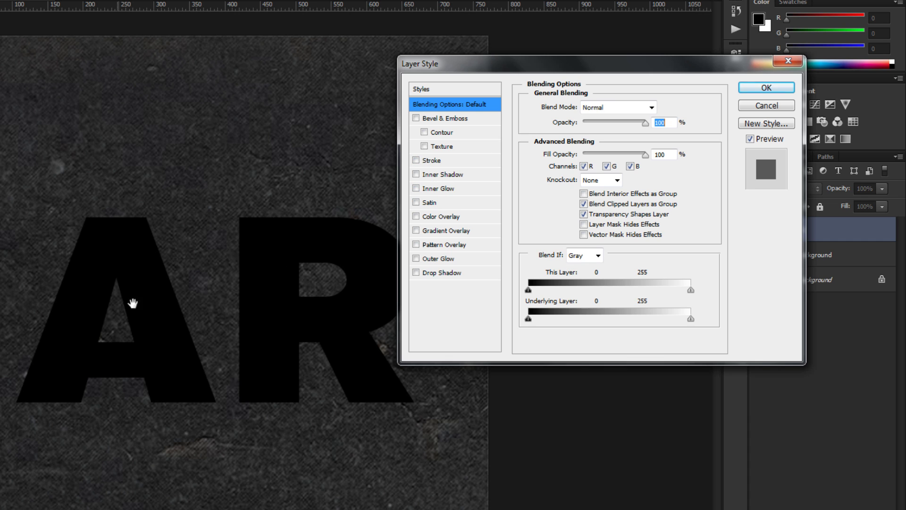
pyautogui.click(436, 161)
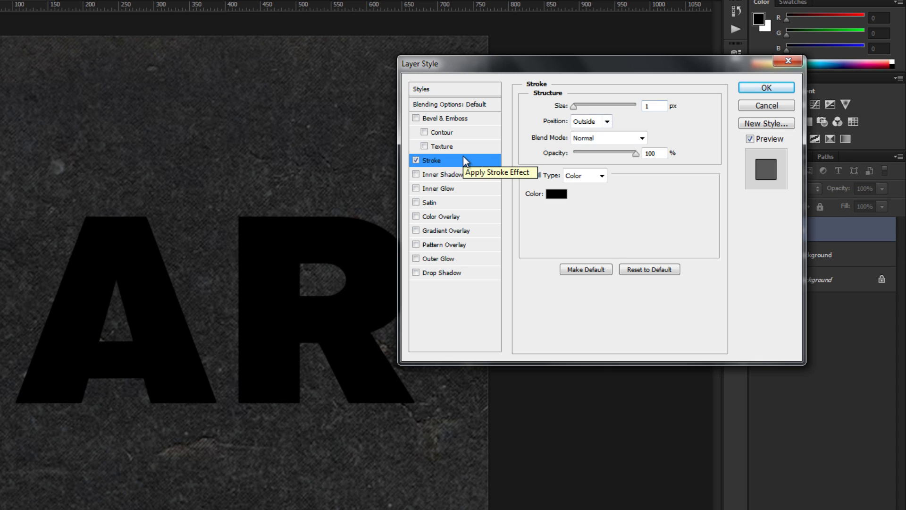
pyautogui.click(606, 121)
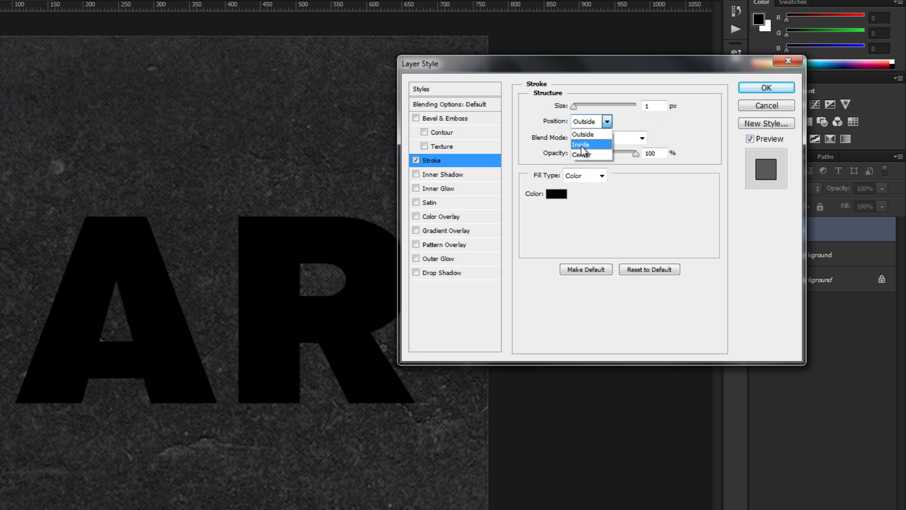
pyautogui.click(585, 145)
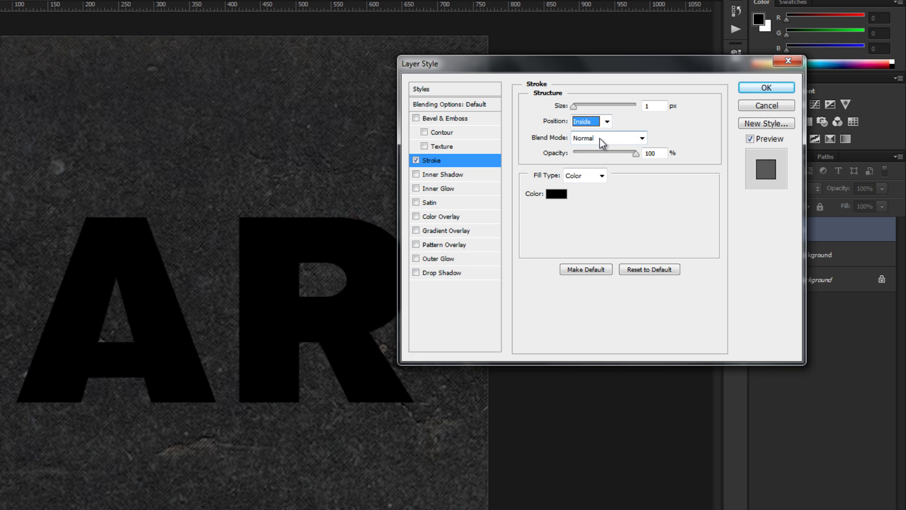
pyautogui.click(602, 140)
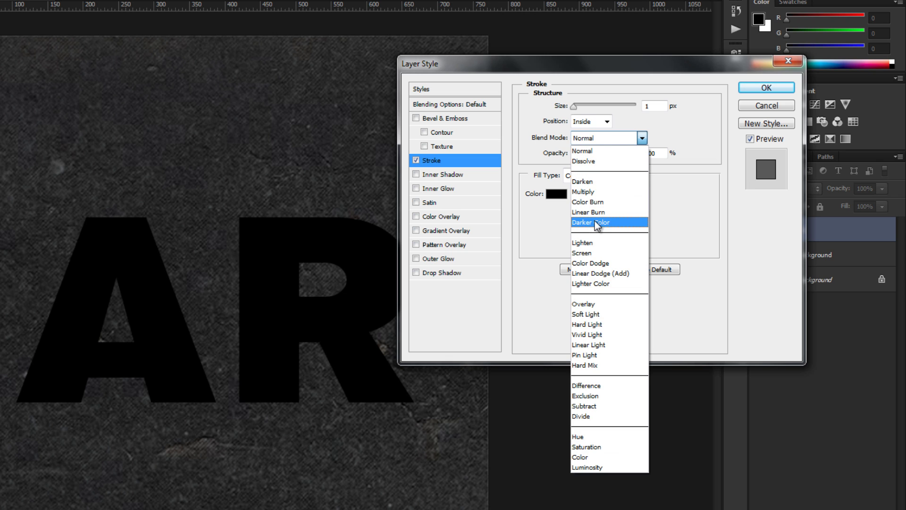
pyautogui.click(599, 285)
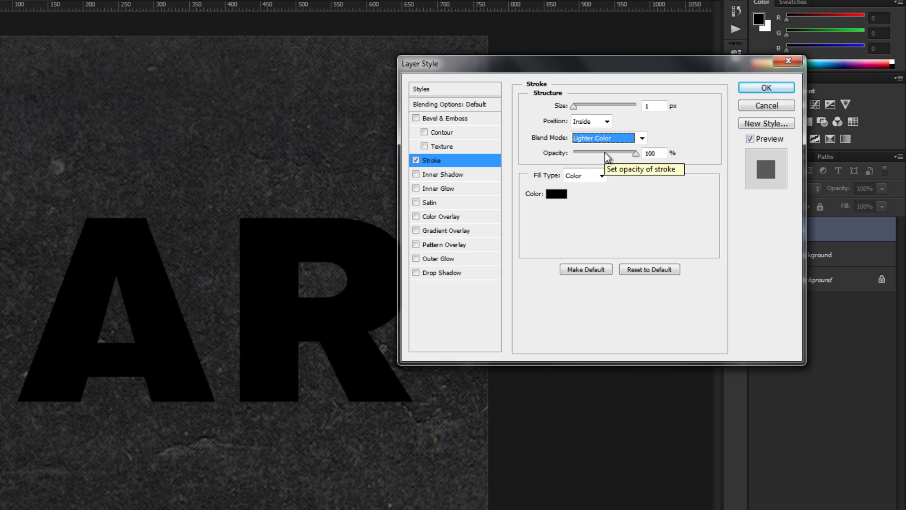
# - Change the stroke's fill type to Gradient and set the gradient angle to 90°
pyautogui.click(576, 178)
pyautogui.click(576, 199)
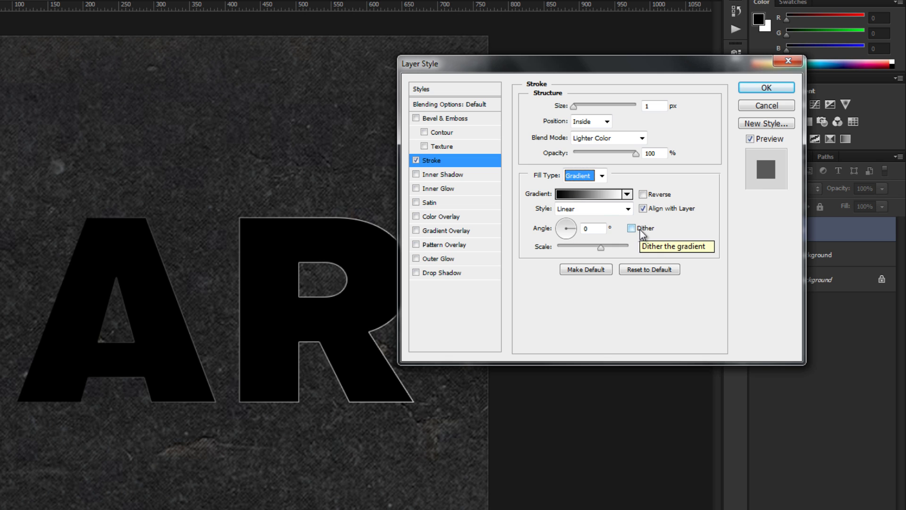
pyautogui.moveTo(568, 229); pyautogui.dragTo(569, 195)
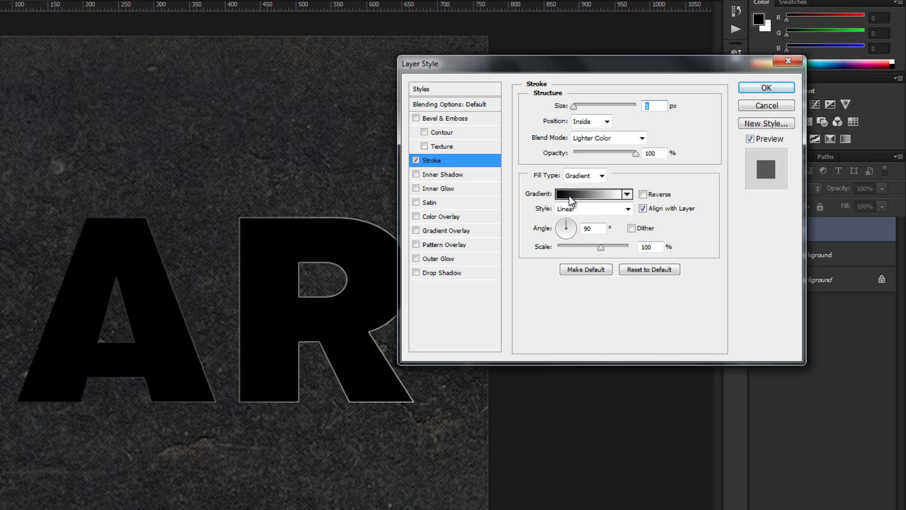
pyautogui.moveTo(563, 287); pyautogui.dragTo(566, 157)
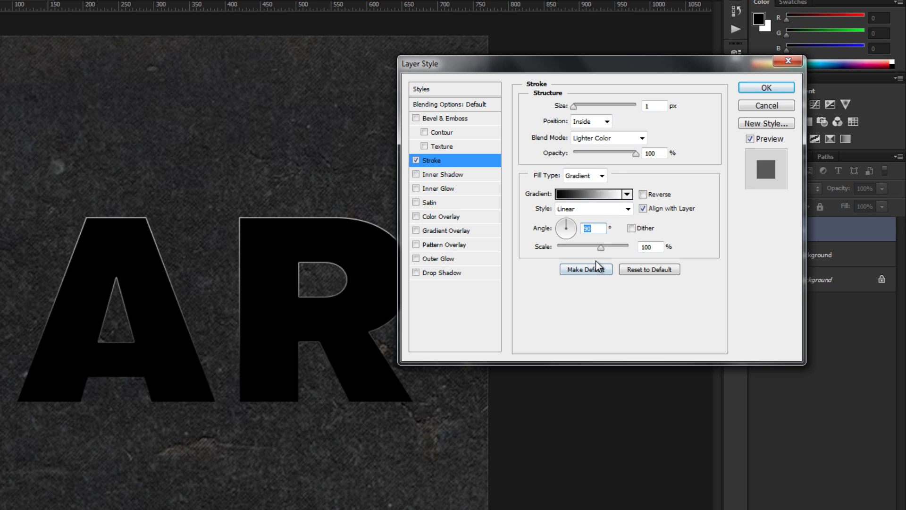
# - Set the starting colour stop of the stroke's gradient to the orange fb830e
pyautogui.click(581, 197)
pyautogui.doubleClick(349, 317)
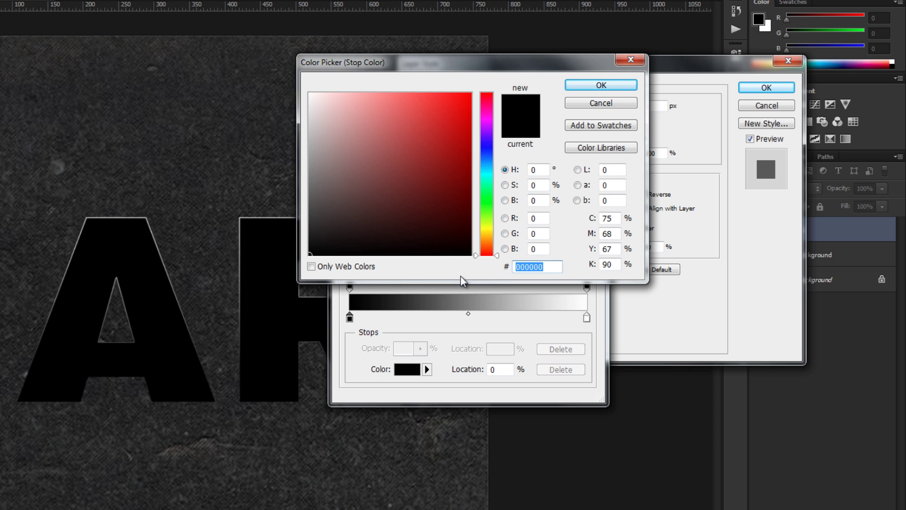
pyautogui.write('fb')
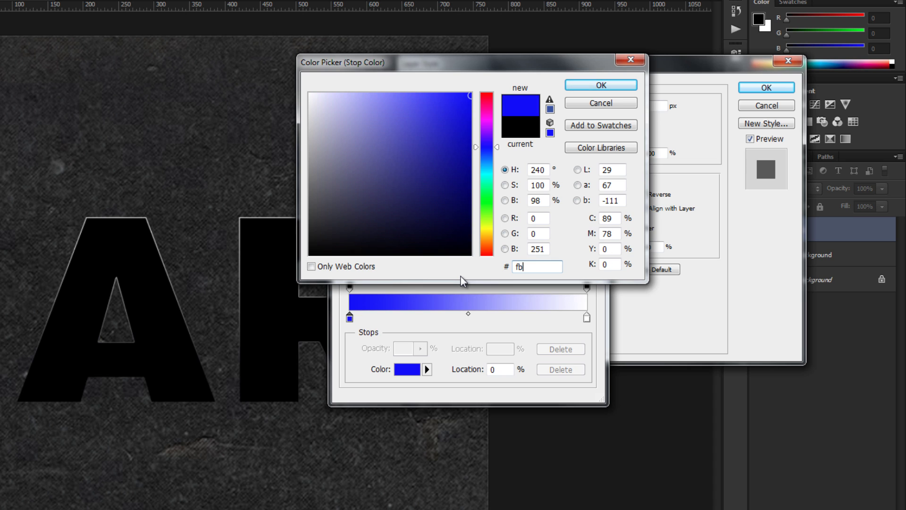
pyautogui.write('83')
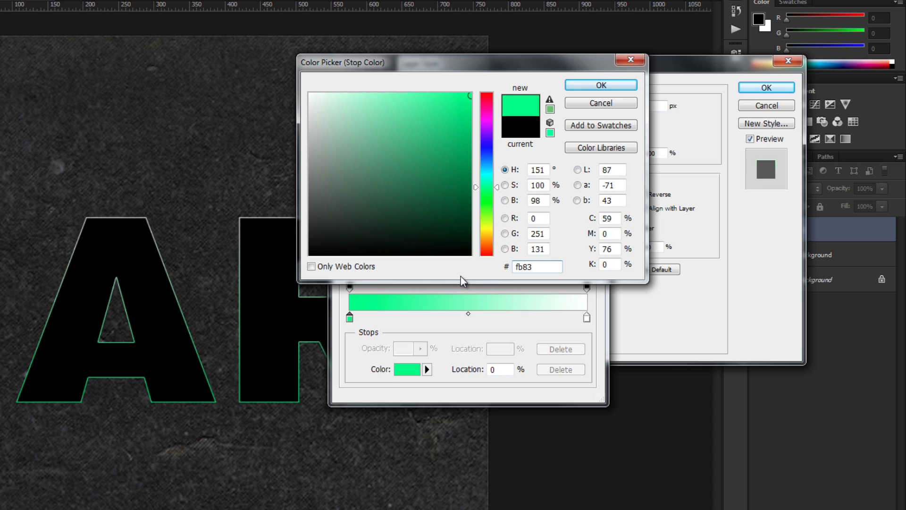
pyautogui.write('0e')
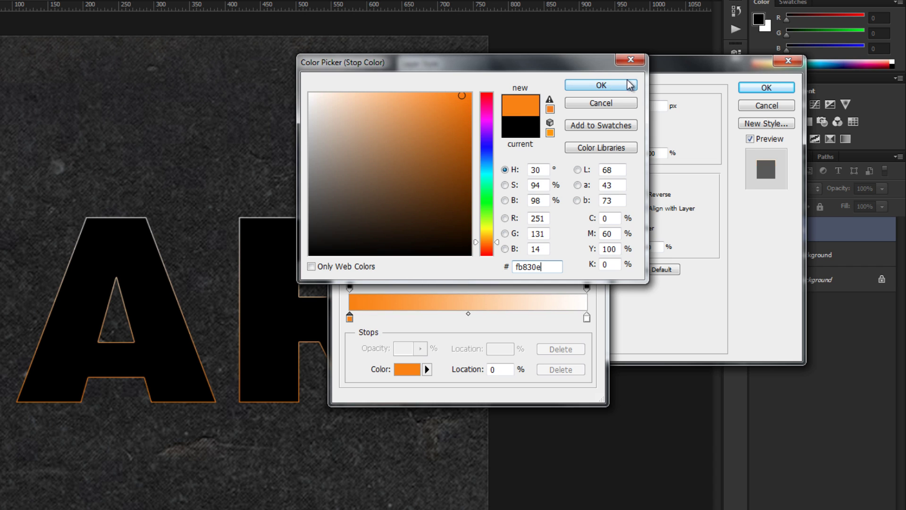
pyautogui.click(601, 85)
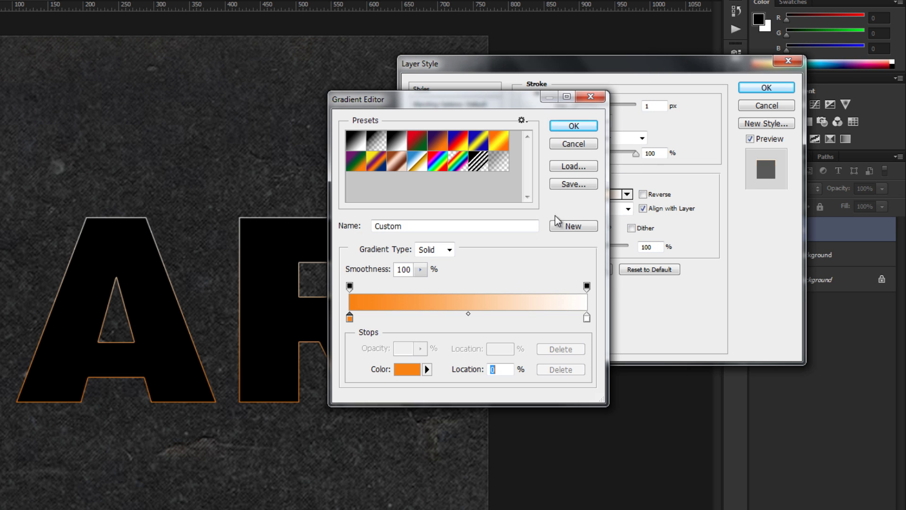
# - Set the opacity of the stroke gradient's ending stop to 0% and apply the gradient
pyautogui.click(587, 287)
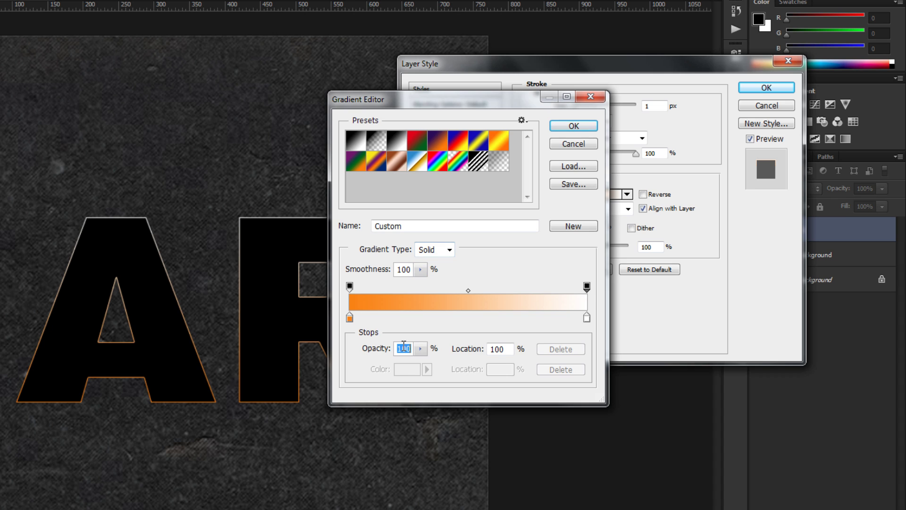
pyautogui.moveTo(386, 351); pyautogui.dragTo(147, 351)
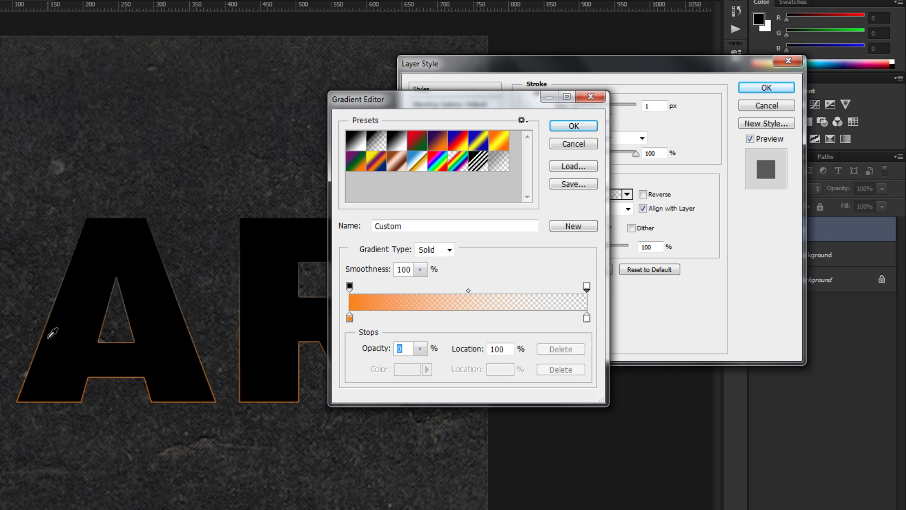
pyautogui.click(574, 130)
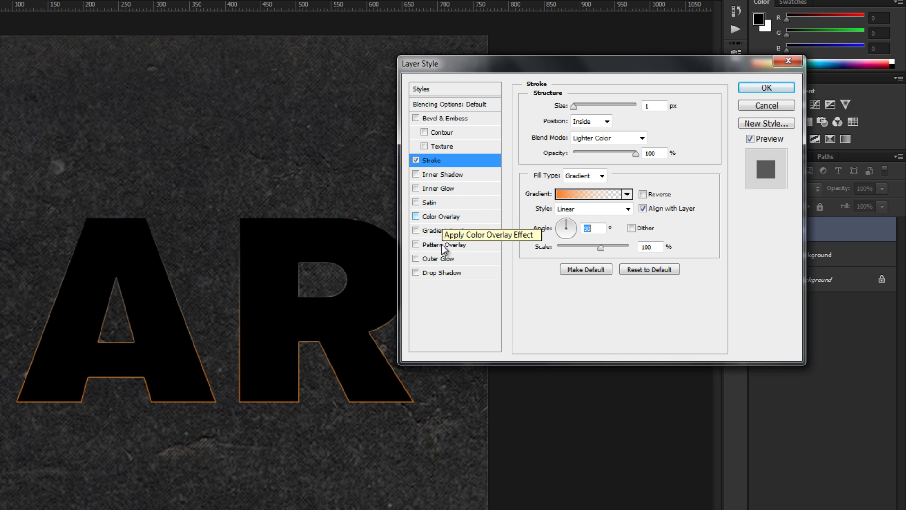
# - Add a Color Overlay to the AR text with the dark grey 232323
pyautogui.click(441, 217)
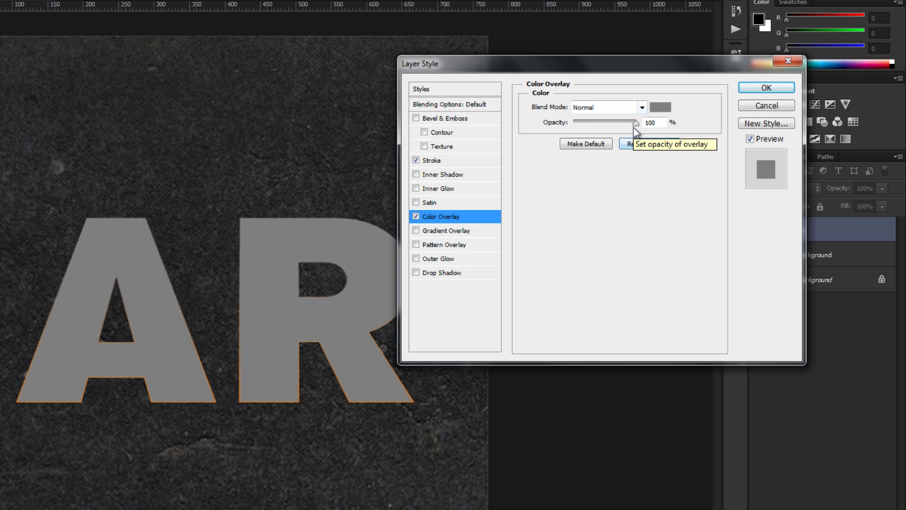
pyautogui.click(661, 108)
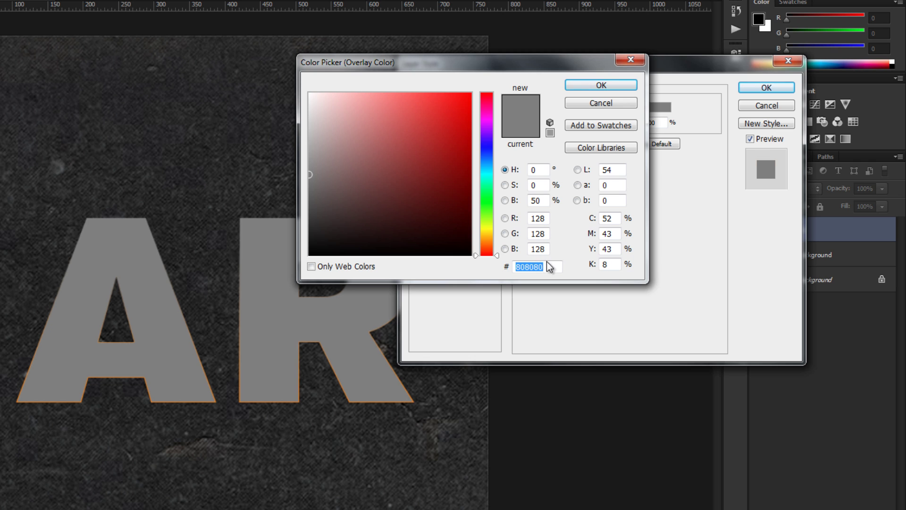
pyautogui.write('2')
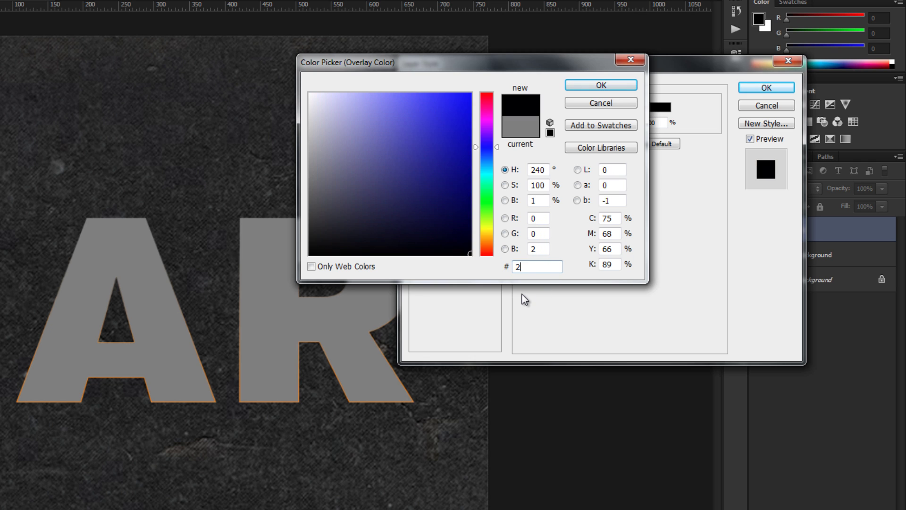
pyautogui.write('32323')
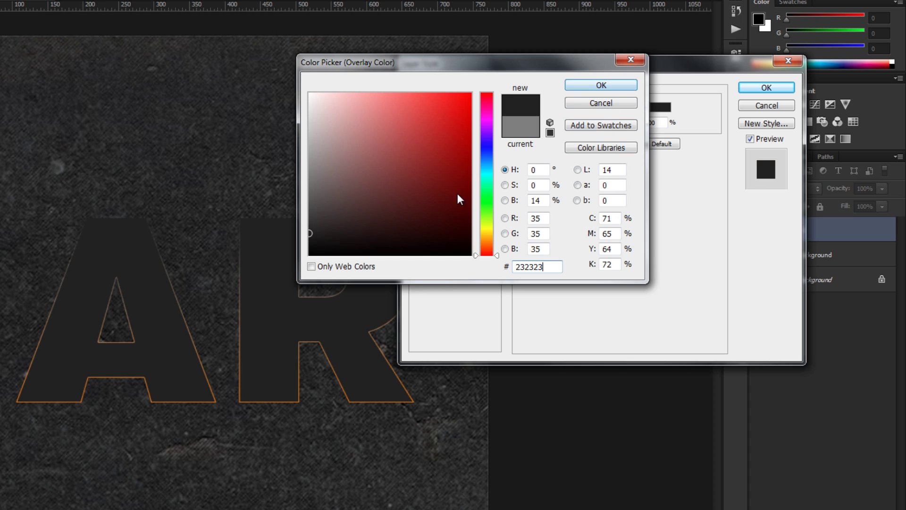
pyautogui.click(606, 86)
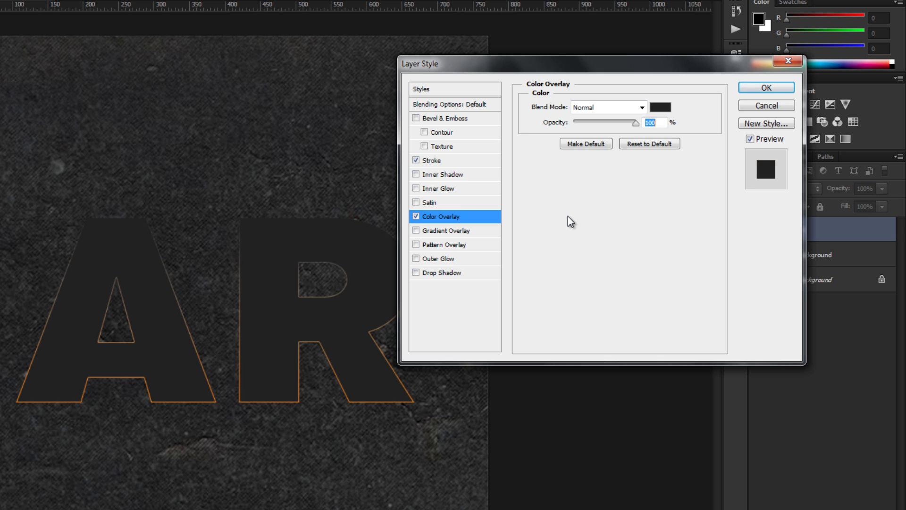
# - Add a Drop Shadow to the AR text with black (000000) as its colour and 85% opacity
pyautogui.click(445, 274)
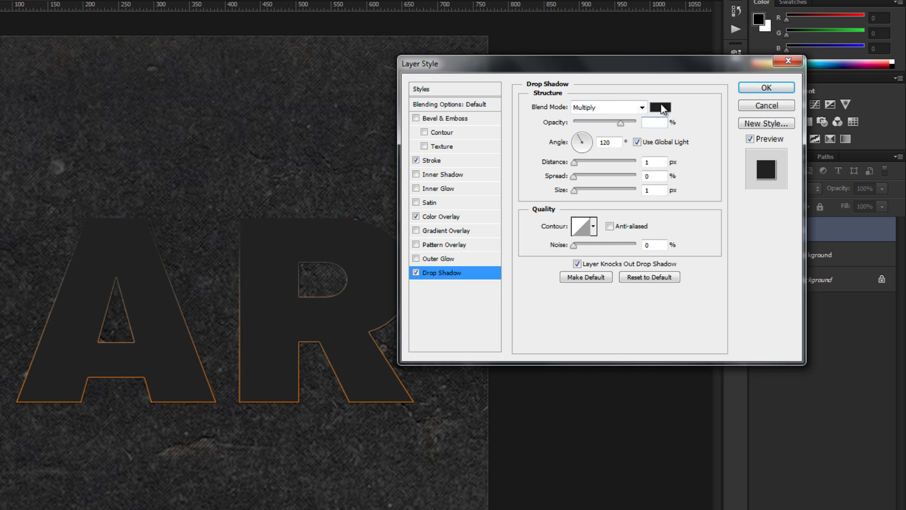
pyautogui.click(663, 109)
pyautogui.moveTo(356, 241)
pyautogui.mouseDown()
pyautogui.moveTo(325, 238)
pyautogui.moveTo(346, 225)
pyautogui.moveTo(356, 232)
pyautogui.moveTo(295, 268)
pyautogui.mouseUp()
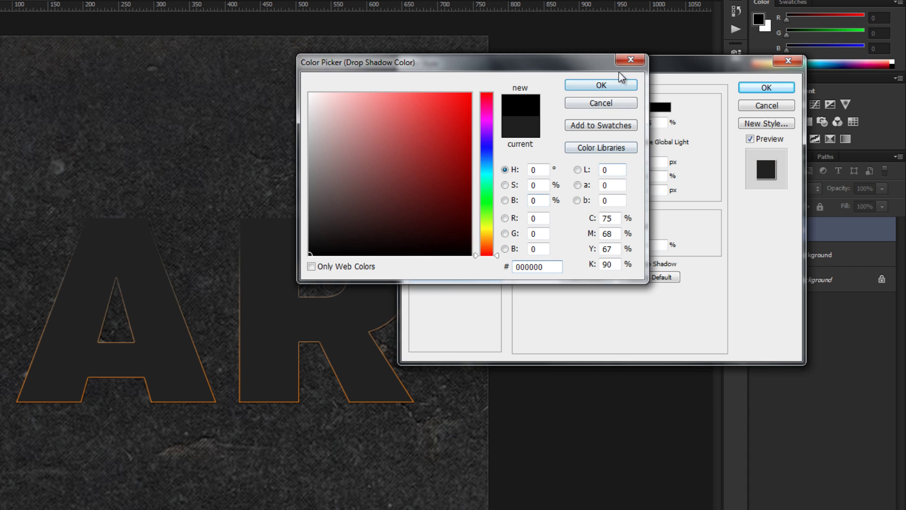
pyautogui.click(632, 60)
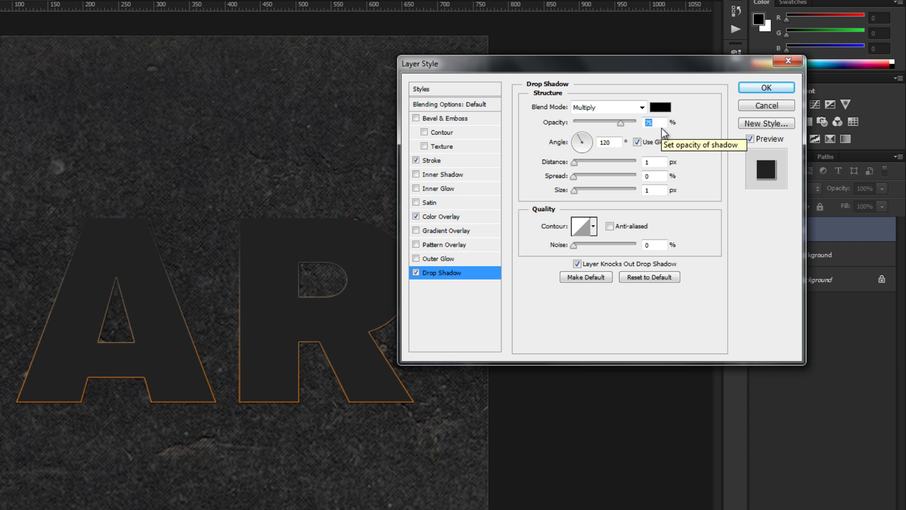
pyautogui.write('85')
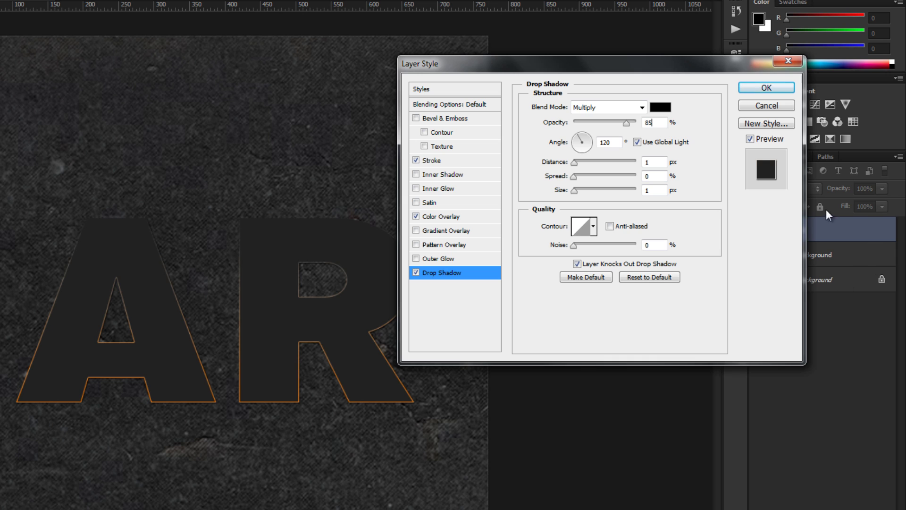
# - Turn off global light for the drop shadow and set its distance to 12 px and size to 9 px
pyautogui.click(645, 142)
pyautogui.moveTo(661, 162); pyautogui.dragTo(616, 162)
pyautogui.write('12')
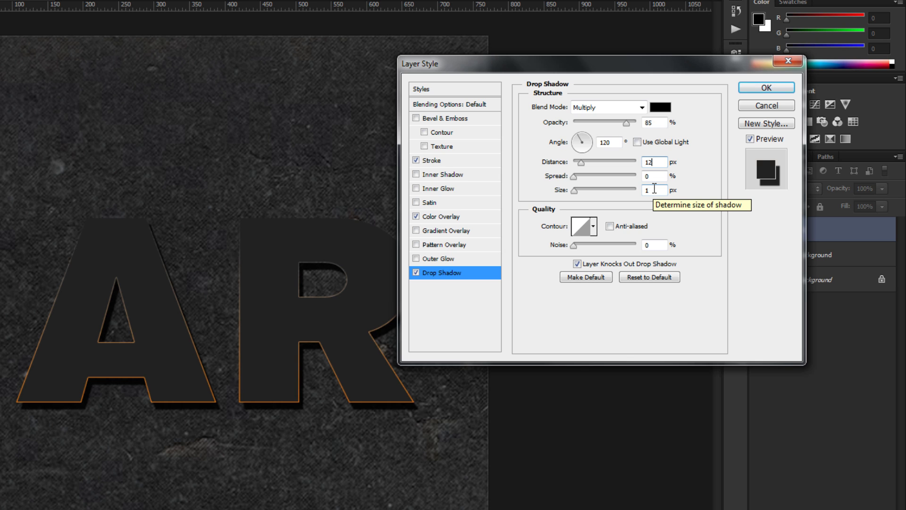
pyautogui.moveTo(656, 190); pyautogui.dragTo(616, 189)
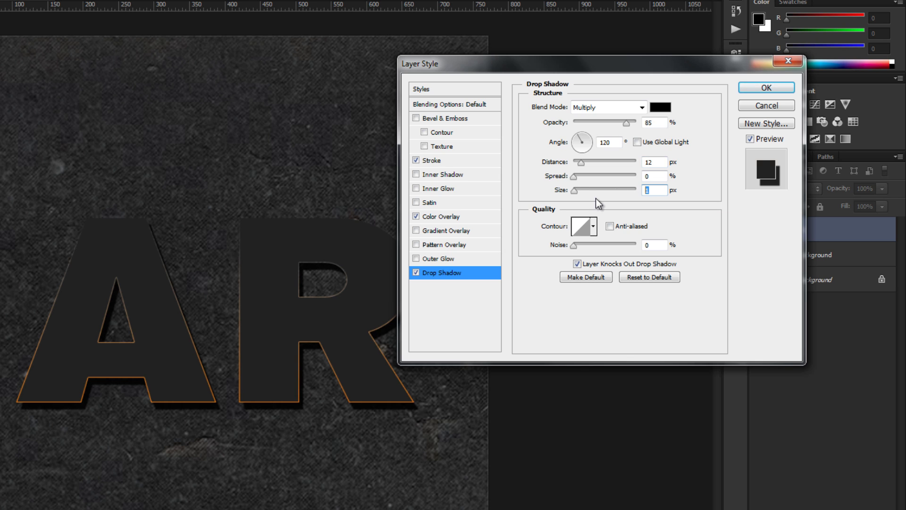
pyautogui.write('9')
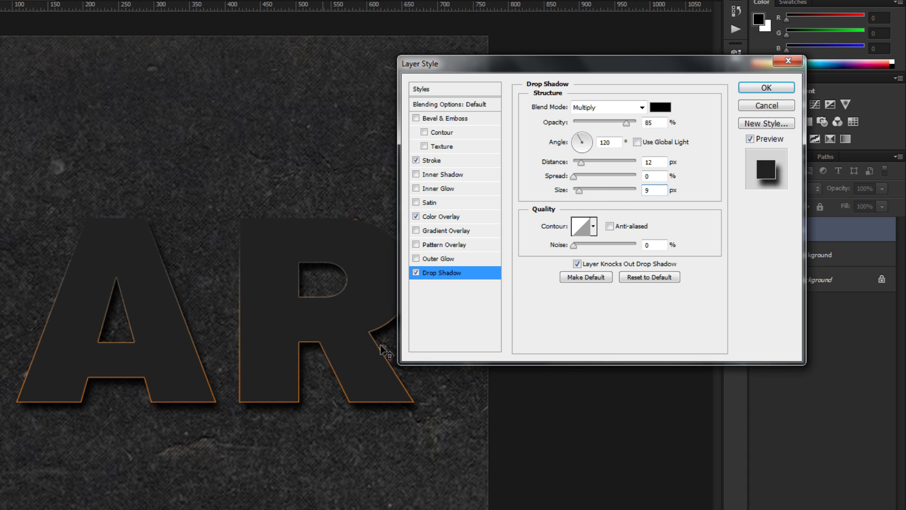
# - Try drop shadow sizes between 0 and 13 px and return the size to 9 px
pyautogui.moveTo(582, 191); pyautogui.dragTo(572, 191)
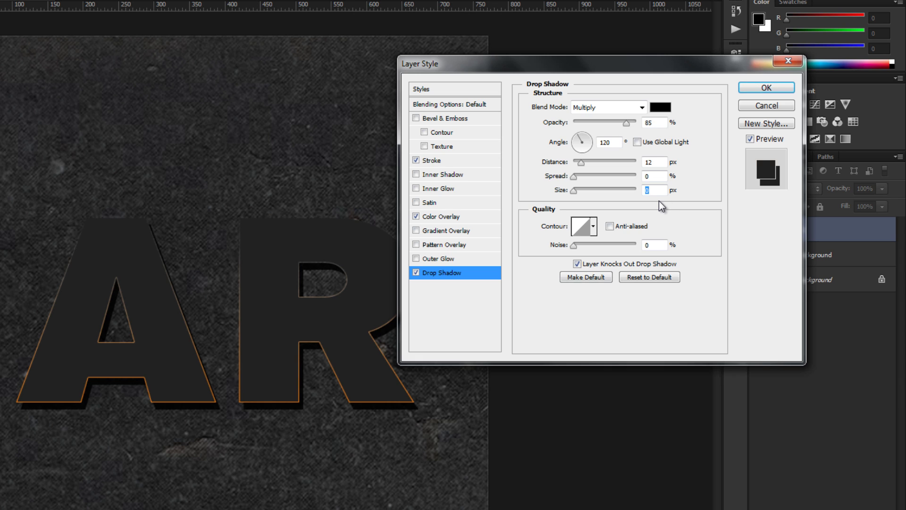
pyautogui.write('9')
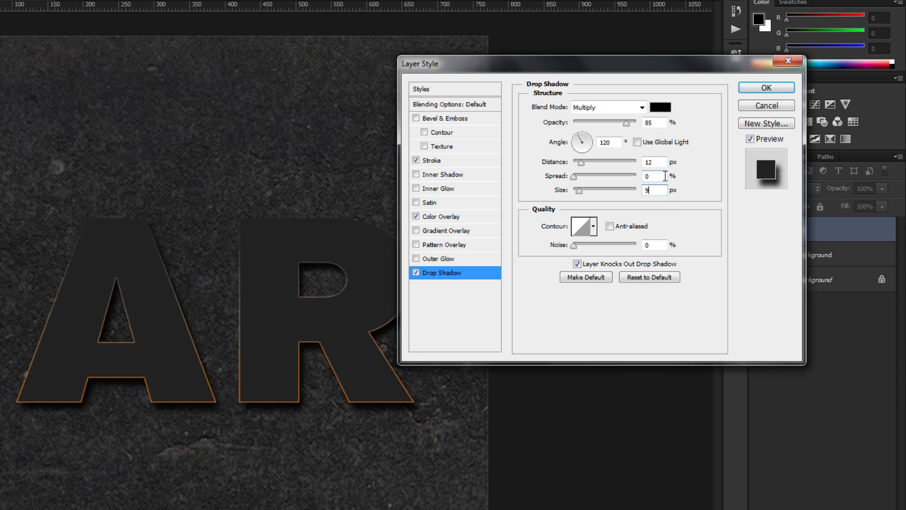
pyautogui.press('Up')
pyautogui.press('Up')
pyautogui.press('Up')
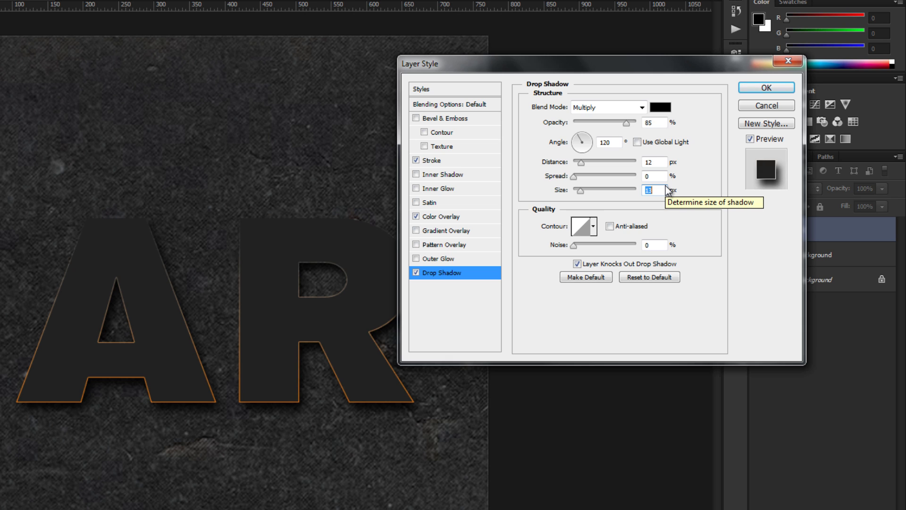
pyautogui.press('Down')
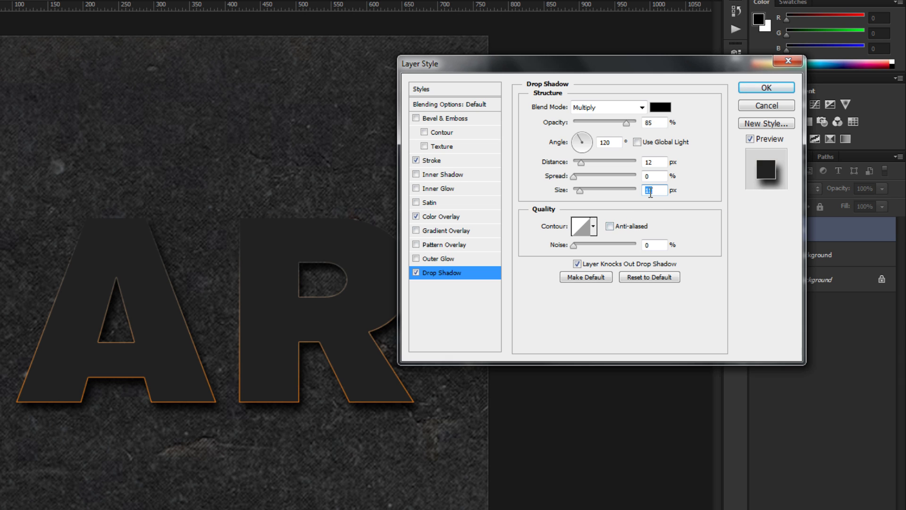
pyautogui.press('Down')
pyautogui.press('Down')
# - Add an Inner Shadow to the AR text with blend mode Saturation and black (000000) as its colour
pyautogui.click(443, 174)
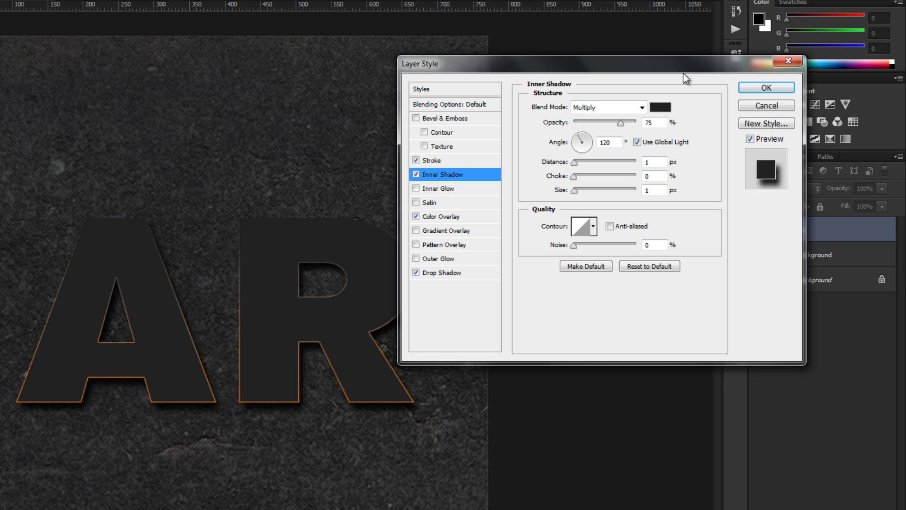
pyautogui.click(642, 108)
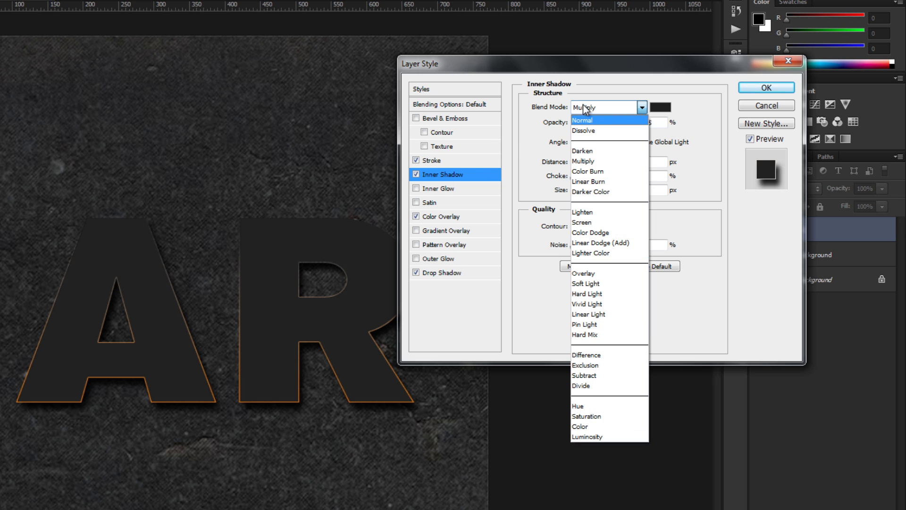
pyautogui.click(588, 415)
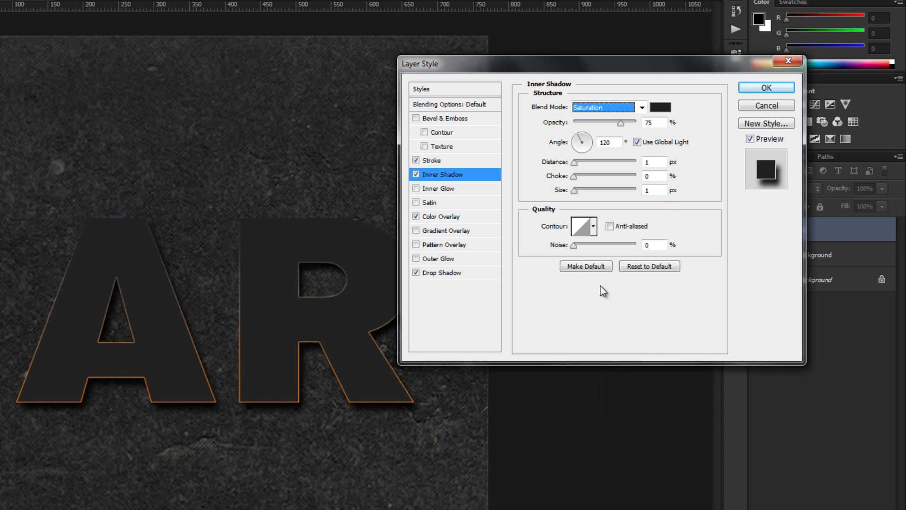
pyautogui.click(659, 108)
pyautogui.moveTo(393, 238); pyautogui.dragTo(293, 260)
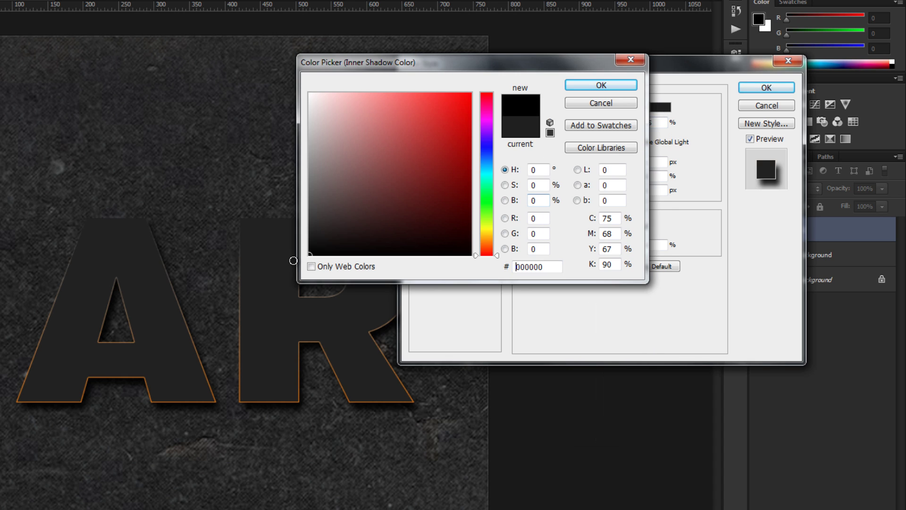
pyautogui.click(601, 86)
# - Set the inner shadow to 100% opacity, 0 px distance and 42 px size, with global light turned off
pyautogui.doubleClick(653, 123)
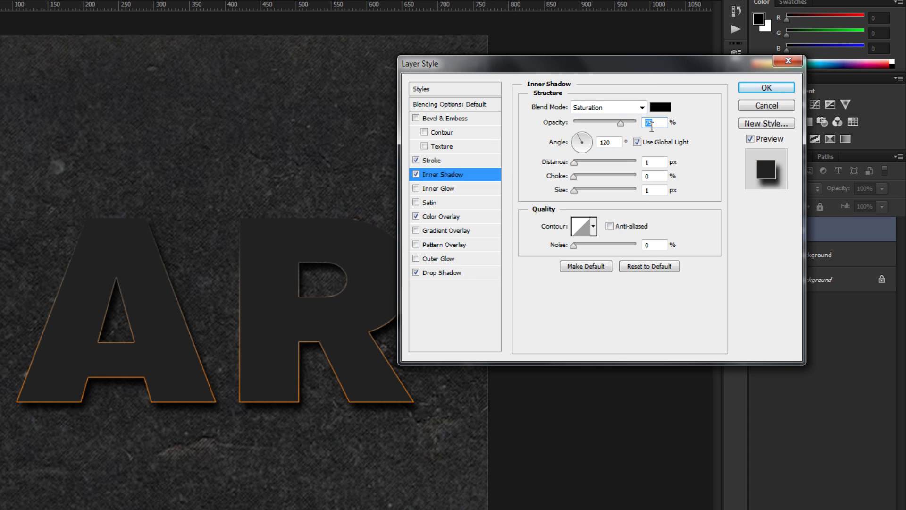
pyautogui.moveTo(622, 123); pyautogui.dragTo(698, 125)
pyautogui.click(667, 144)
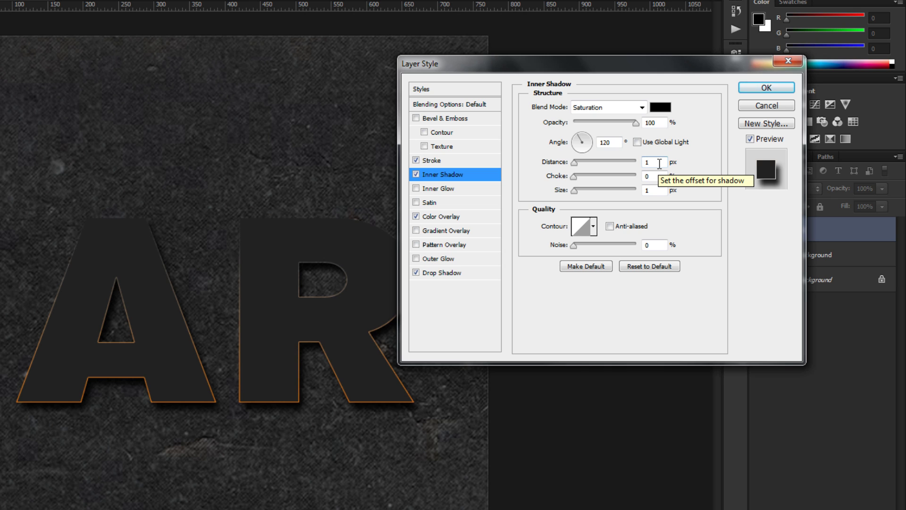
pyautogui.moveTo(655, 165); pyautogui.dragTo(525, 163)
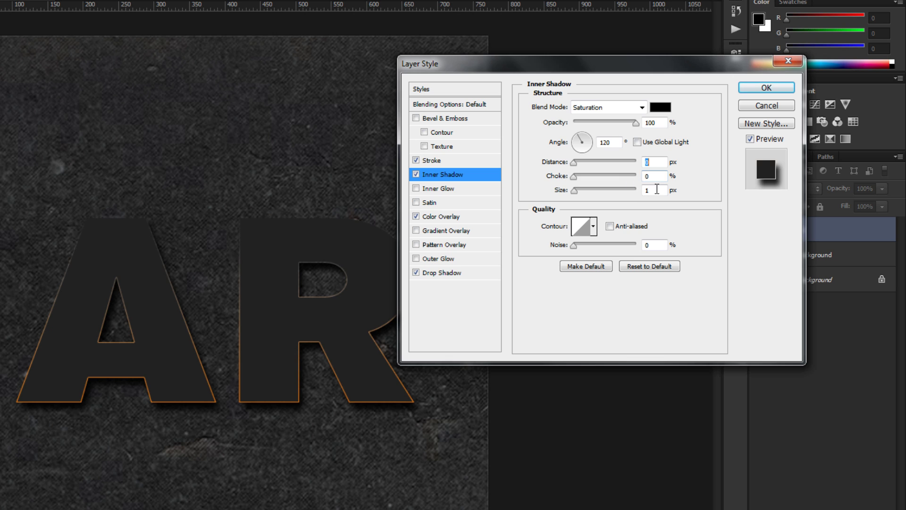
pyautogui.moveTo(659, 190); pyautogui.dragTo(613, 191)
pyautogui.write('42')
# - Toggle the Inner Shadow effect off and on to compare the AR text with and without it
pyautogui.click(417, 174)
pyautogui.click(416, 174)
pyautogui.click(417, 173)
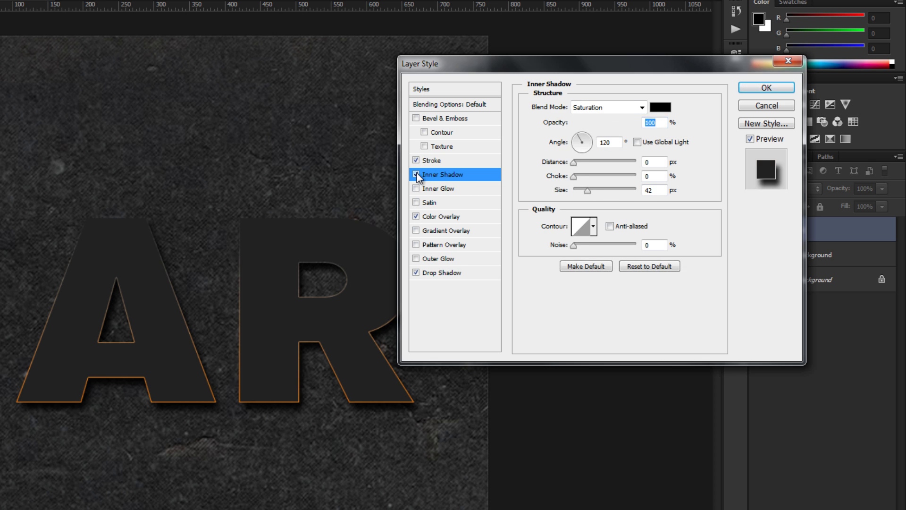
pyautogui.click(417, 173)
# - Turn on anti-aliasing for the inner shadow's contour and set its noise to 14%
pyautogui.click(630, 225)
pyautogui.moveTo(663, 246); pyautogui.dragTo(619, 245)
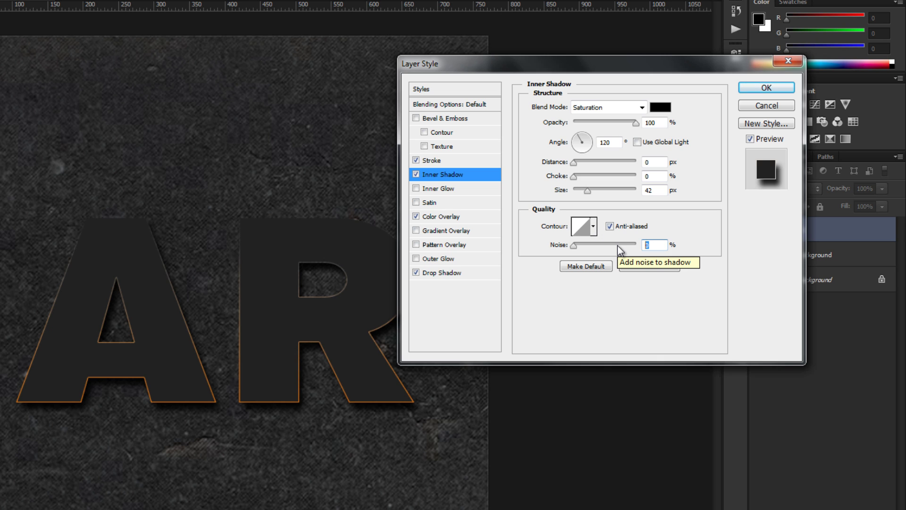
pyautogui.write('14')
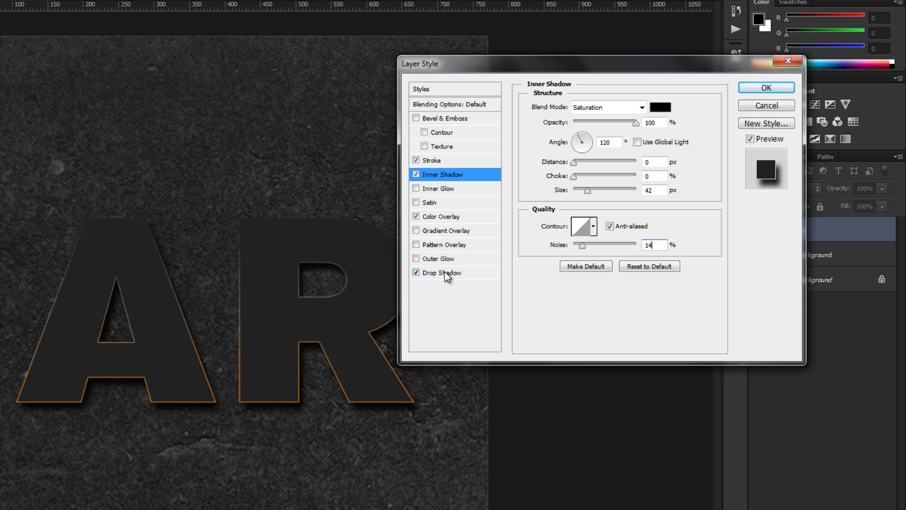
# - Review the Color Overlay, Stroke and Inner Shadow settings and turn on anti-aliasing for the drop shadow's contour
pyautogui.click(432, 216)
pyautogui.click(437, 161)
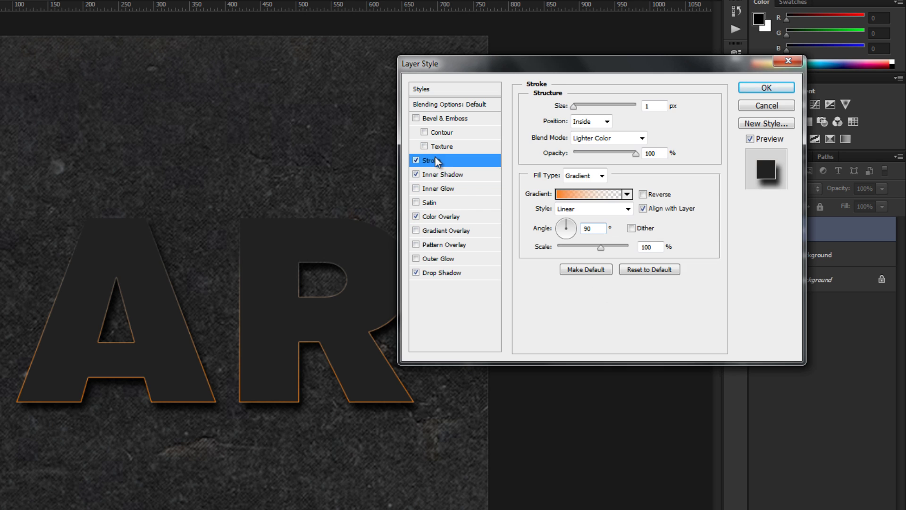
pyautogui.click(444, 273)
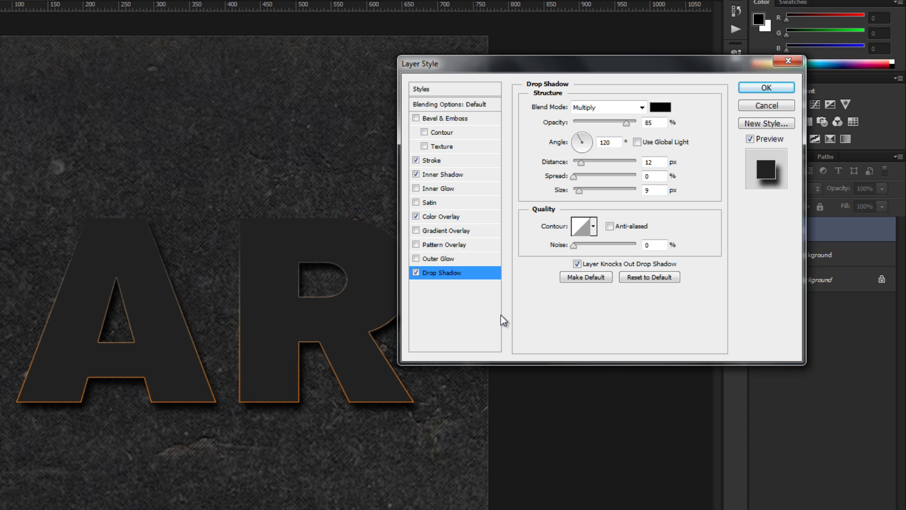
pyautogui.click(610, 227)
pyautogui.click(444, 216)
pyautogui.click(442, 174)
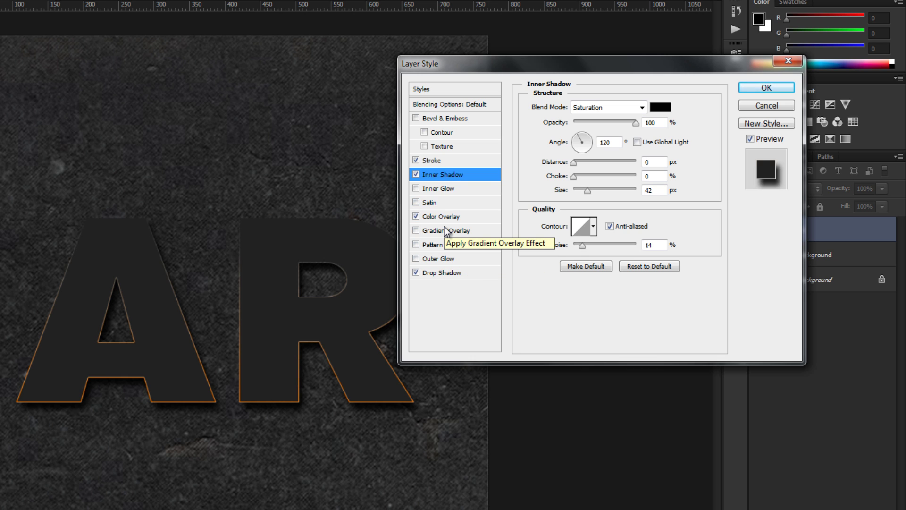
# - Add an Outer Glow to the AR text with blend mode Hard Mix
pyautogui.click(441, 255)
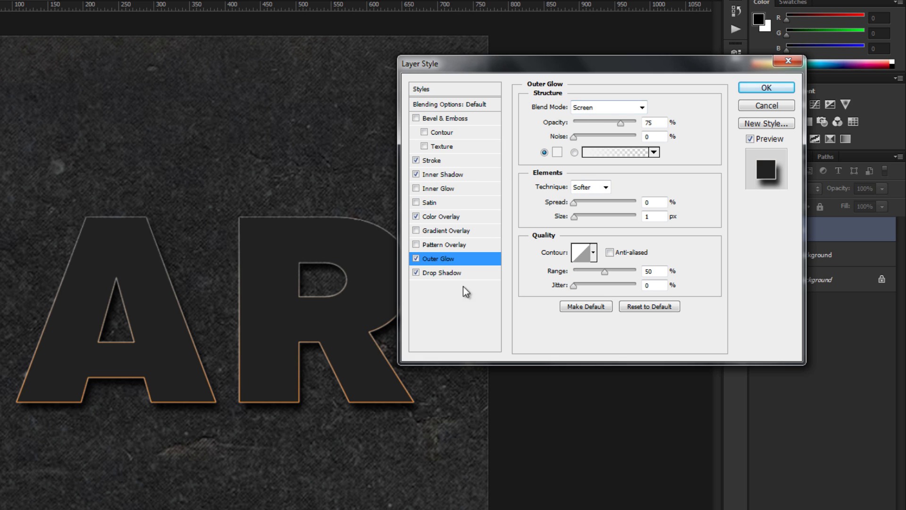
pyautogui.click(595, 107)
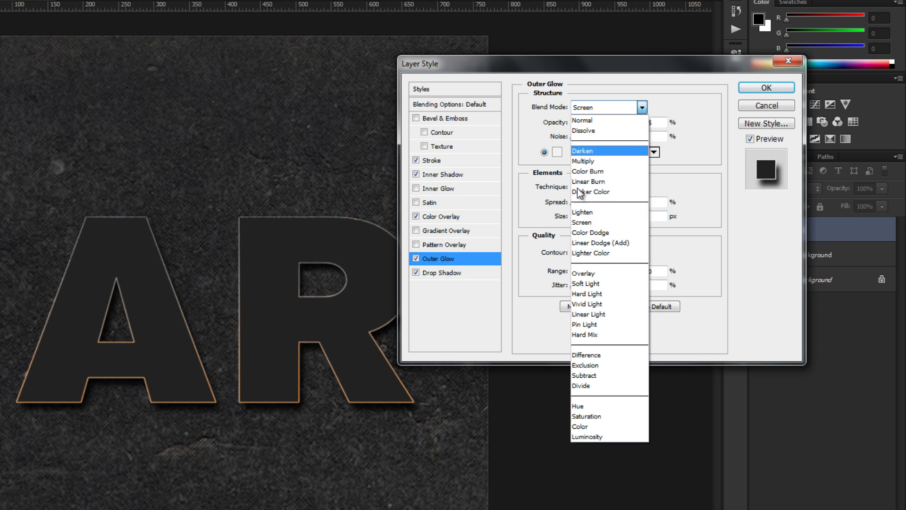
pyautogui.click(596, 335)
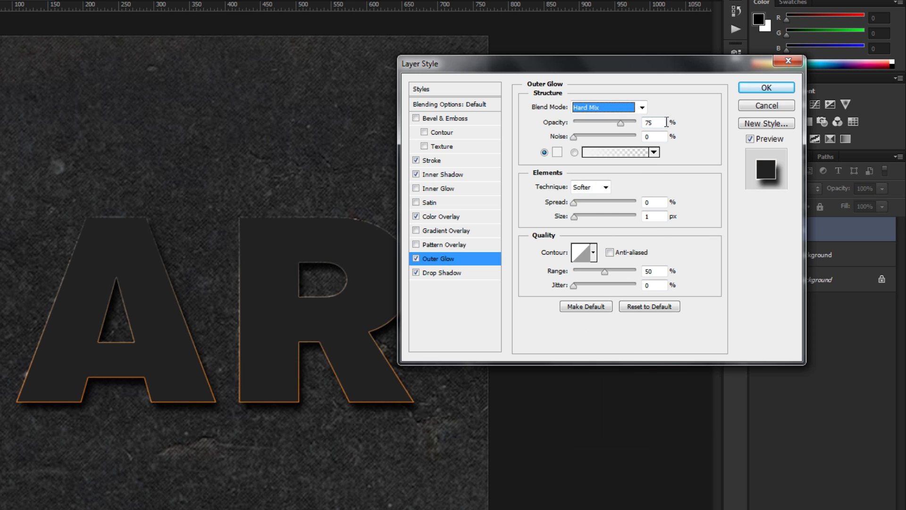
# - Set the outer glow's opacity to 100% and its noise to 15%
pyautogui.moveTo(621, 123); pyautogui.dragTo(648, 124)
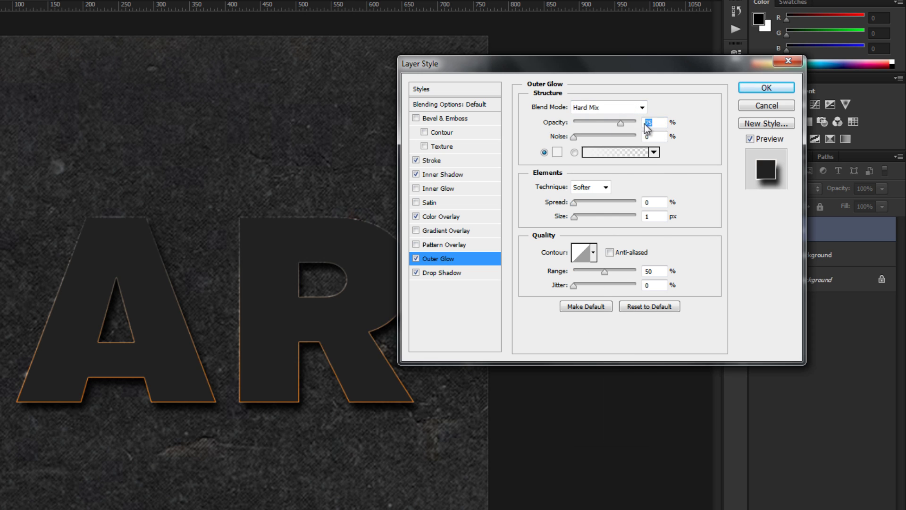
pyautogui.press('Tab')
pyautogui.write('14')
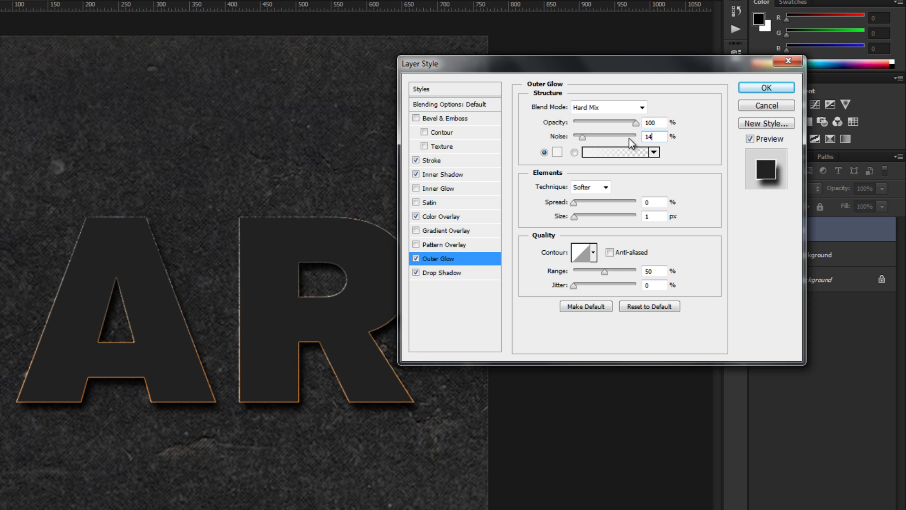
pyautogui.press('BackSpace')
pyautogui.write('5')
# - Change the outer glow's colour to black
pyautogui.click(557, 151)
pyautogui.moveTo(384, 216); pyautogui.dragTo(277, 276)
pyautogui.click(593, 87)
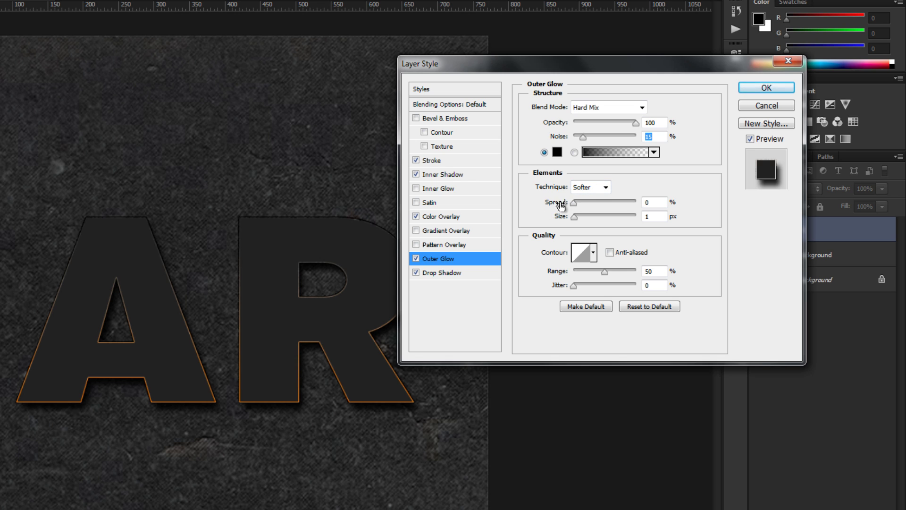
# - Set the outer glow's spread to 10% and its size to 2 px
pyautogui.moveTo(561, 204); pyautogui.dragTo(614, 202)
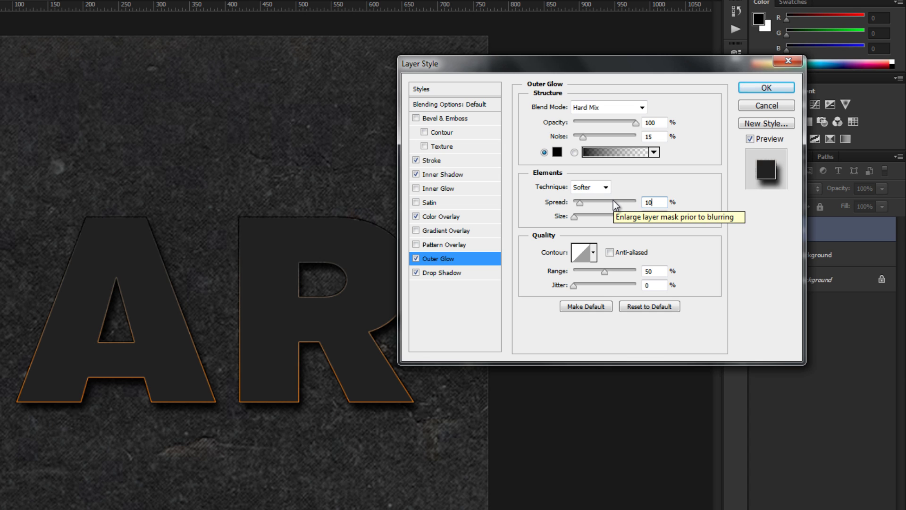
pyautogui.click(645, 217)
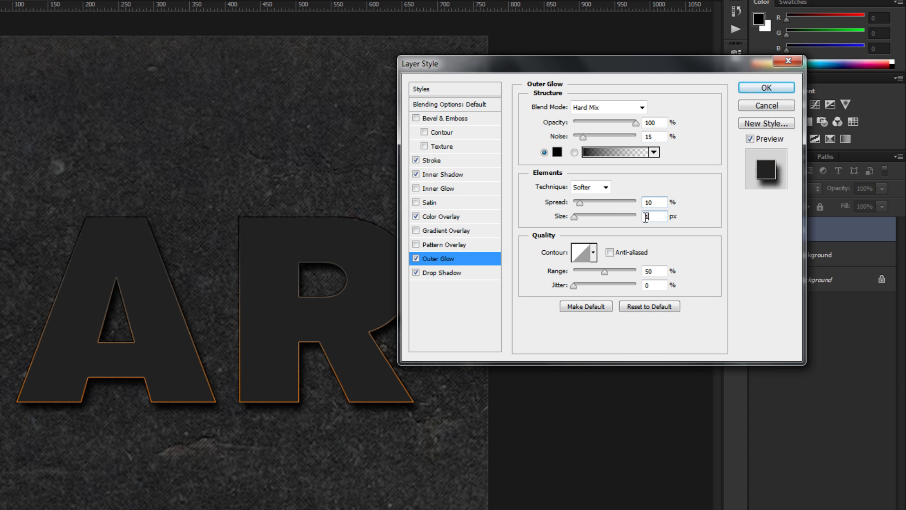
pyautogui.press('Up')
# - Give the outer glow a custom contour by bending the linear curve downward with a point at 55% input
pyautogui.click(593, 255)
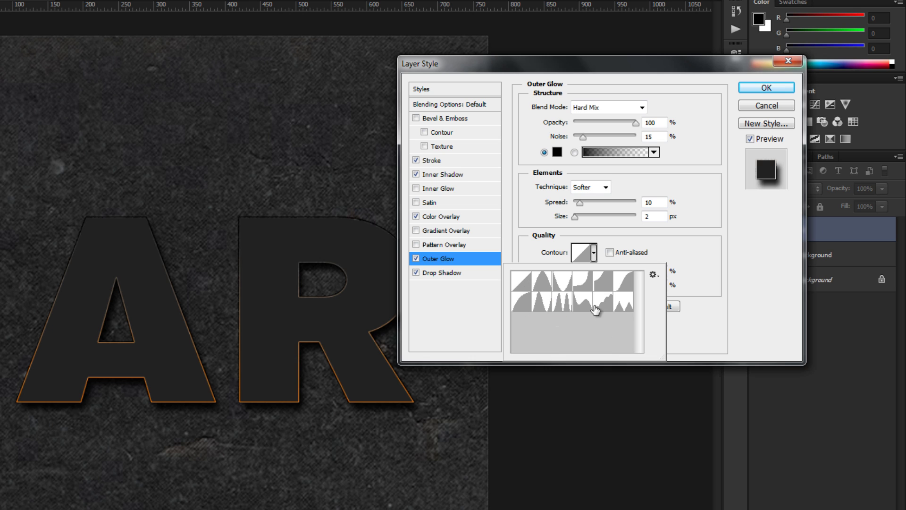
pyautogui.click(593, 256)
pyautogui.click(584, 253)
pyautogui.click(319, 103)
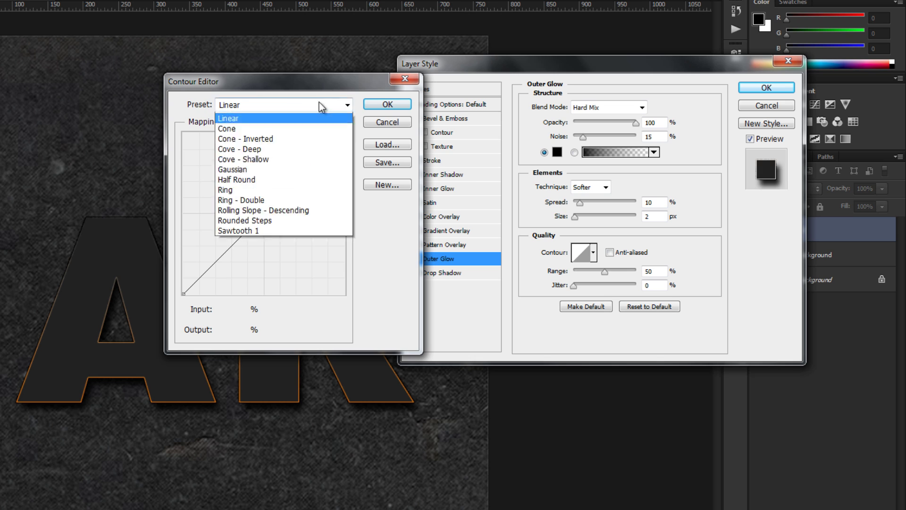
pyautogui.click(273, 121)
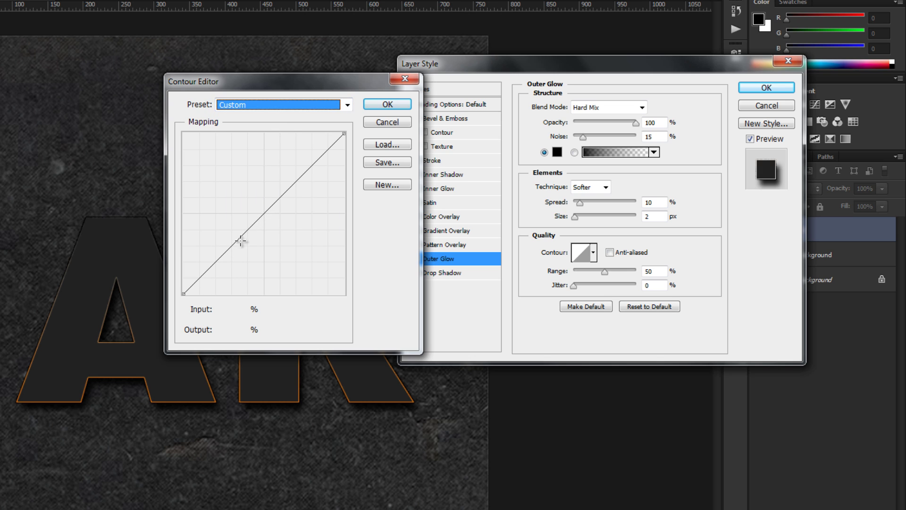
pyautogui.moveTo(231, 245); pyautogui.dragTo(272, 264)
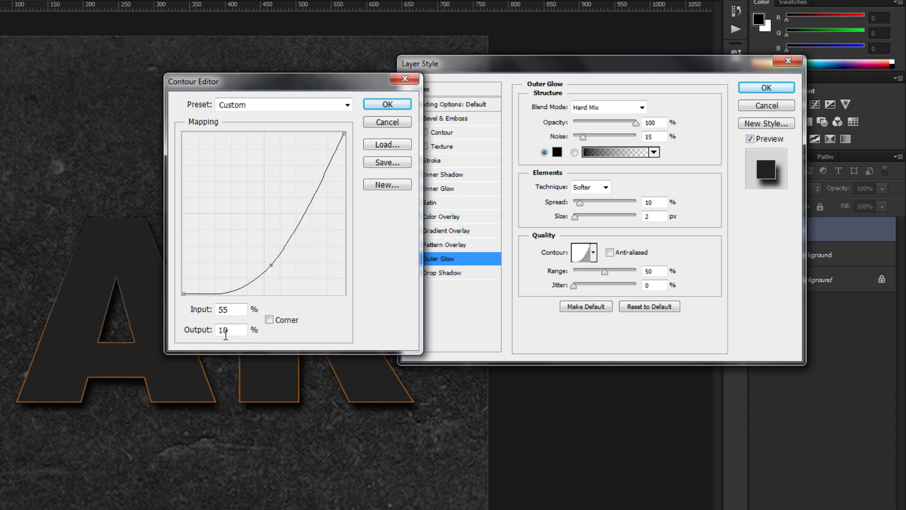
pyautogui.click(374, 104)
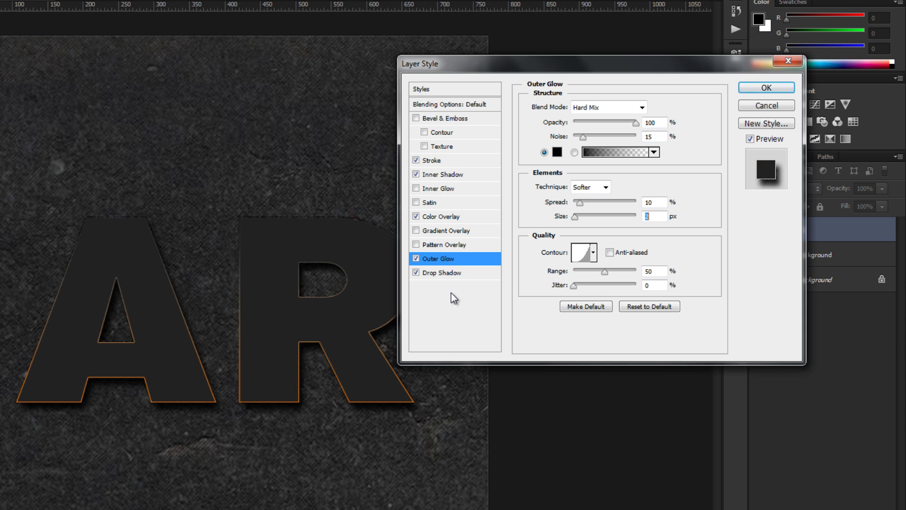
# - Add an Inner Glow to the AR text with blend mode Linear Dodge (Add) and 100% opacity
pyautogui.click(433, 188)
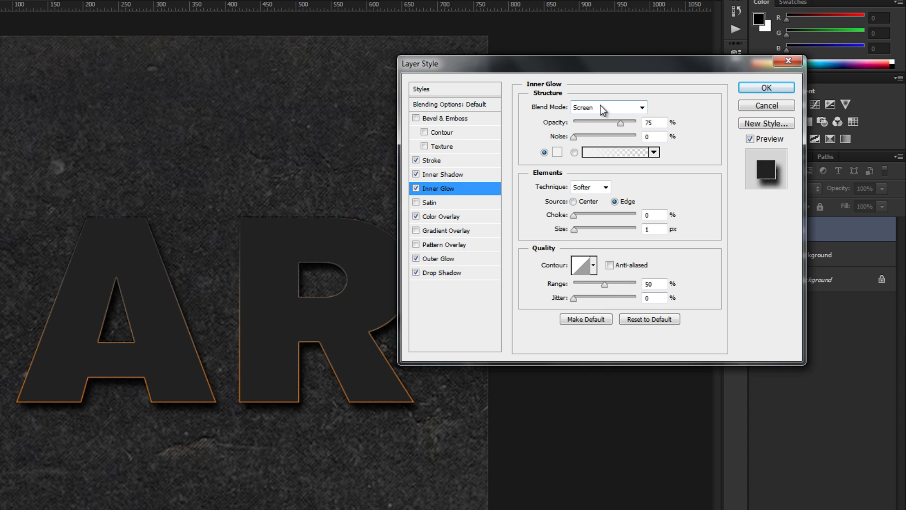
pyautogui.click(601, 108)
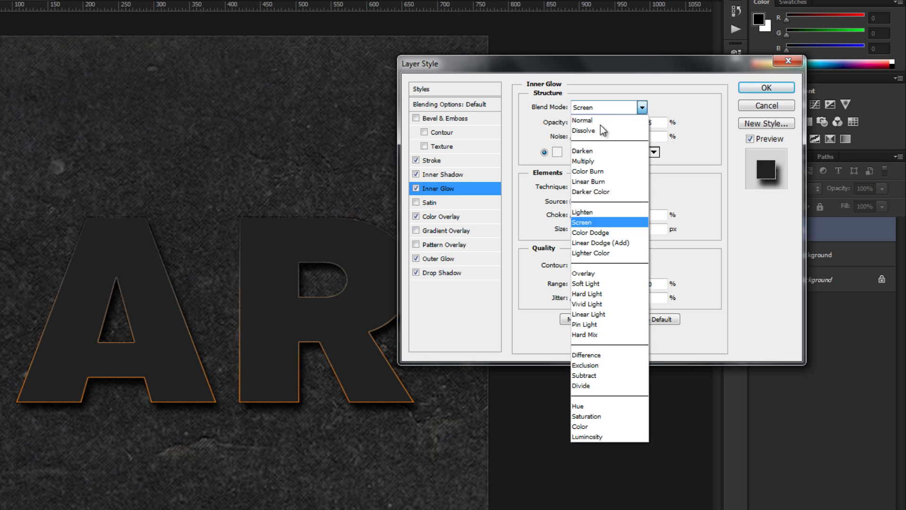
pyautogui.click(606, 243)
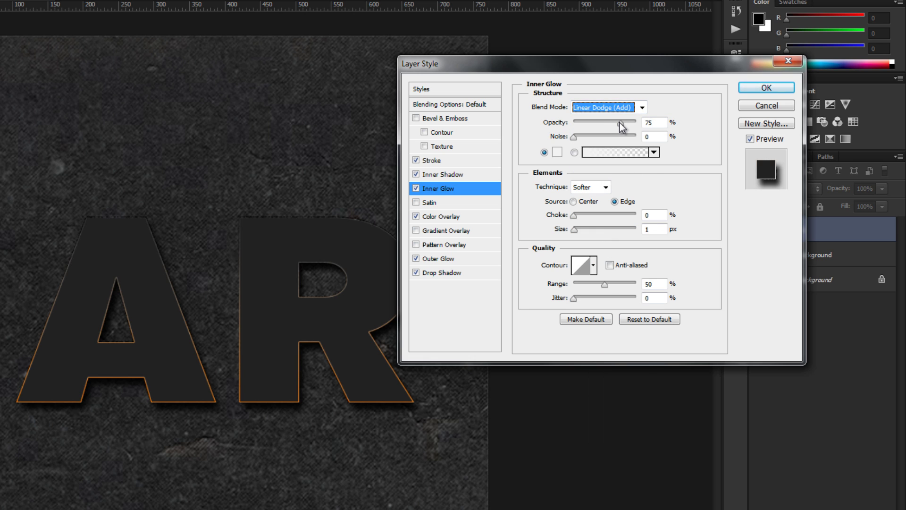
pyautogui.moveTo(618, 125); pyautogui.dragTo(678, 126)
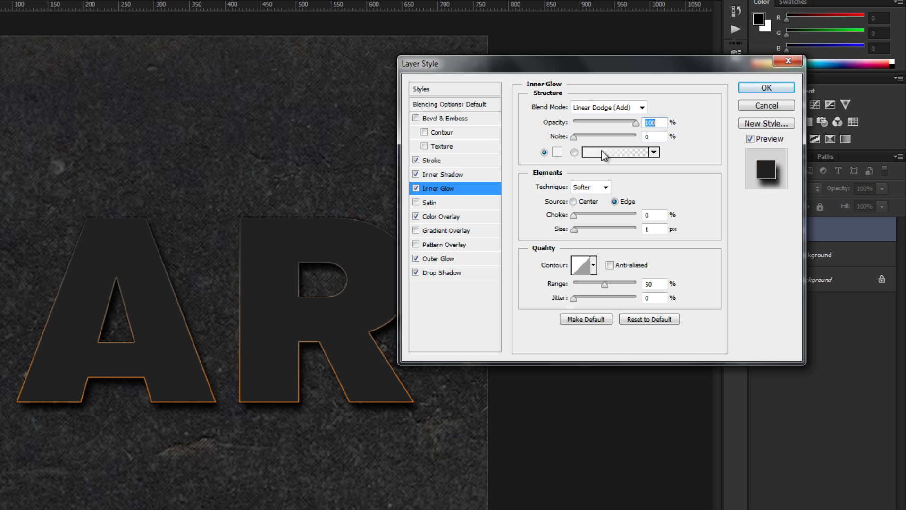
# - Set the inner glow's colour to the pale yellow faeaac
pyautogui.click(557, 153)
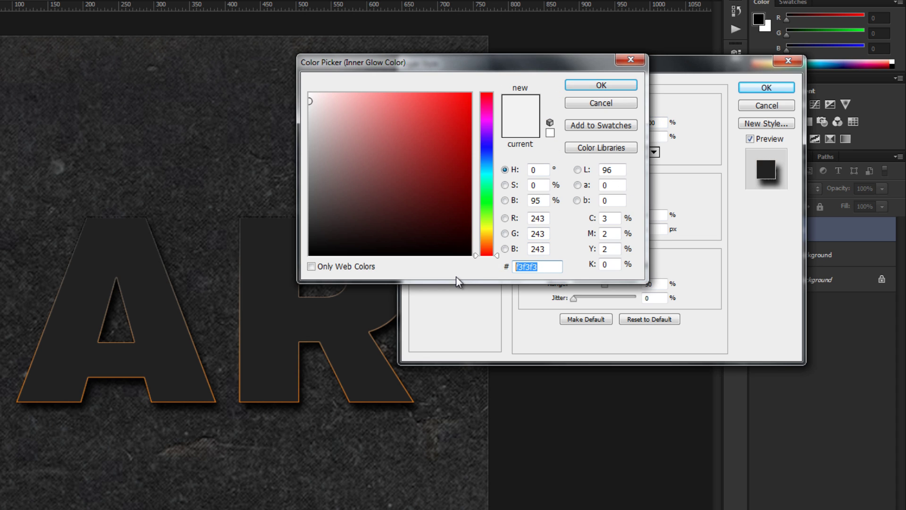
pyautogui.write('fa')
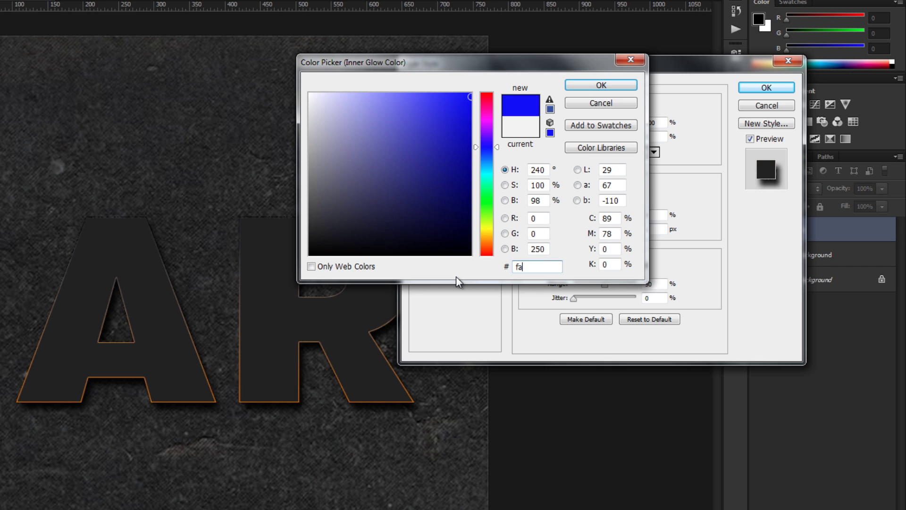
pyautogui.write('eaac')
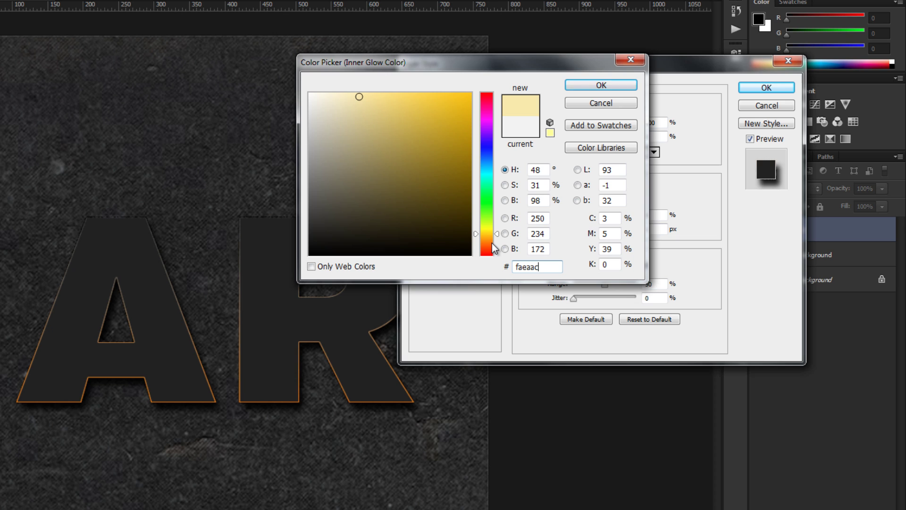
pyautogui.click(595, 87)
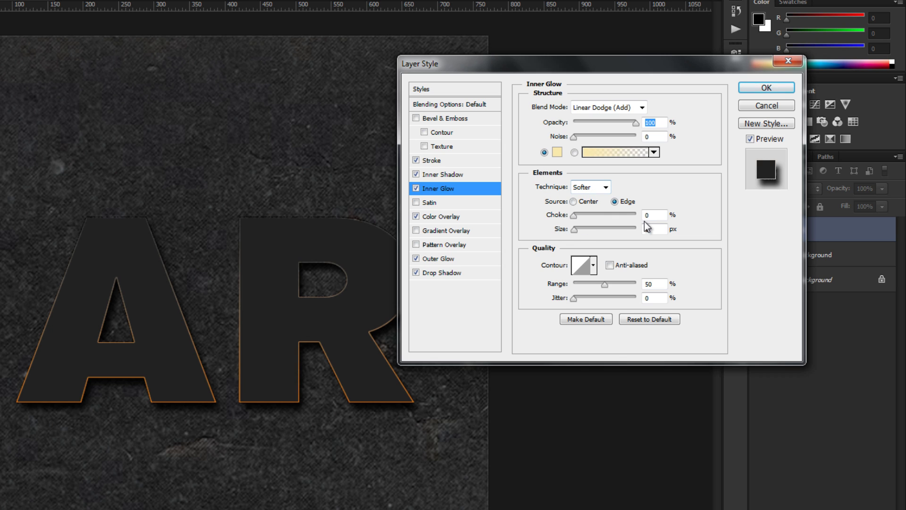
# - Set the inner glow's size to 8 px and turn on anti-aliasing for its contour
pyautogui.moveTo(655, 229); pyautogui.dragTo(625, 226)
pyautogui.write('0')
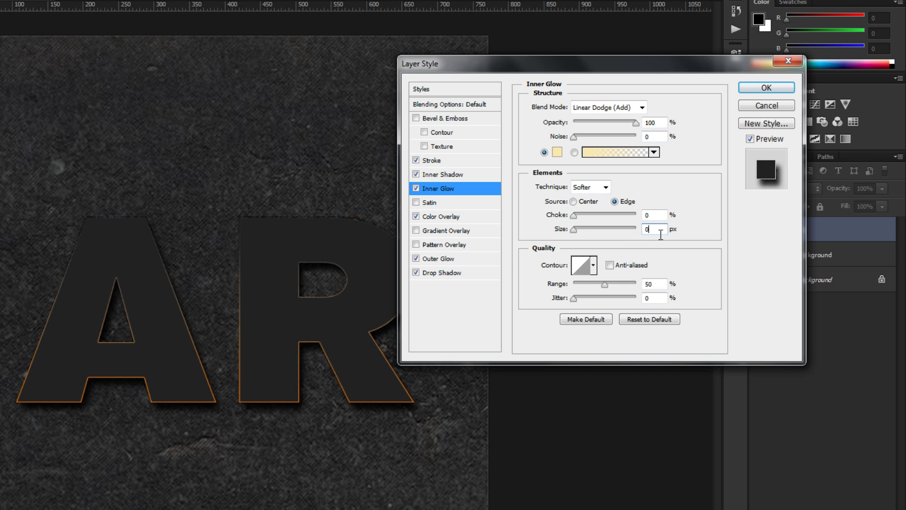
pyautogui.moveTo(655, 230); pyautogui.dragTo(639, 231)
pyautogui.moveTo(574, 229); pyautogui.dragTo(573, 228)
pyautogui.write('8')
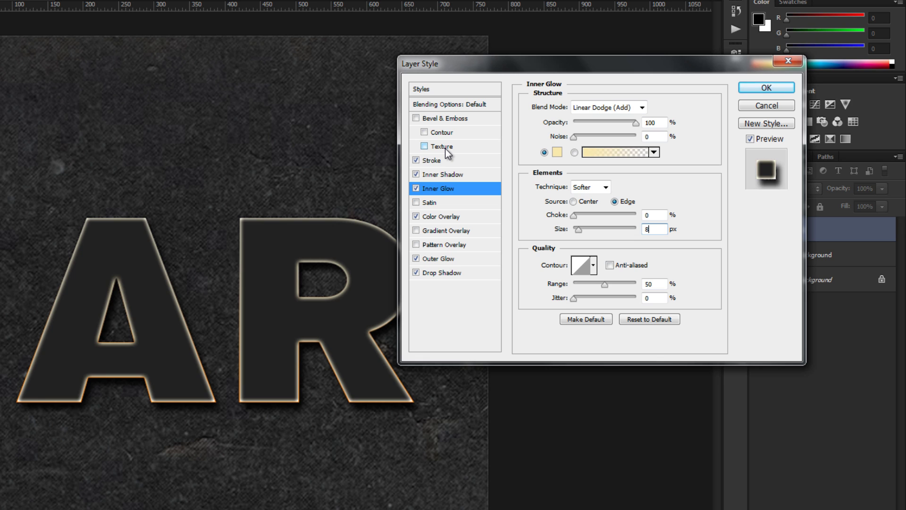
pyautogui.click(617, 265)
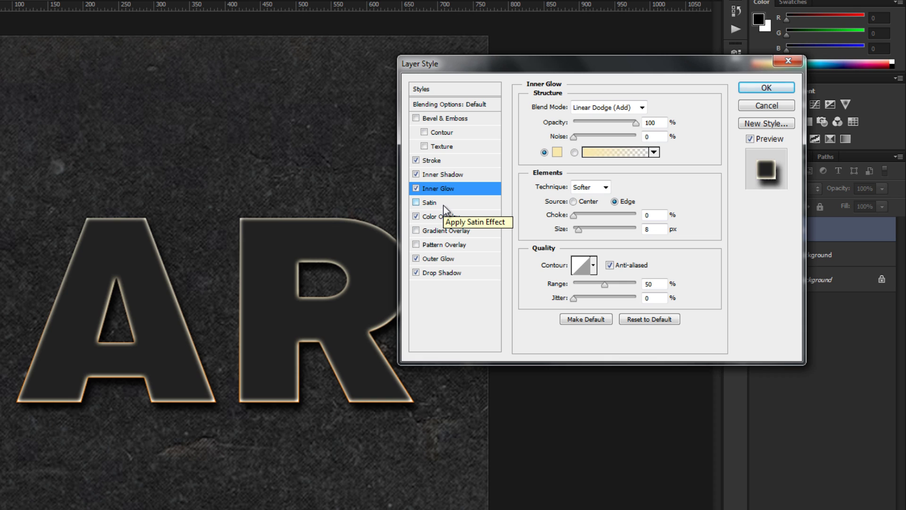
# - Add a Bevel & Emboss to the AR text with style Outer Bevel and technique Chisel Hard
pyautogui.click(446, 121)
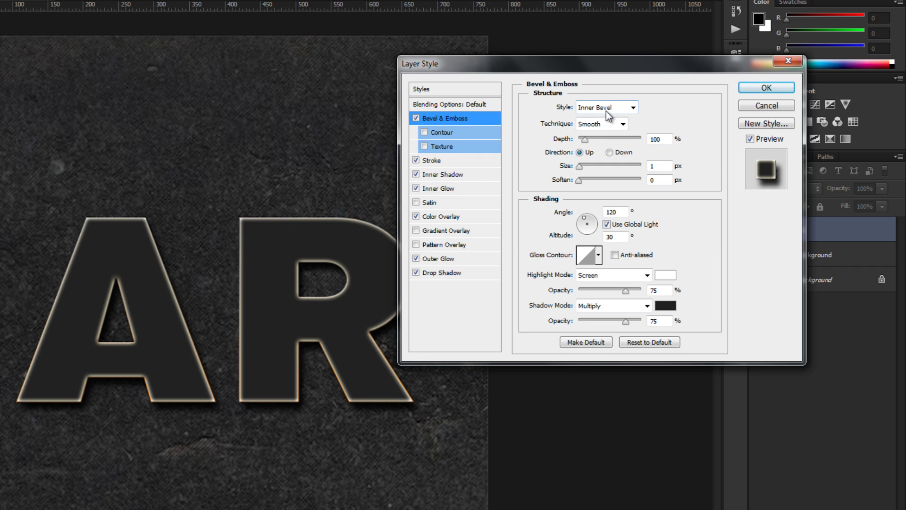
pyautogui.click(625, 110)
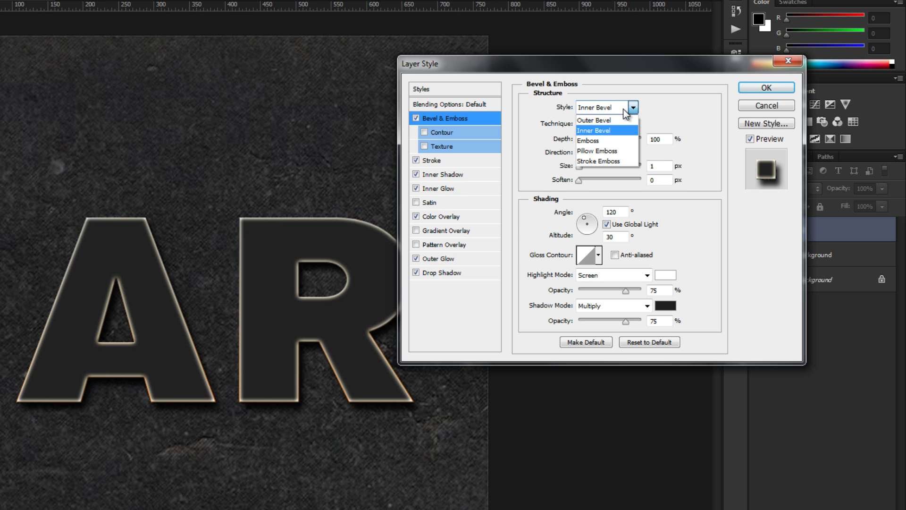
pyautogui.click(602, 121)
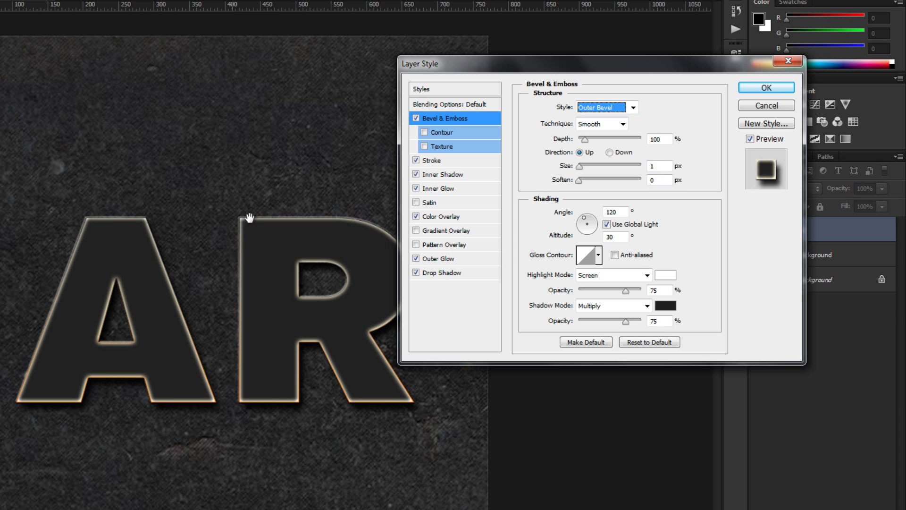
pyautogui.click(621, 125)
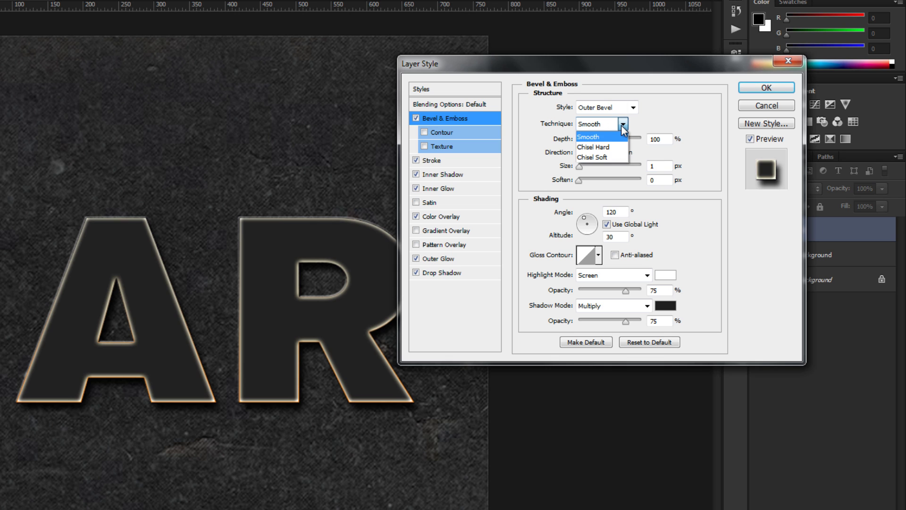
pyautogui.click(609, 150)
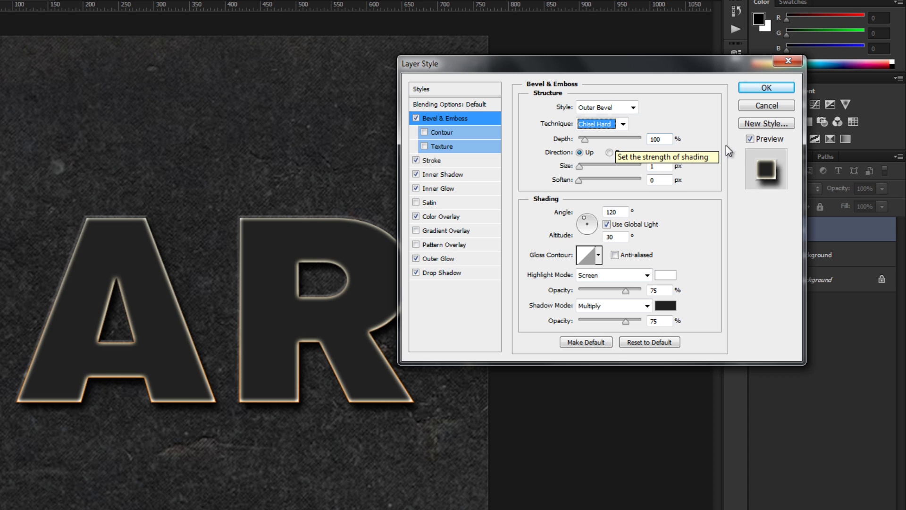
# - Set the bevel's depth to 969% and its size to 4 px
pyautogui.press('Tab')
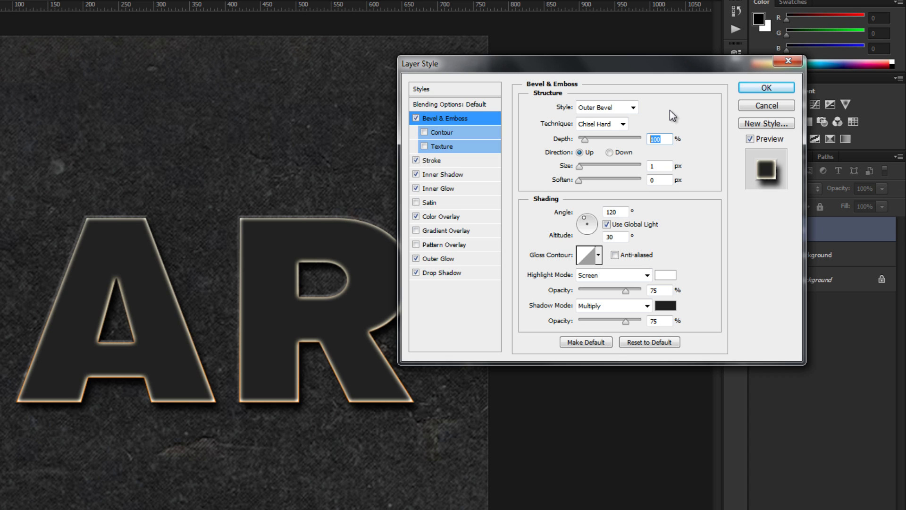
pyautogui.write('969')
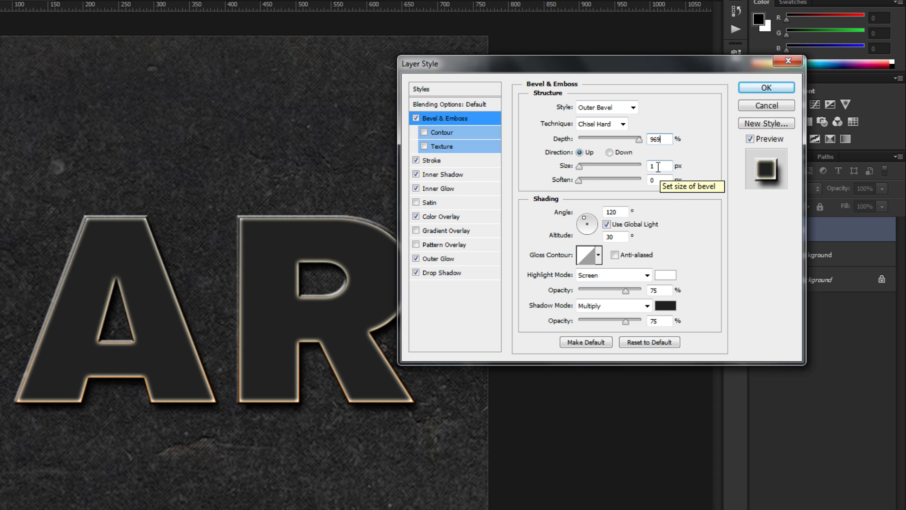
pyautogui.moveTo(659, 168); pyautogui.dragTo(641, 163)
pyautogui.write('4')
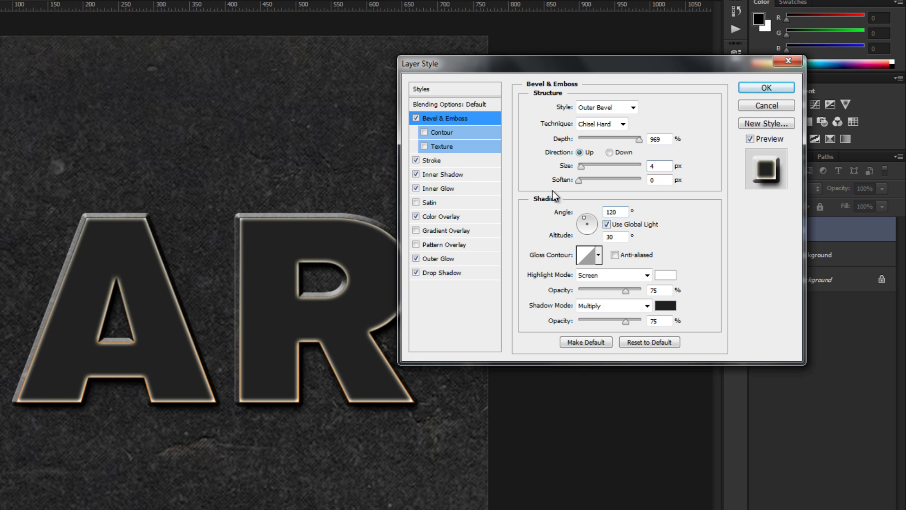
# - Turn off global light for the bevel and set its shading angle to -110°
pyautogui.click(616, 222)
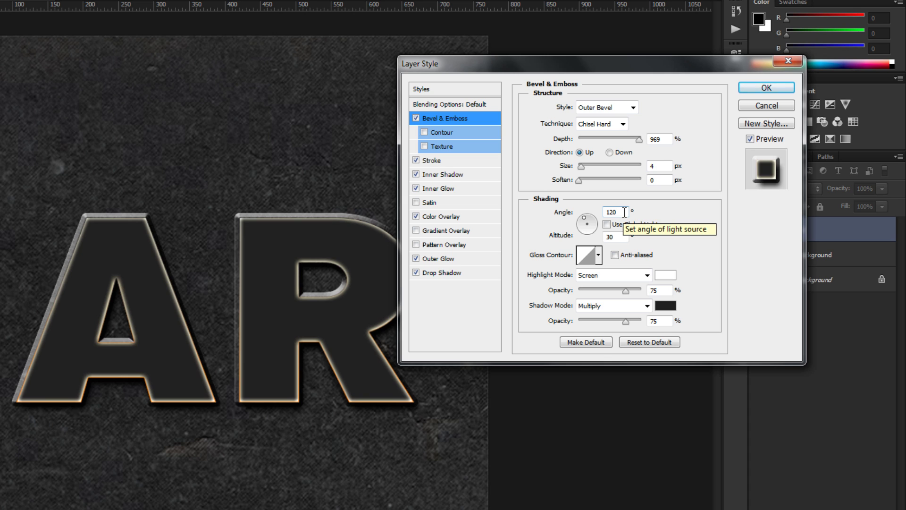
pyautogui.moveTo(625, 212); pyautogui.dragTo(581, 211)
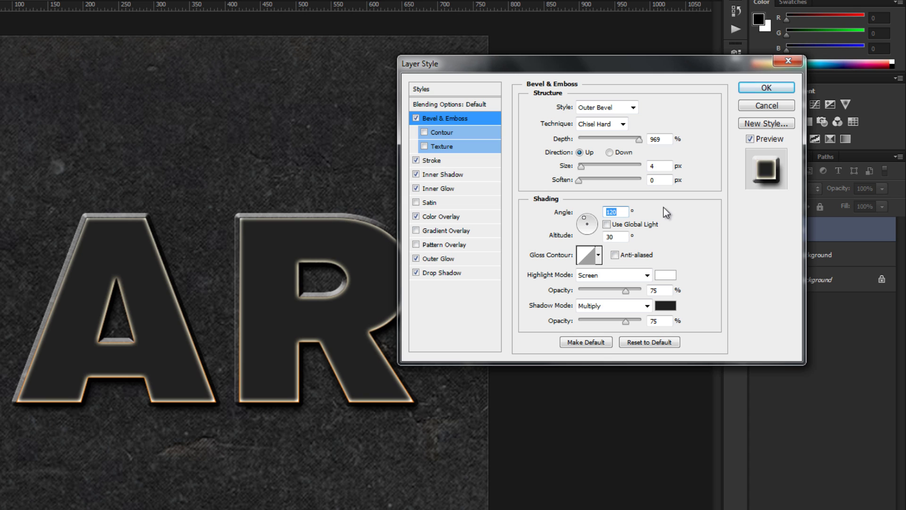
pyautogui.write('-110')
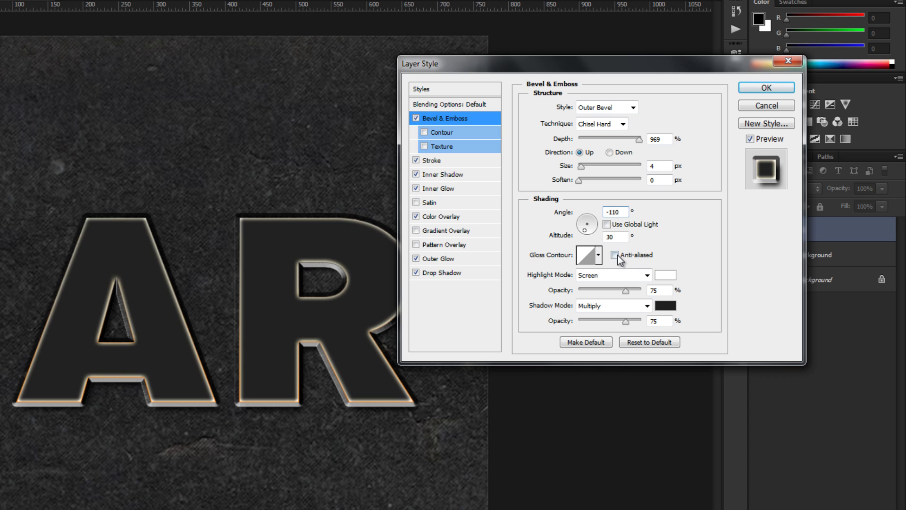
# - Shape a custom gloss contour for the bevel with a midpoint at input 55% and output 45%
pyautogui.click(599, 255)
pyautogui.click(599, 256)
pyautogui.click(584, 257)
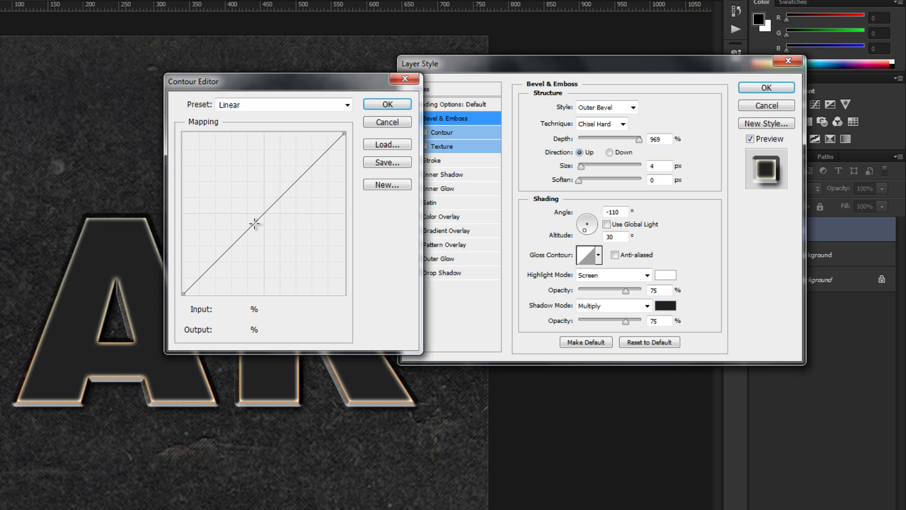
pyautogui.moveTo(264, 214); pyautogui.dragTo(270, 218)
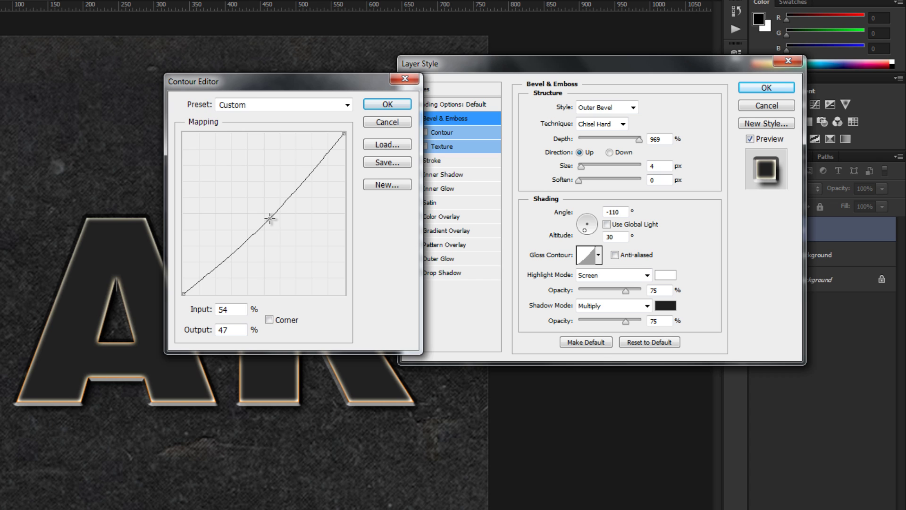
pyautogui.moveTo(270, 219); pyautogui.dragTo(270, 220)
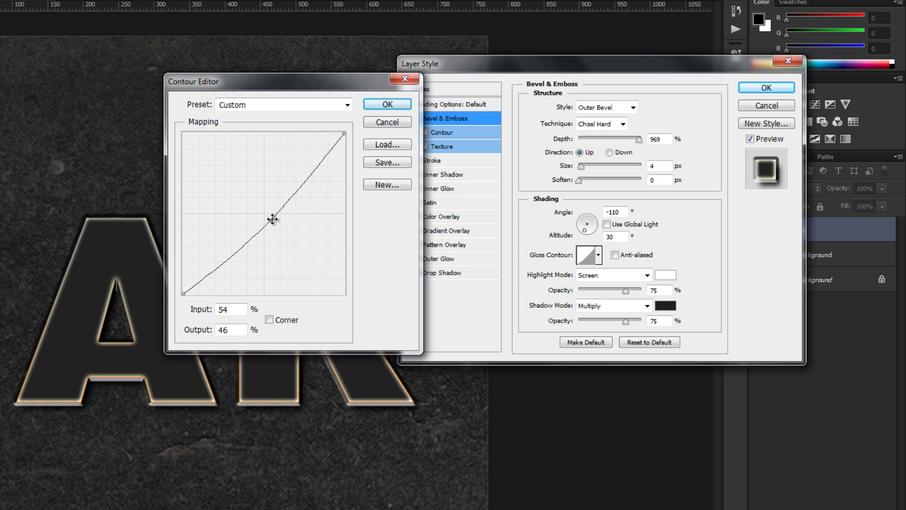
pyautogui.moveTo(272, 219); pyautogui.dragTo(274, 222)
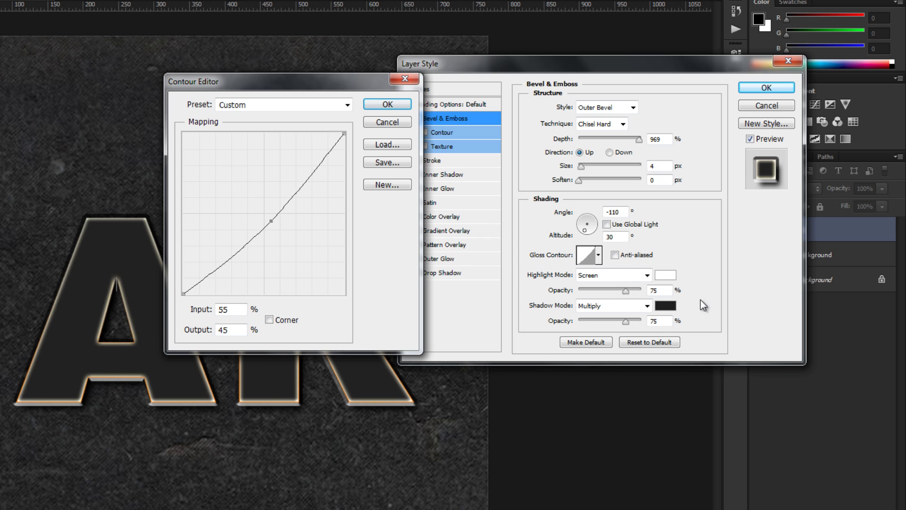
pyautogui.click(386, 105)
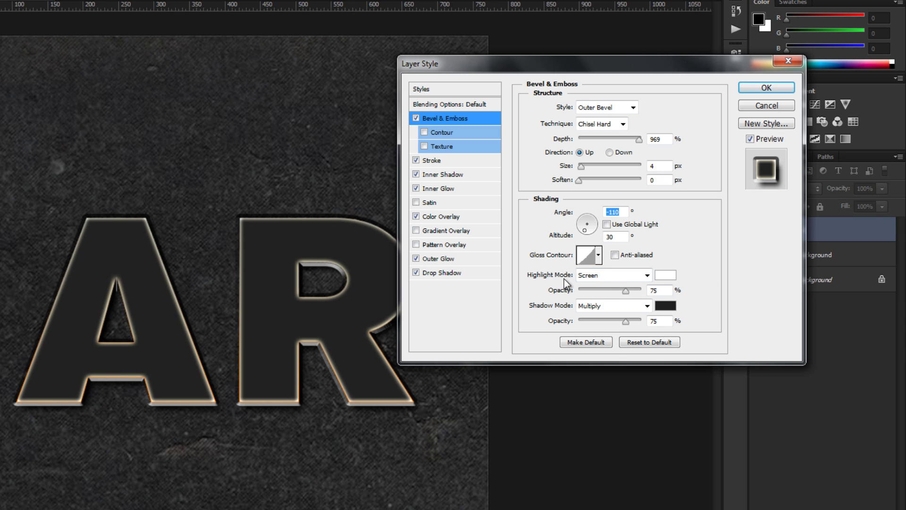
# - Set the bevel's highlight and shadow modes to Normal, both at 100% opacity
pyautogui.click(612, 277)
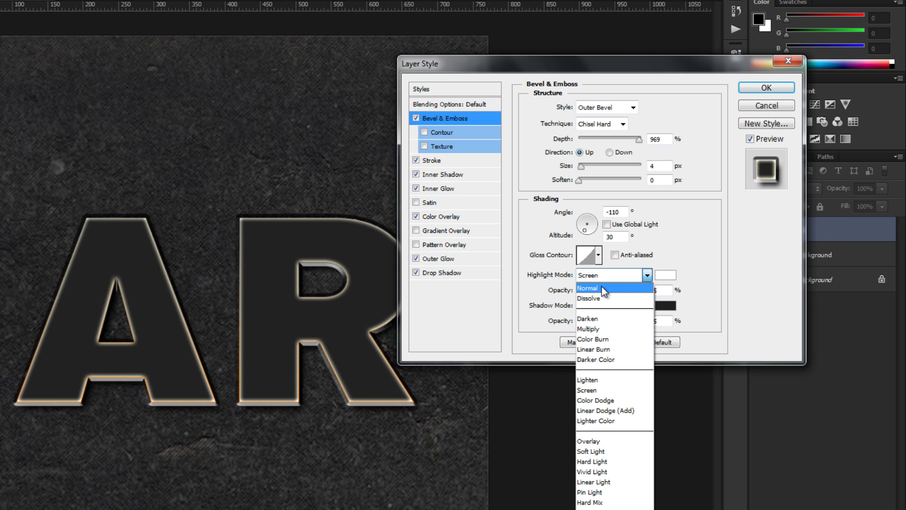
pyautogui.click(602, 288)
pyautogui.click(602, 307)
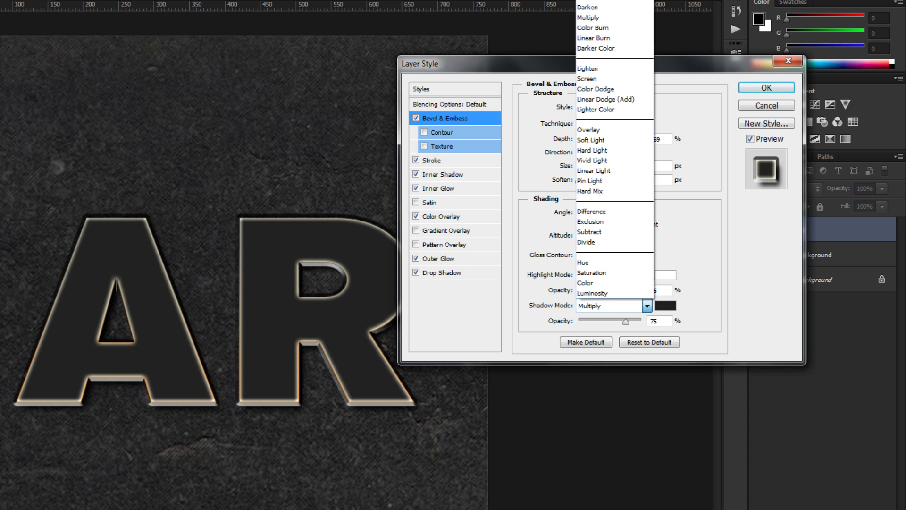
pyautogui.click(599, 0)
pyautogui.moveTo(627, 291); pyautogui.dragTo(671, 322)
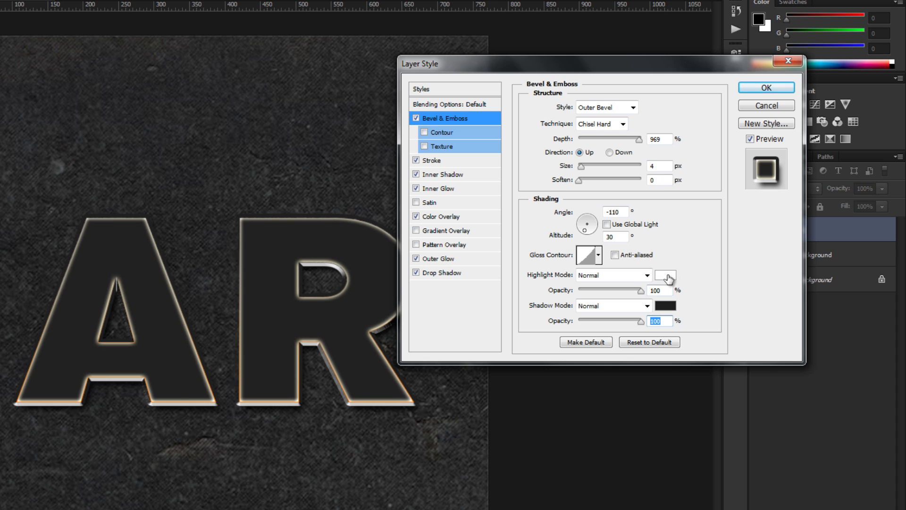
# - Set the bevel's highlight colour to #fa2a0f
pyautogui.click(665, 279)
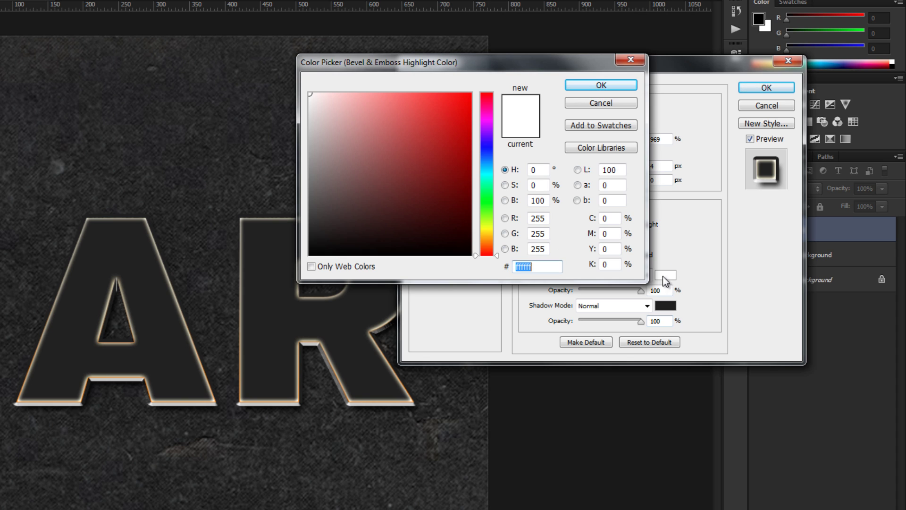
pyautogui.click(624, 86)
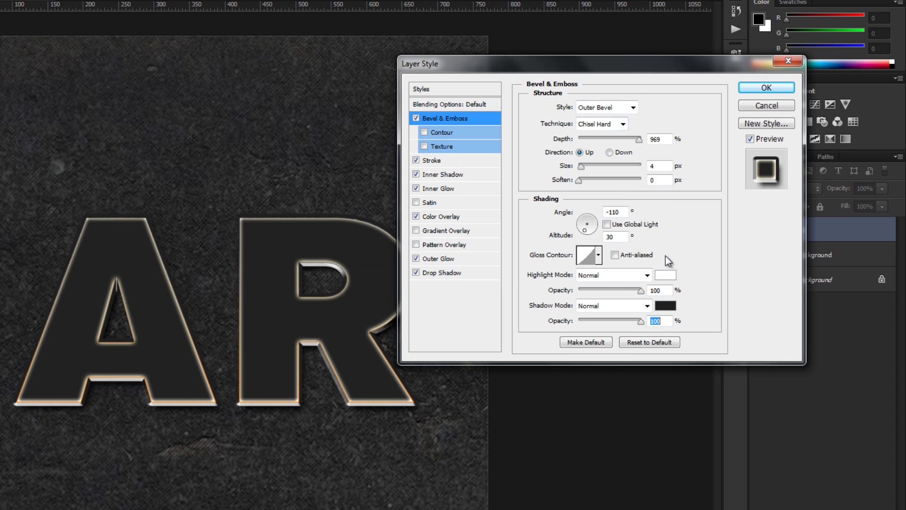
pyautogui.click(672, 278)
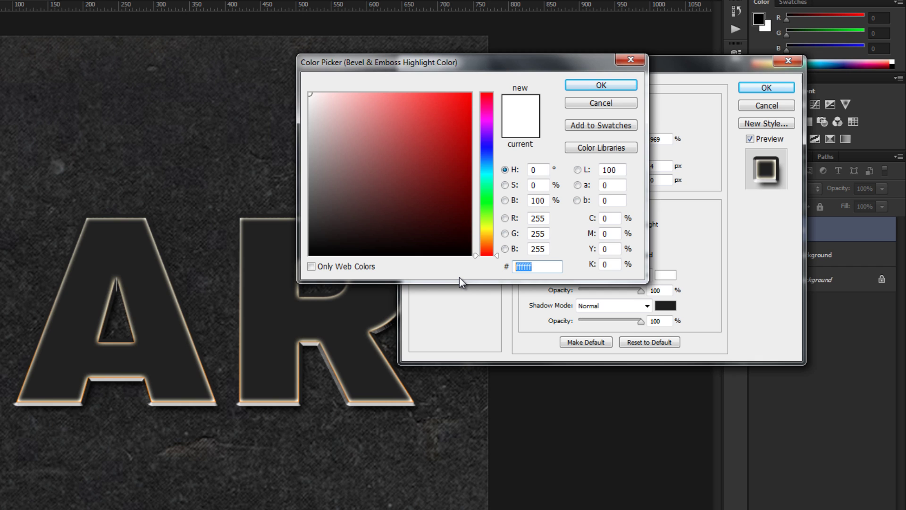
pyautogui.write('fa')
pyautogui.press('BackSpace')
pyautogui.press('BackSpace')
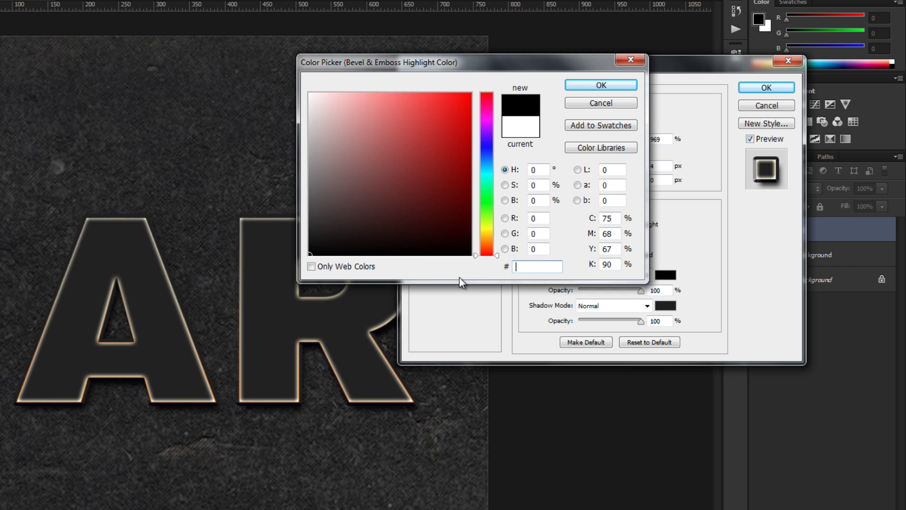
pyautogui.write('fa')
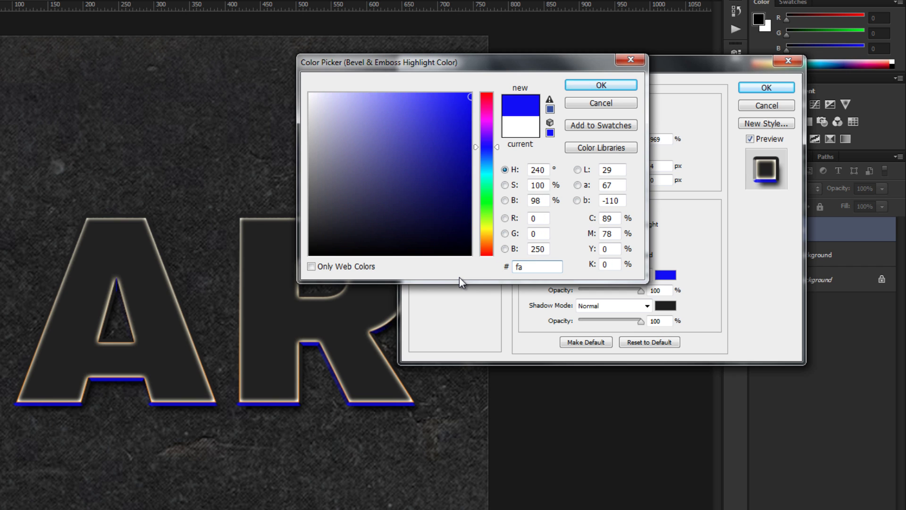
pyautogui.write('2a')
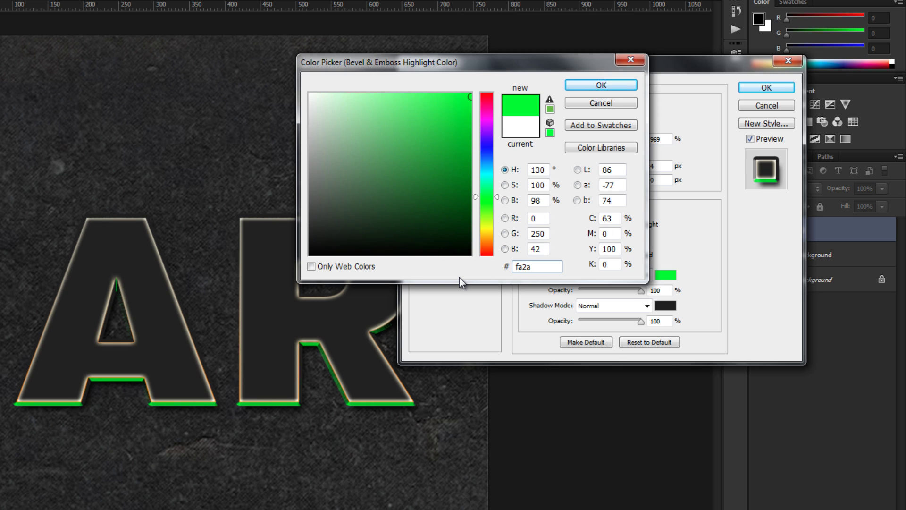
pyautogui.write('0f')
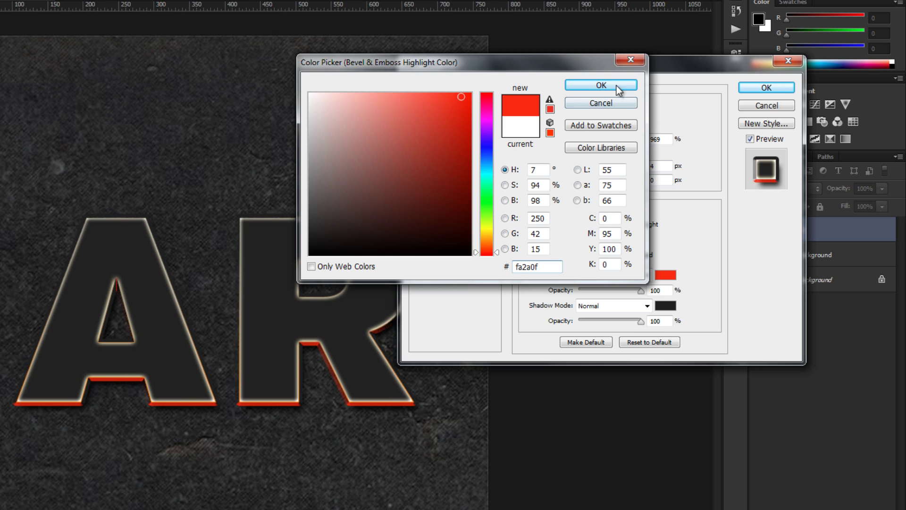
pyautogui.click(582, 85)
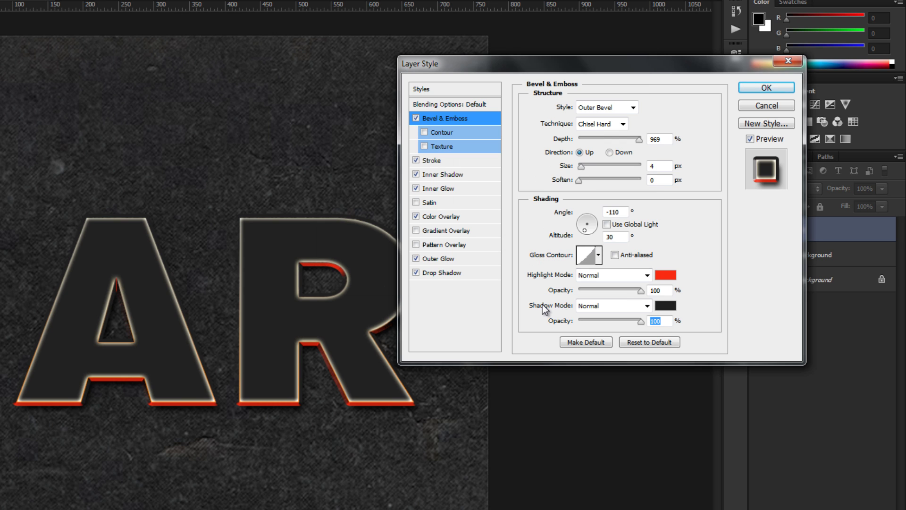
# - Set the bevel's shadow colour to #191614
pyautogui.click(663, 306)
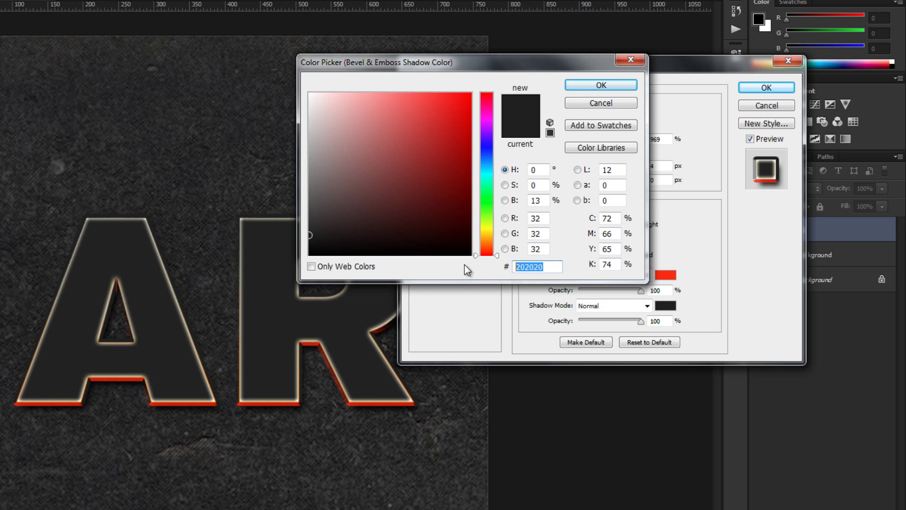
pyautogui.write('1916')
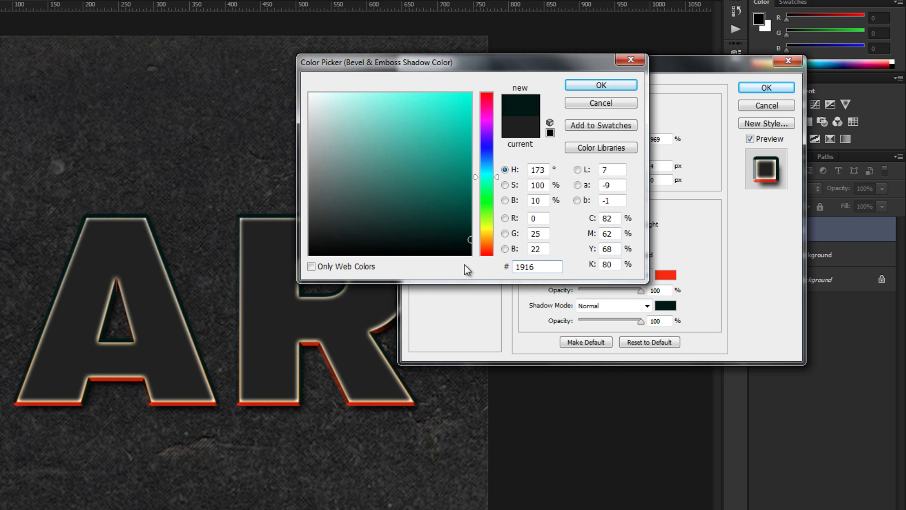
pyautogui.write('14')
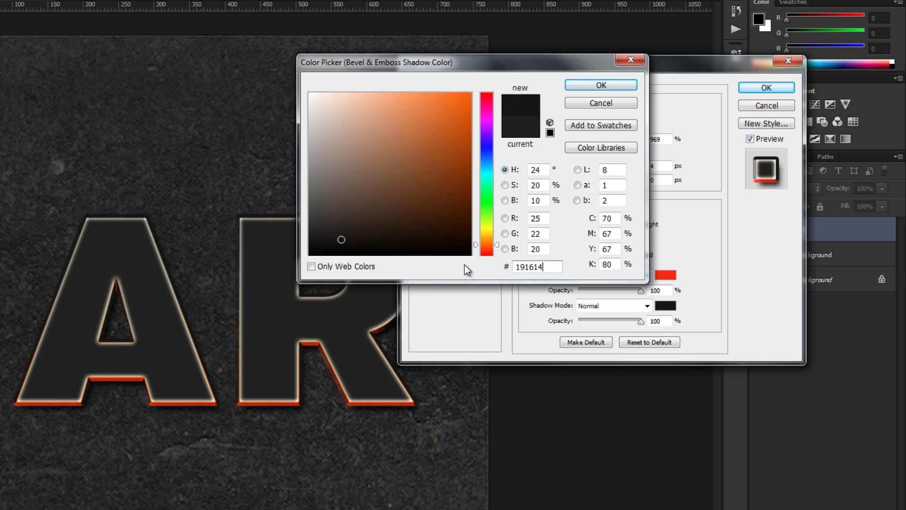
pyautogui.click(602, 85)
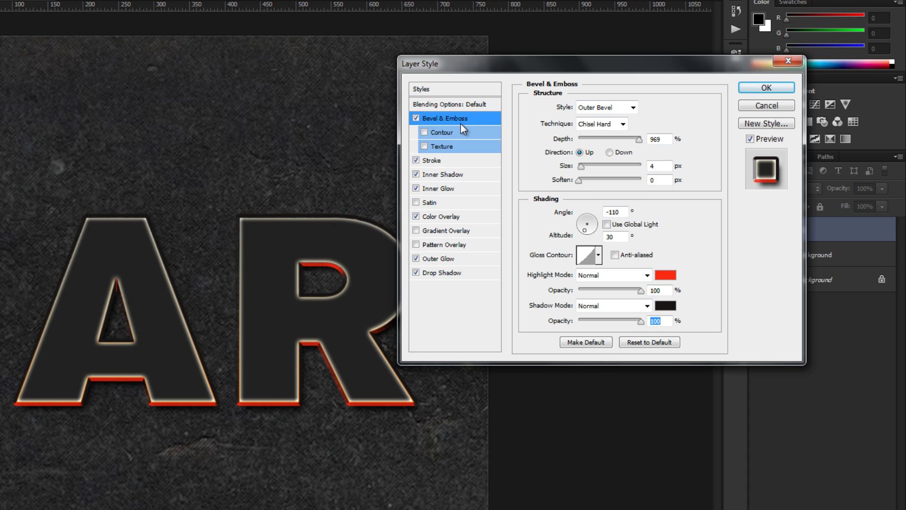
pyautogui.click(441, 148)
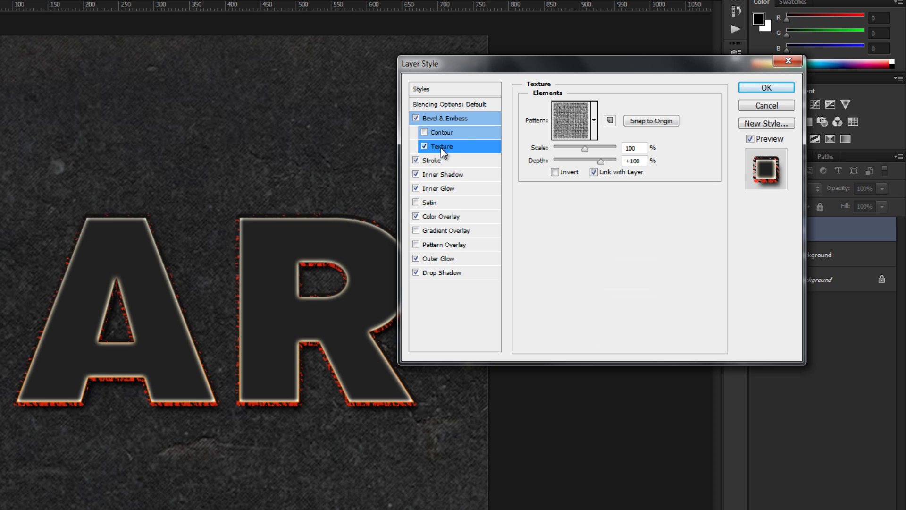
pyautogui.click(590, 128)
pyautogui.scroll(-3, 574, 217)
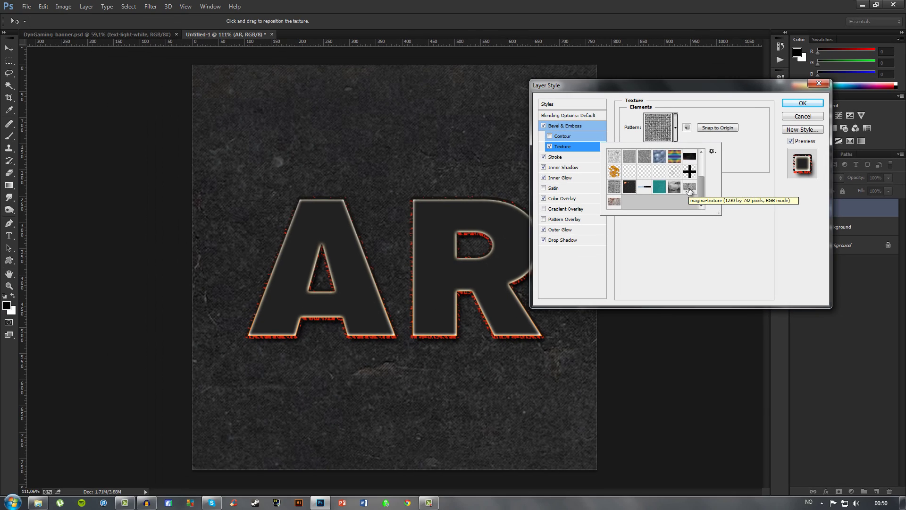
pyautogui.click(629, 270)
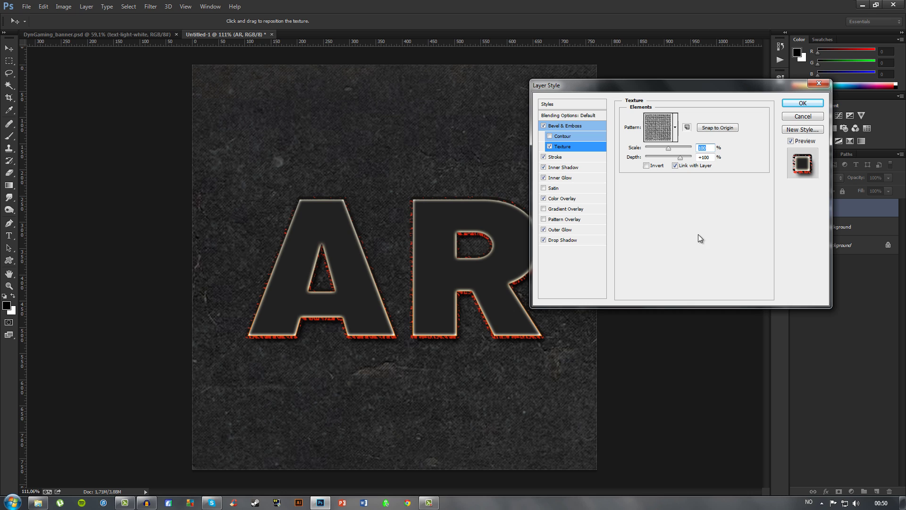
pyautogui.click(804, 116)
pyautogui.hotkey('ctrl', 'a')
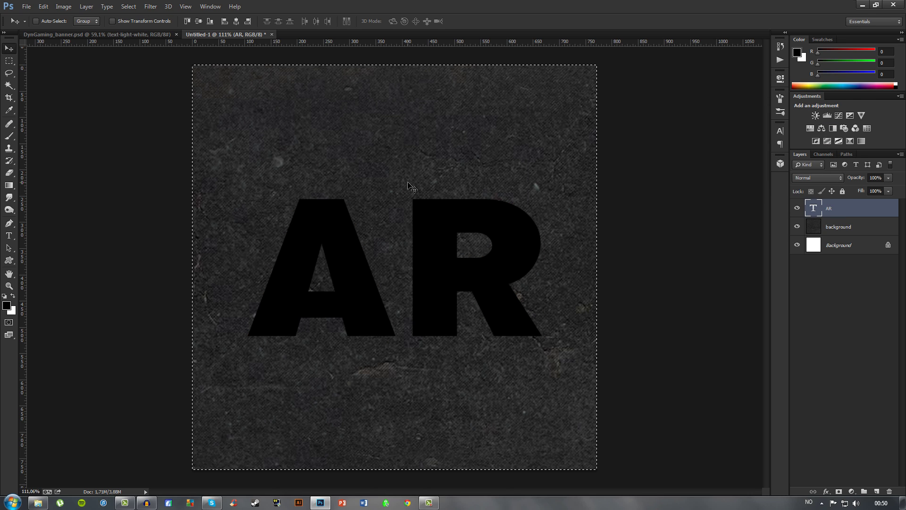
pyautogui.hotkey('ctrl', 'd')
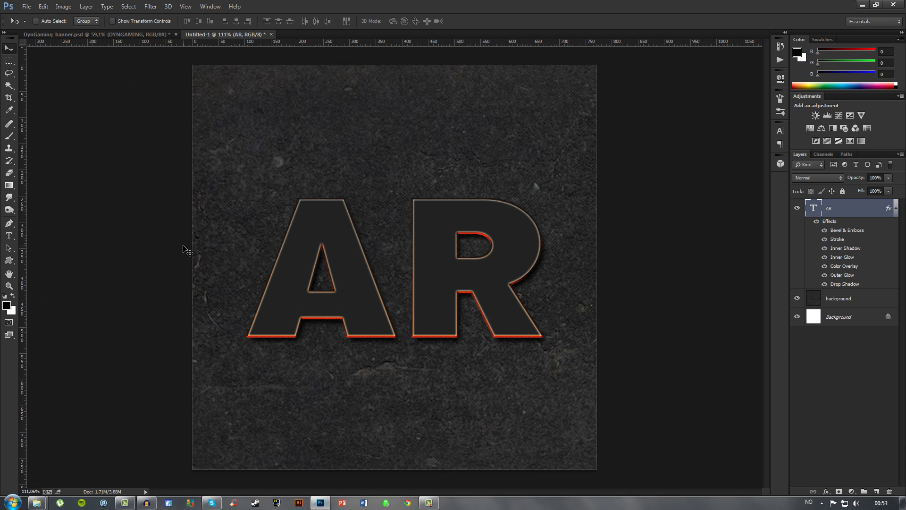
pyautogui.hotkey('ctrl', 'n')
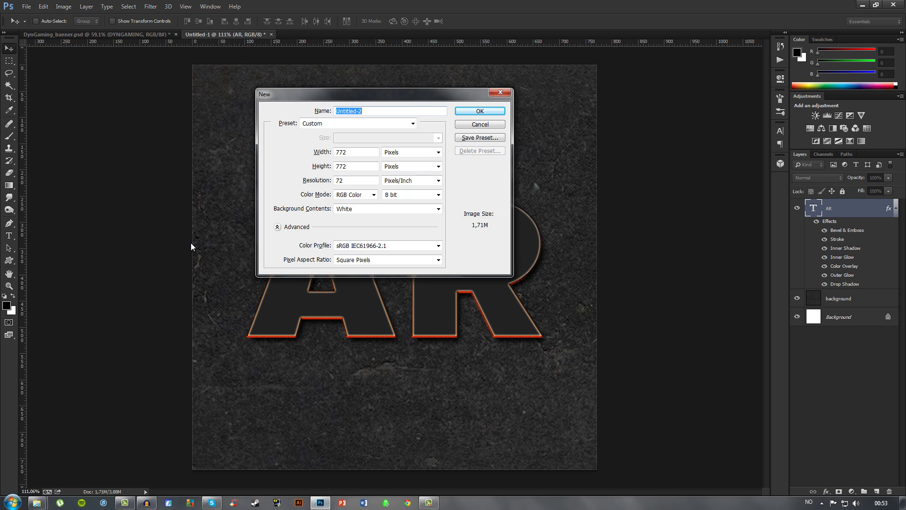
pyautogui.click(486, 126)
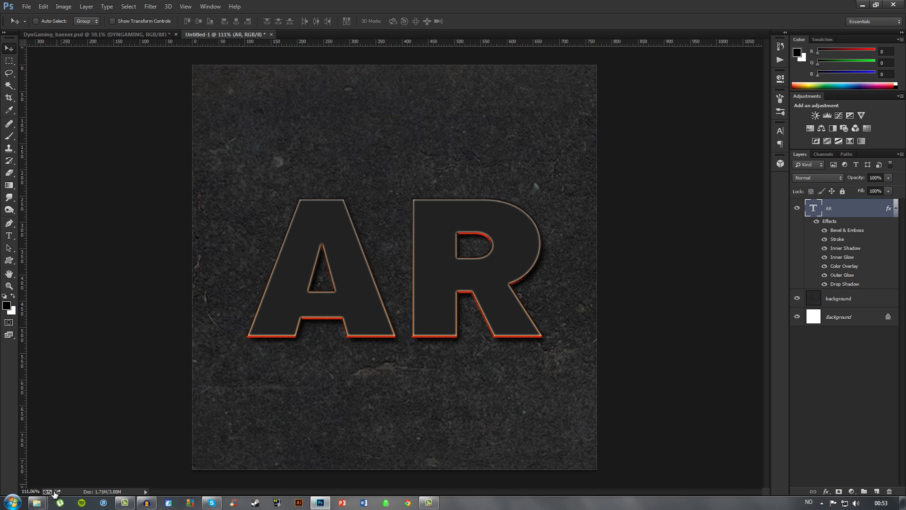
# - Switch to the textures folder in Windows Explorer and open the magma-texture image as a separate Photoshop document
pyautogui.moveTo(41, 505)
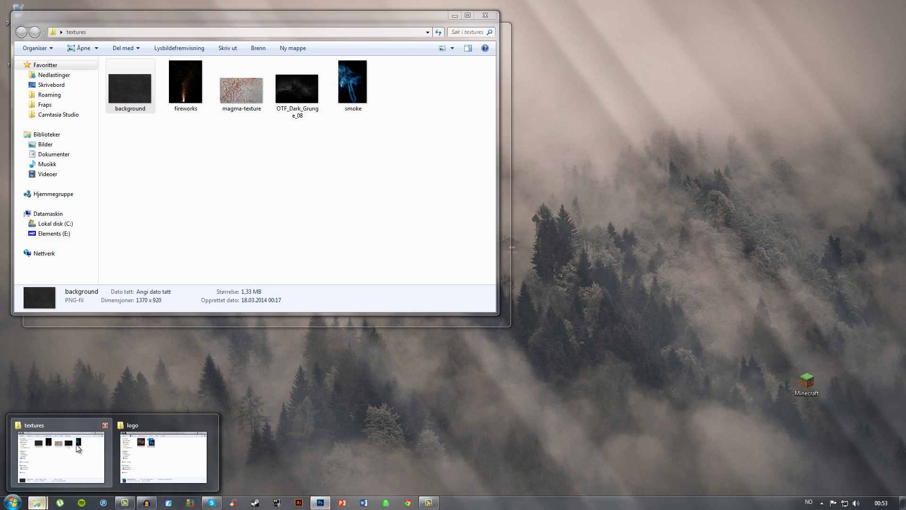
pyautogui.click(71, 453)
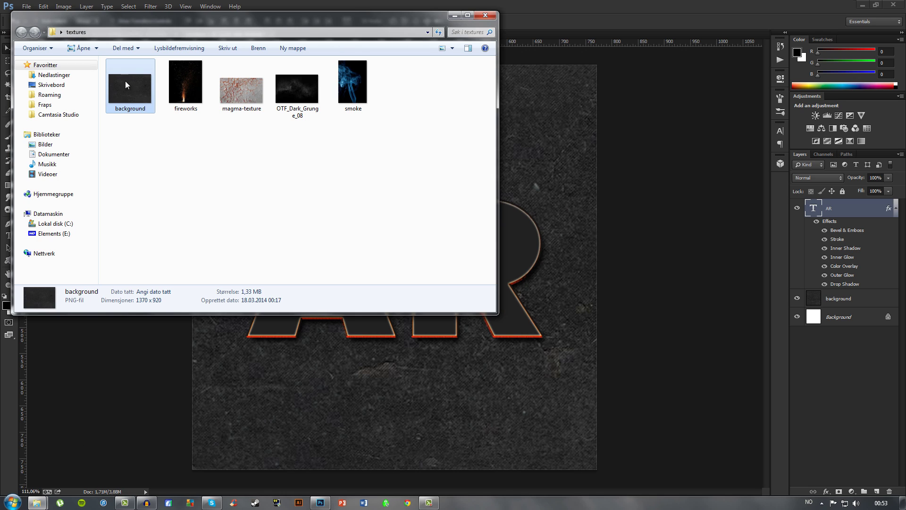
pyautogui.press('Right')
pyautogui.press('Right')
pyautogui.moveTo(281, 152); pyautogui.dragTo(563, 34)
pyautogui.moveTo(563, 34); pyautogui.dragTo(564, 33)
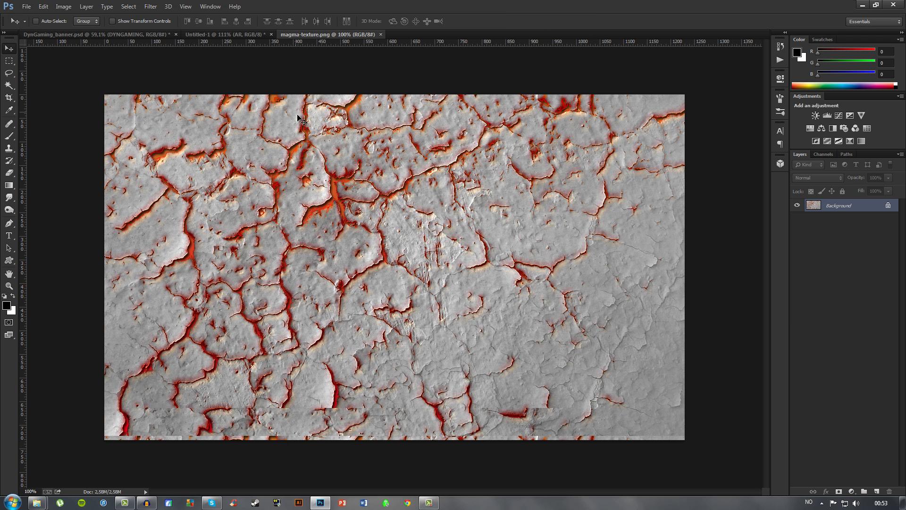
# - Desaturate the magma-texture image
pyautogui.click(227, 35)
pyautogui.click(326, 35)
pyautogui.hotkey('ctrl', 'shift', 'u')
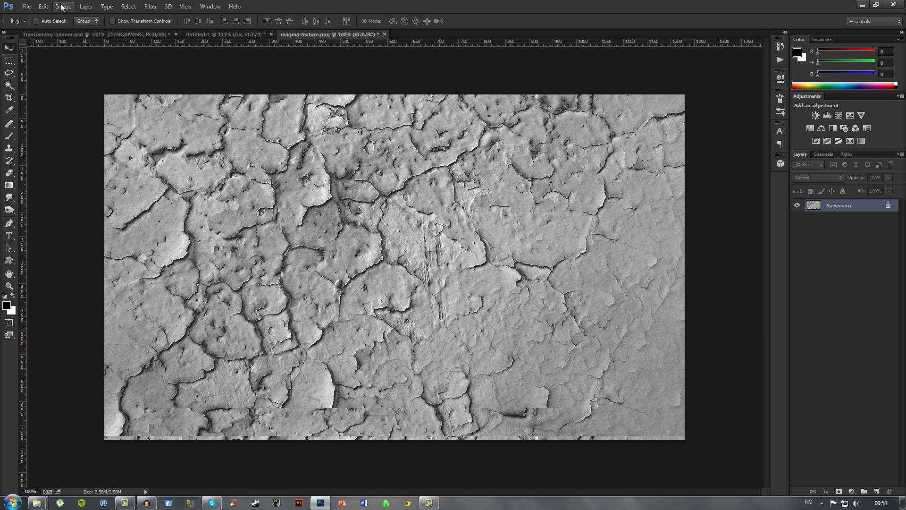
# - Start defining the desaturated image as a pattern, cancel the naming, and close the magma-texture document
pyautogui.click(42, 6)
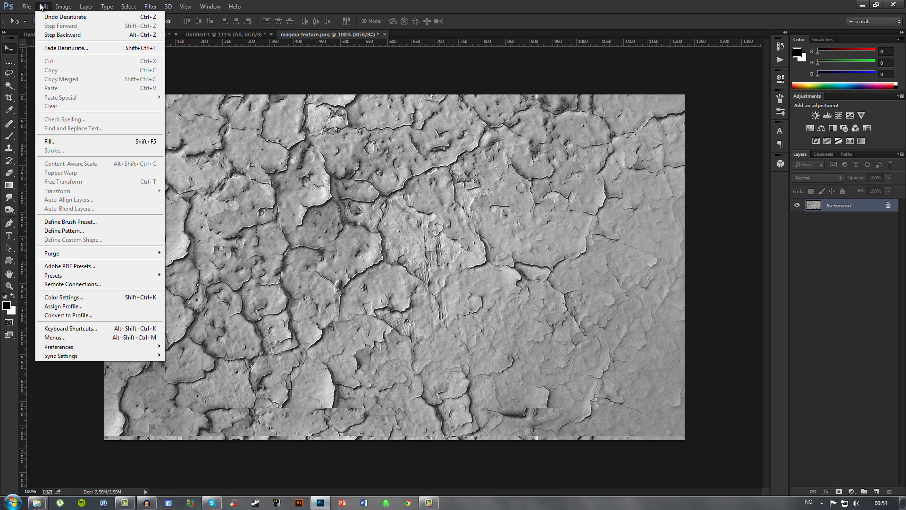
pyautogui.click(68, 231)
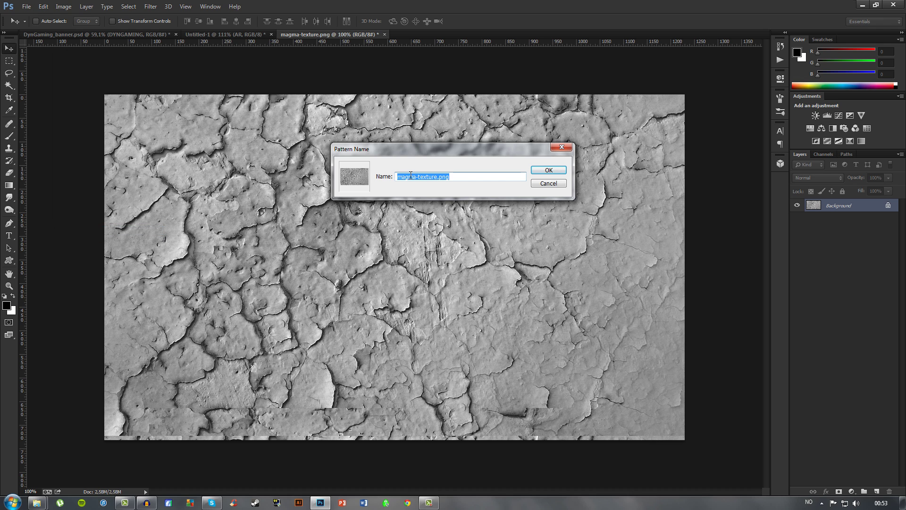
pyautogui.click(552, 185)
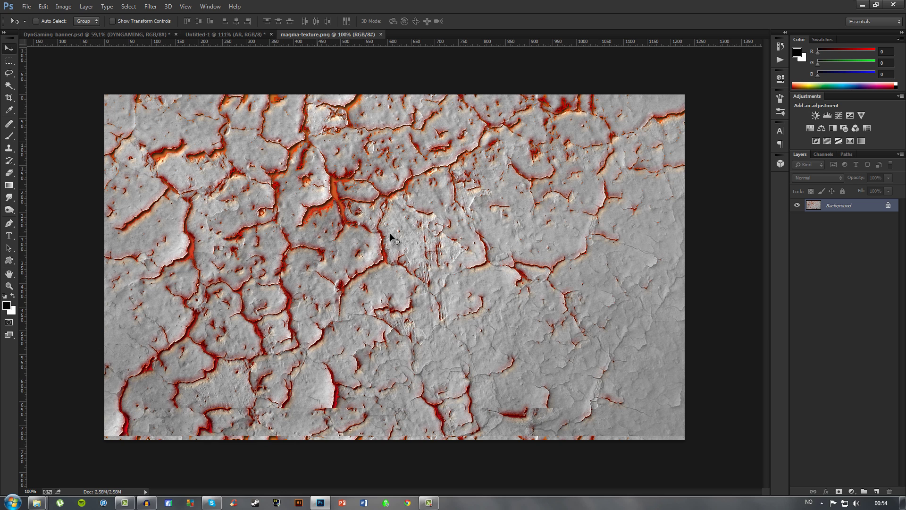
pyautogui.hotkey('ctrl', 'w')
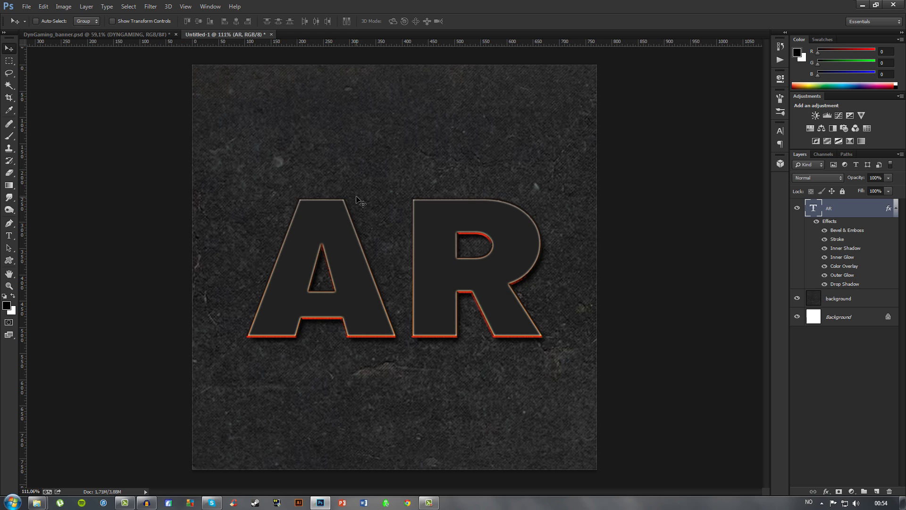
# - Change the AR layer's bevel texture pattern to the grey magma texture
pyautogui.doubleClick(893, 208)
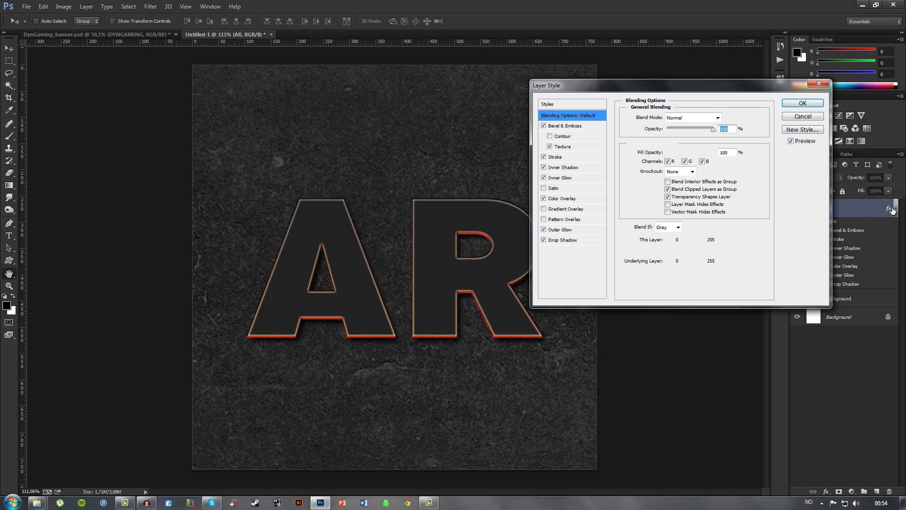
pyautogui.click(563, 147)
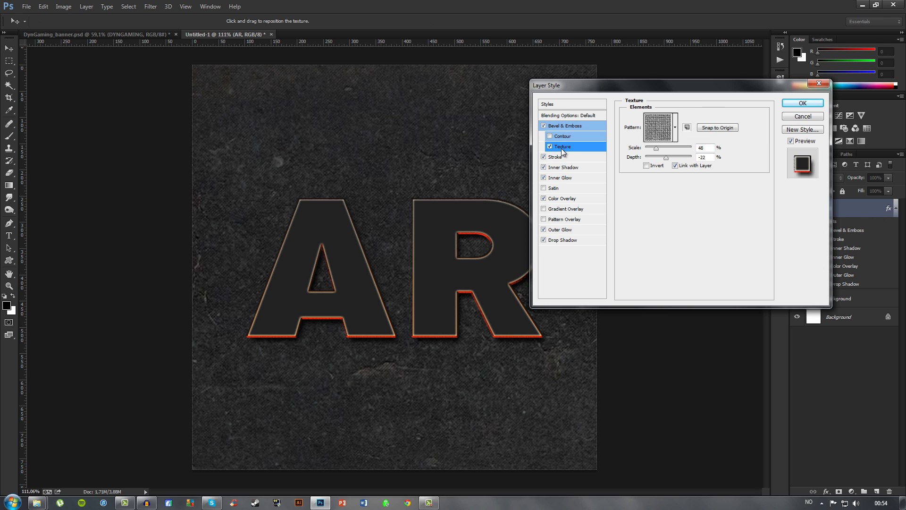
pyautogui.click(676, 128)
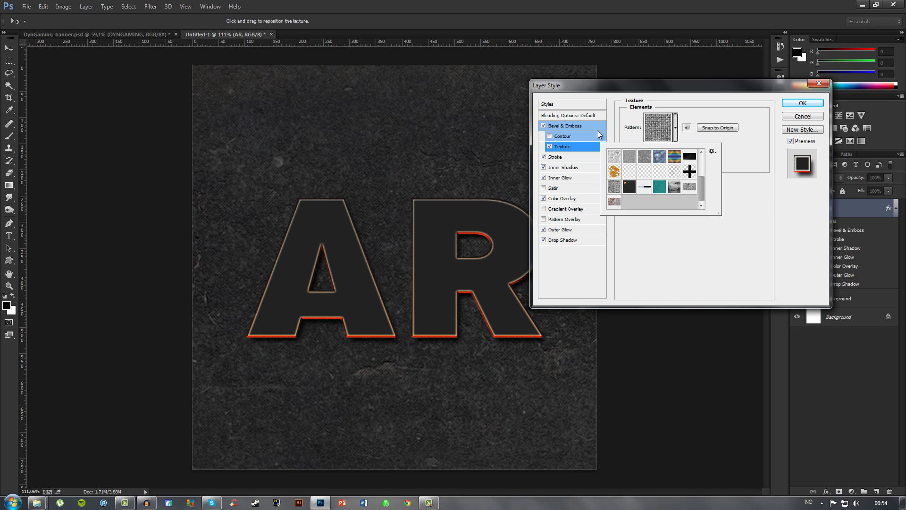
pyautogui.click(691, 188)
pyautogui.click(752, 201)
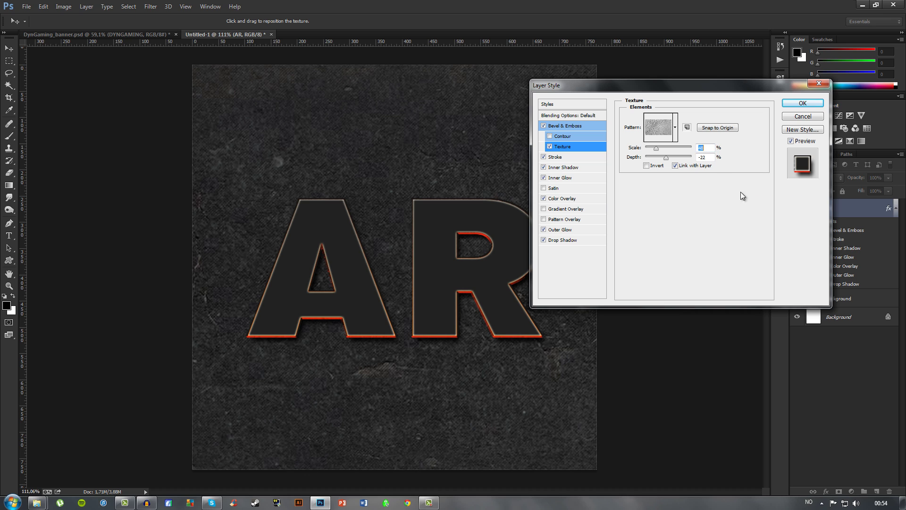
pyautogui.doubleClick(710, 148)
# - Compare the lettering with the bevel texture off and on, leave it enabled, and apply the layer style
pyautogui.click(552, 149)
pyautogui.click(550, 147)
pyautogui.click(549, 146)
pyautogui.click(550, 146)
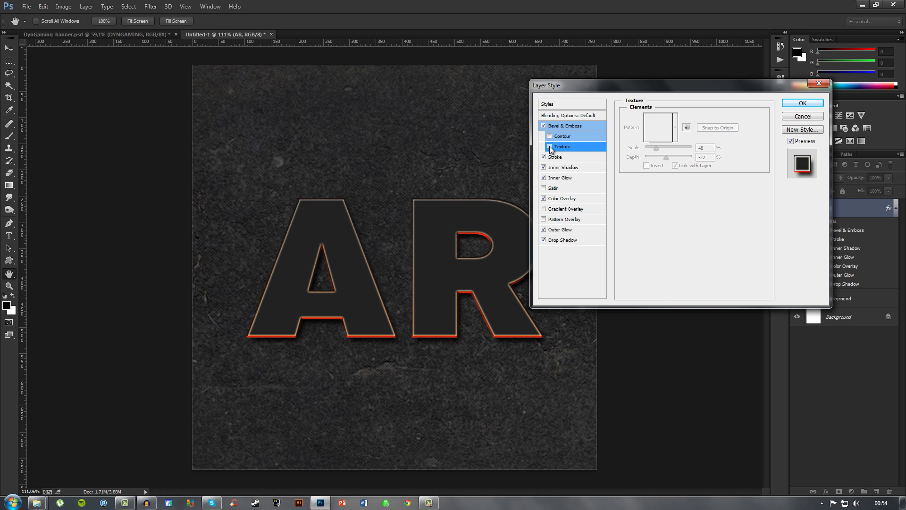
pyautogui.click(550, 146)
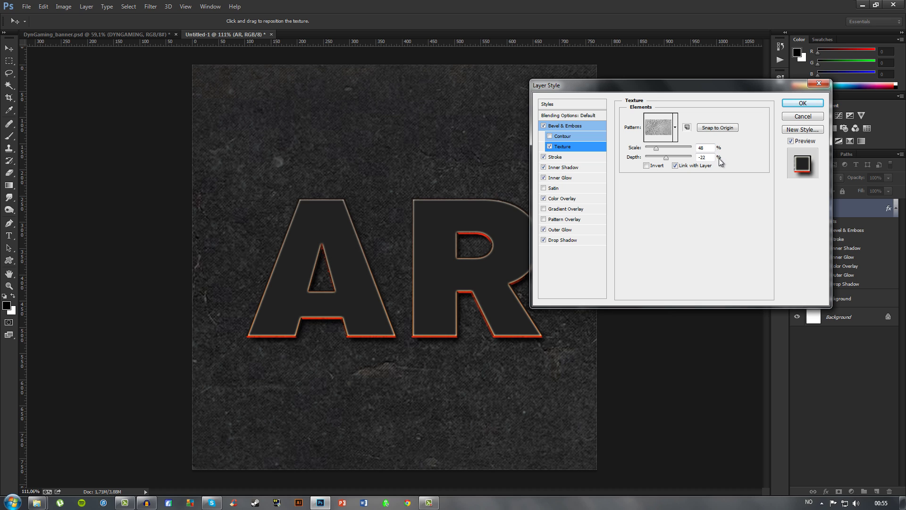
pyautogui.click(802, 103)
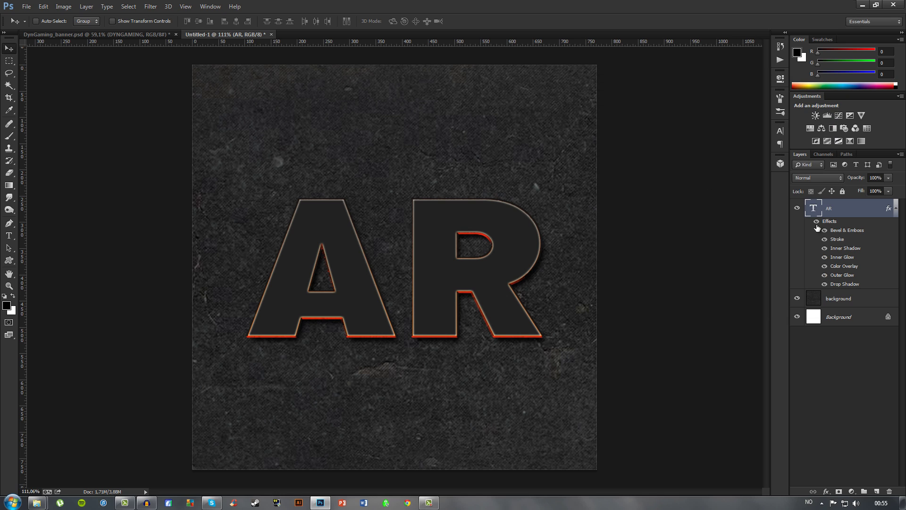
# - Duplicate the AR text layer and clear the layer style from the copy
pyautogui.click(896, 208)
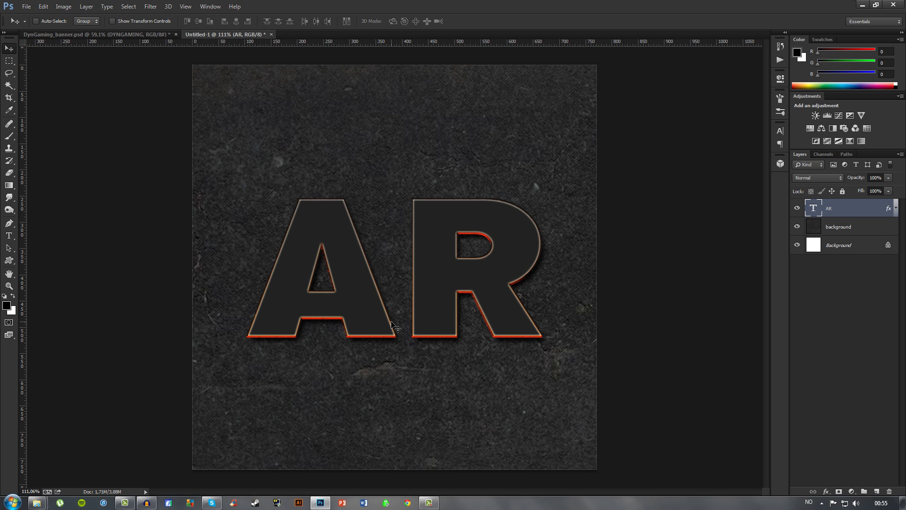
pyautogui.hotkey('ctrl', 'j')
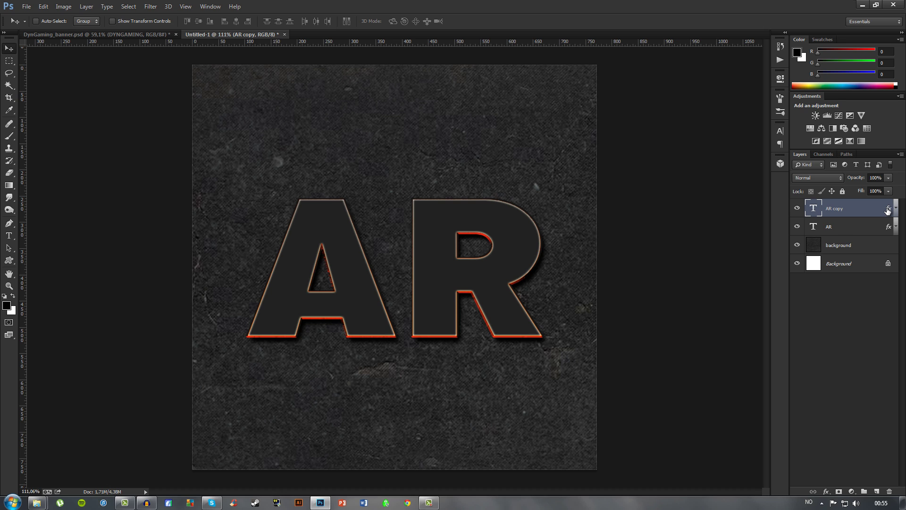
pyautogui.rightClick(868, 212)
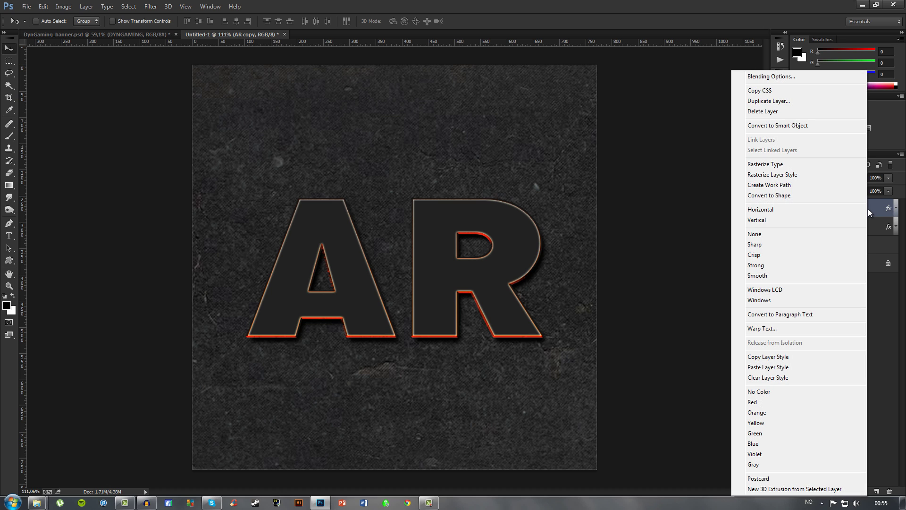
pyautogui.click(761, 378)
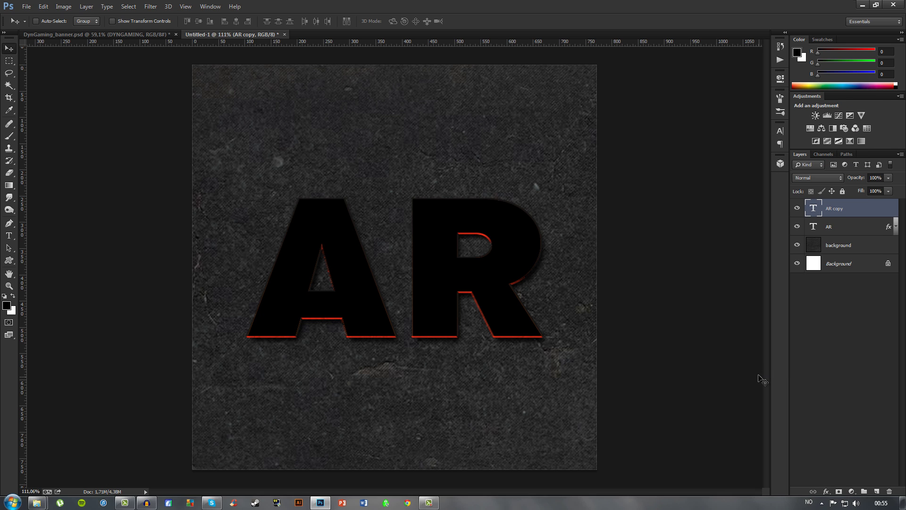
# - Set the AR copy layer's fill opacity to 0% while the original AR layer is hidden, and show the original again
pyautogui.click(797, 227)
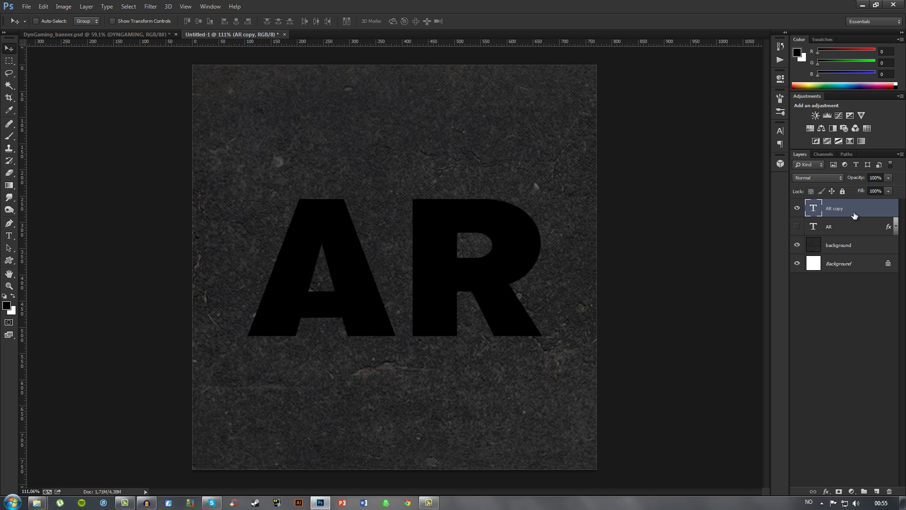
pyautogui.doubleClick(872, 209)
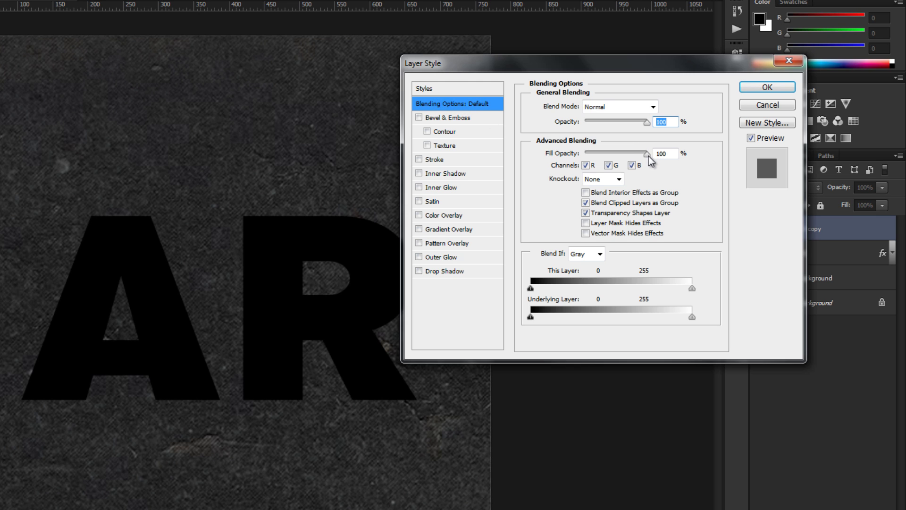
pyautogui.moveTo(648, 157); pyautogui.dragTo(486, 153)
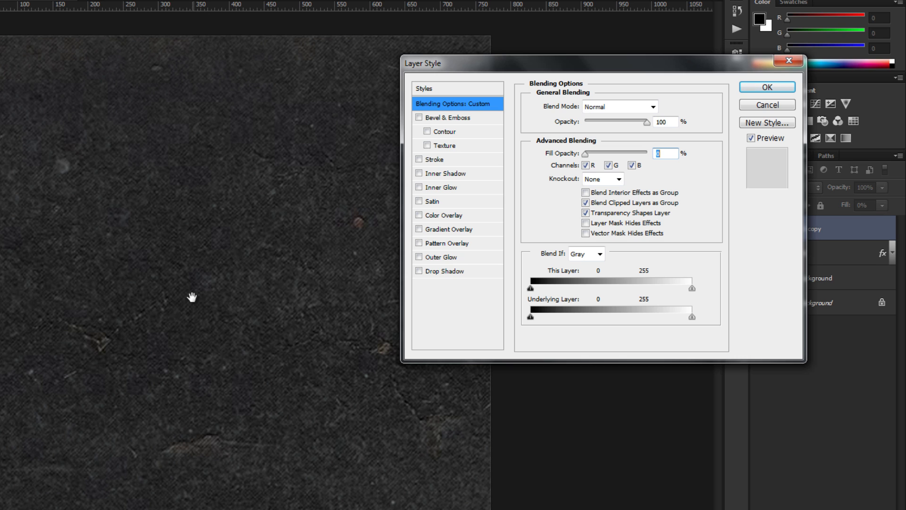
pyautogui.click(783, 91)
pyautogui.click(759, 253)
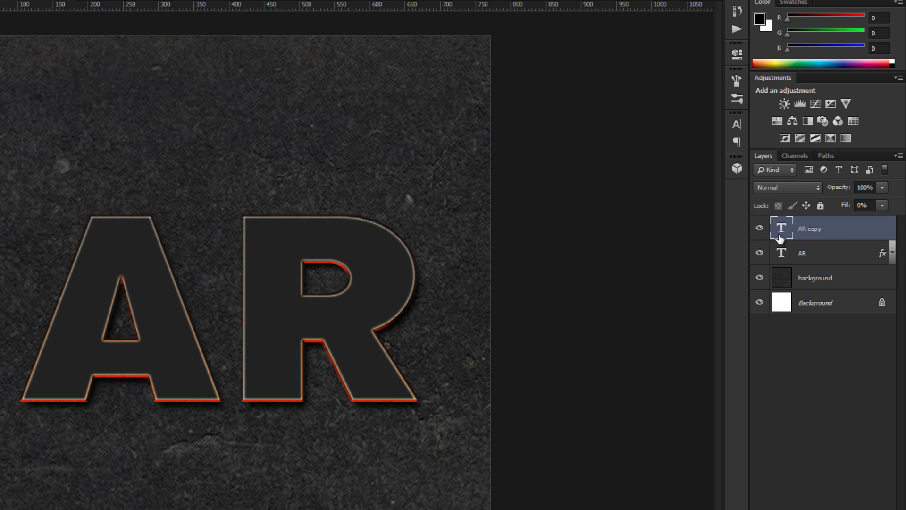
# - Add an inner shadow to the AR copy layer with Color Dodge blend mode and 100% opacity
pyautogui.doubleClick(843, 231)
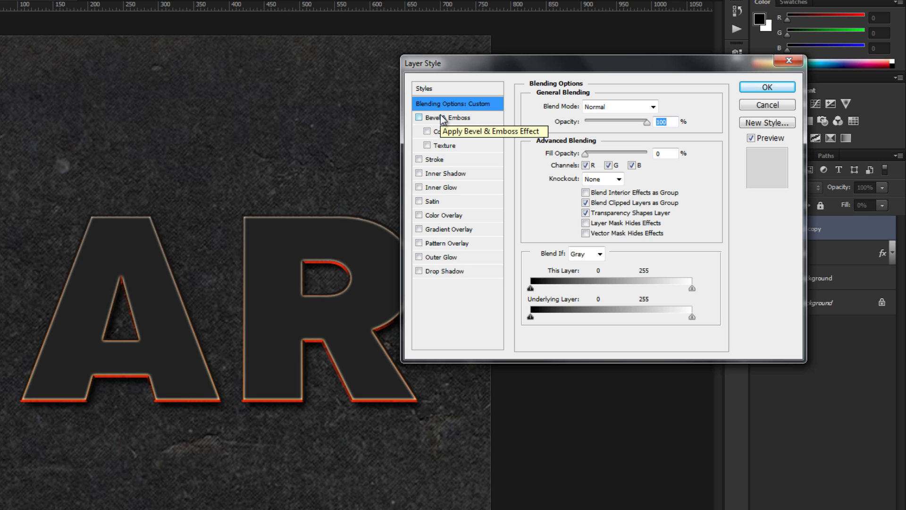
pyautogui.click(444, 173)
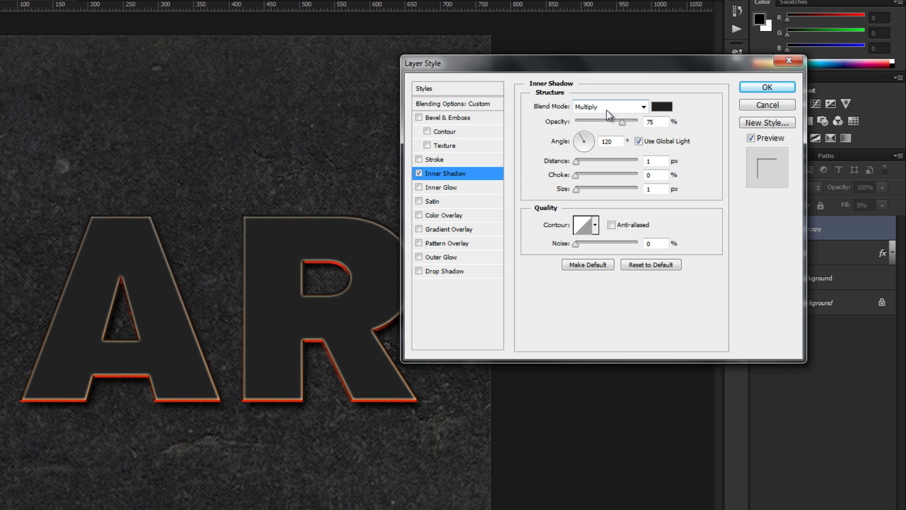
pyautogui.click(607, 110)
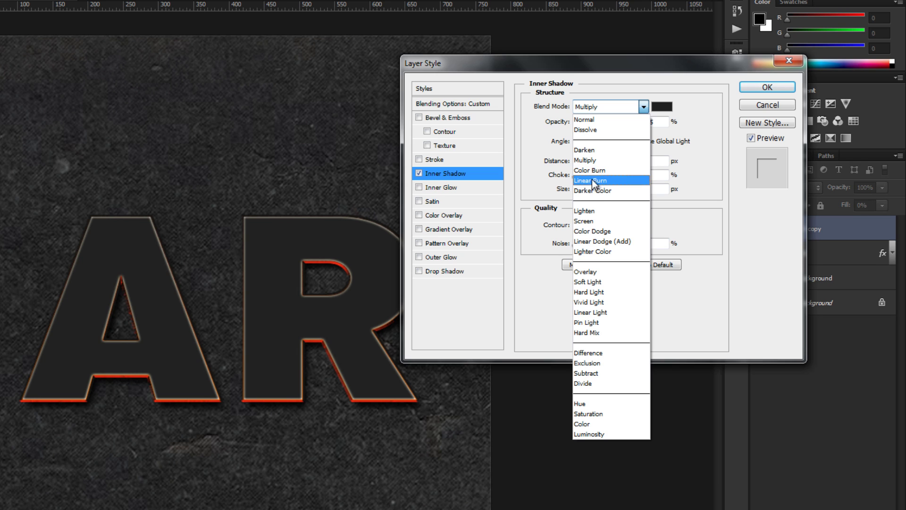
pyautogui.click(593, 231)
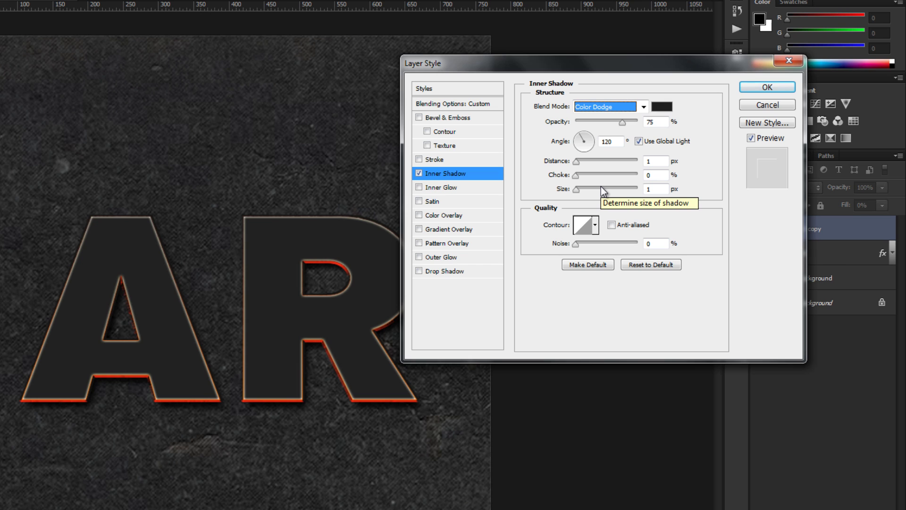
pyautogui.moveTo(624, 122); pyautogui.dragTo(661, 125)
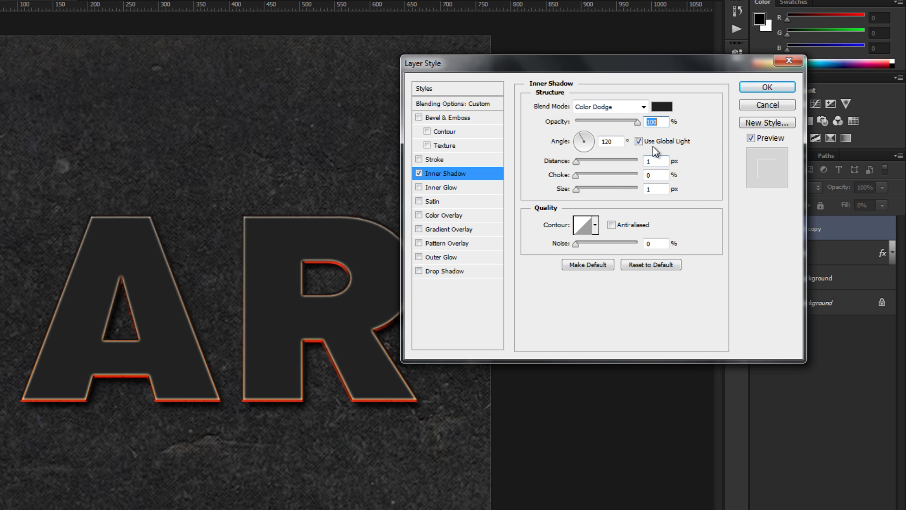
# - Disable global light for the inner shadow and set its angle to -90°, distance to 17 px and size to 26 px
pyautogui.click(654, 141)
pyautogui.moveTo(584, 144); pyautogui.dragTo(585, 169)
pyautogui.press('Tab')
pyautogui.write('17')
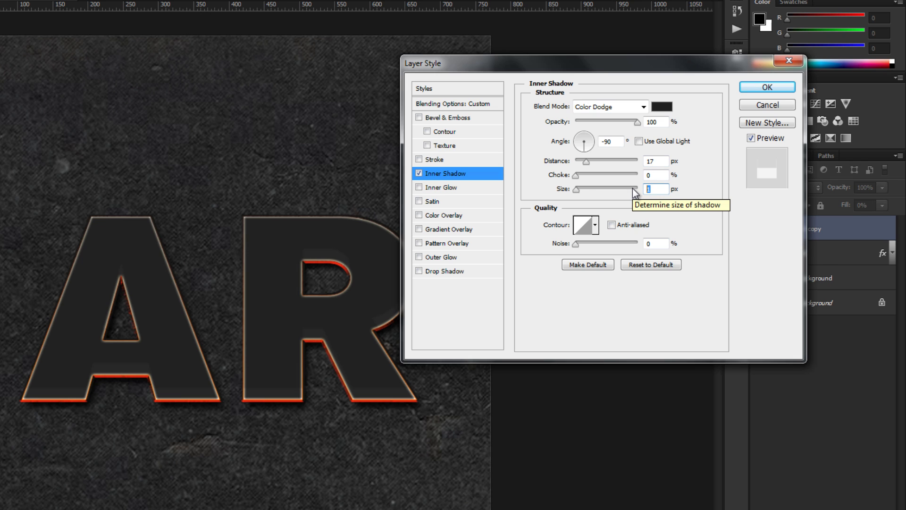
pyautogui.write('26')
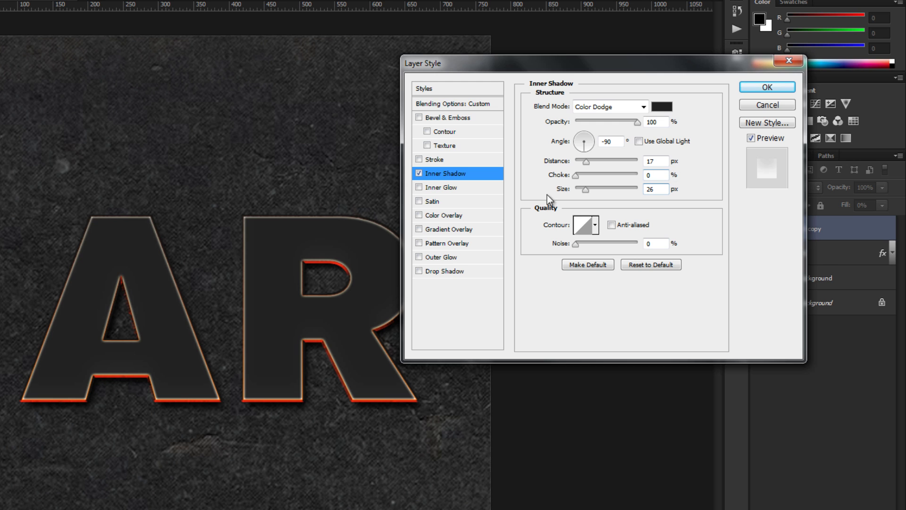
# - Toggle the inner shadow off and on to examine its effect on the letters
pyautogui.click(421, 174)
pyautogui.click(422, 173)
pyautogui.click(422, 174)
pyautogui.click(422, 174)
pyautogui.click(422, 174)
pyautogui.click(422, 174)
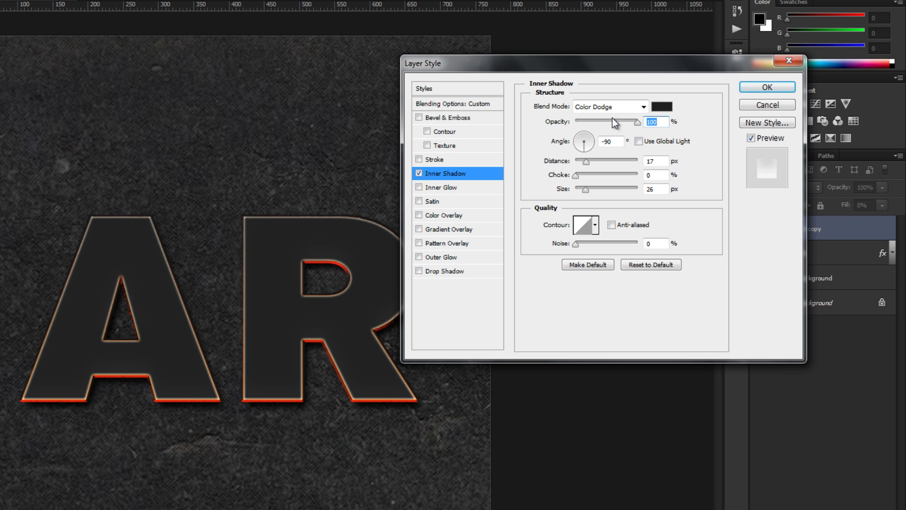
# - Set the inner shadow's colour to #f28627
pyautogui.click(662, 108)
pyautogui.doubleClick(519, 265)
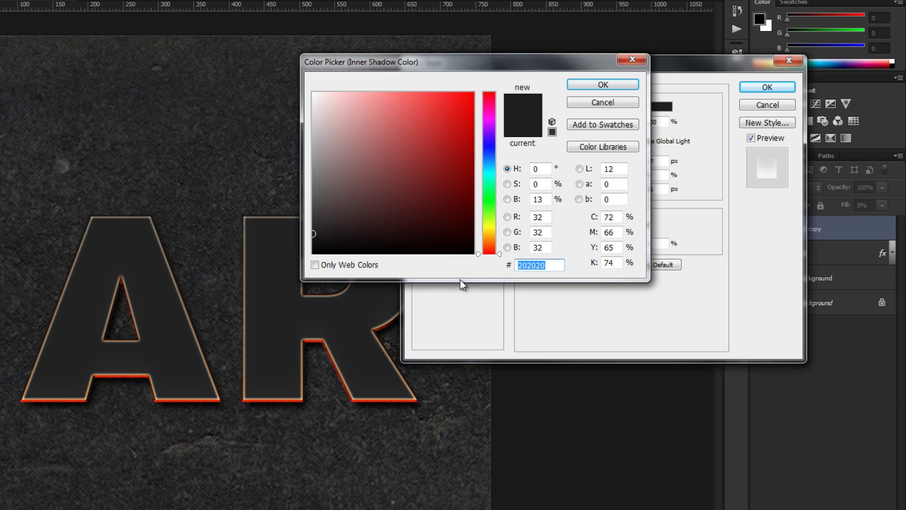
pyautogui.write('f2')
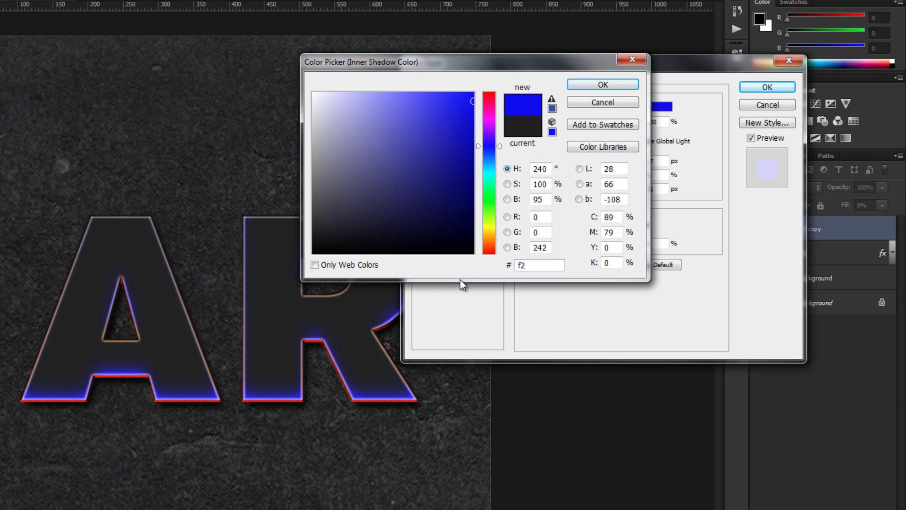
pyautogui.write('8627')
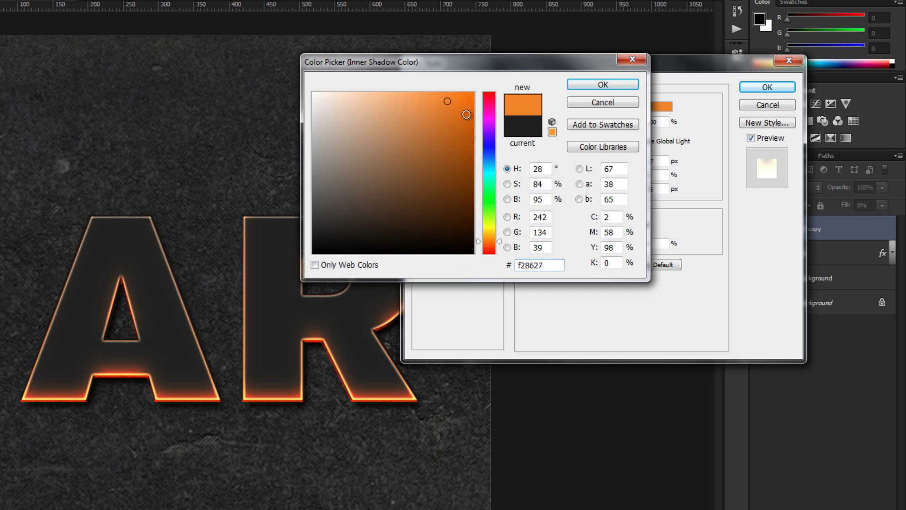
pyautogui.click(609, 86)
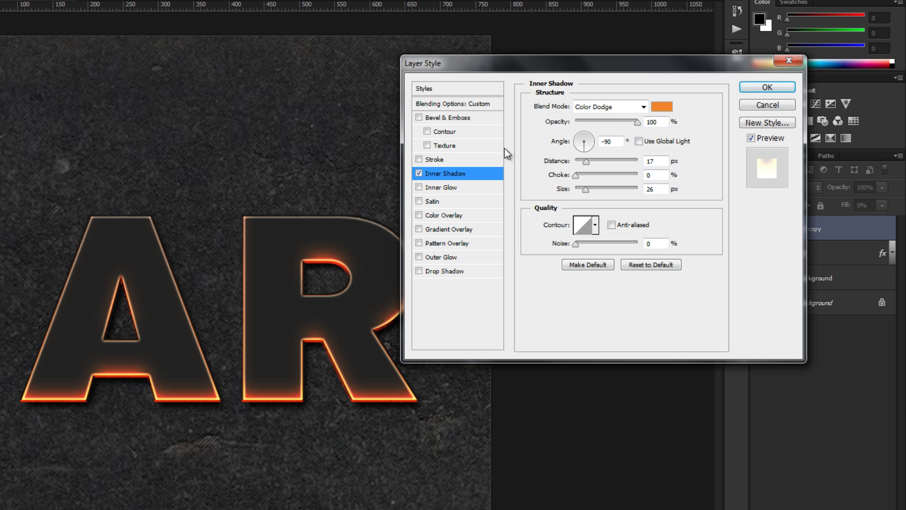
# - Compare the letters with the orange inner shadow off and on, and enable anti-aliasing for its contour
pyautogui.click(418, 173)
pyautogui.click(418, 173)
pyautogui.click(419, 173)
pyautogui.click(419, 173)
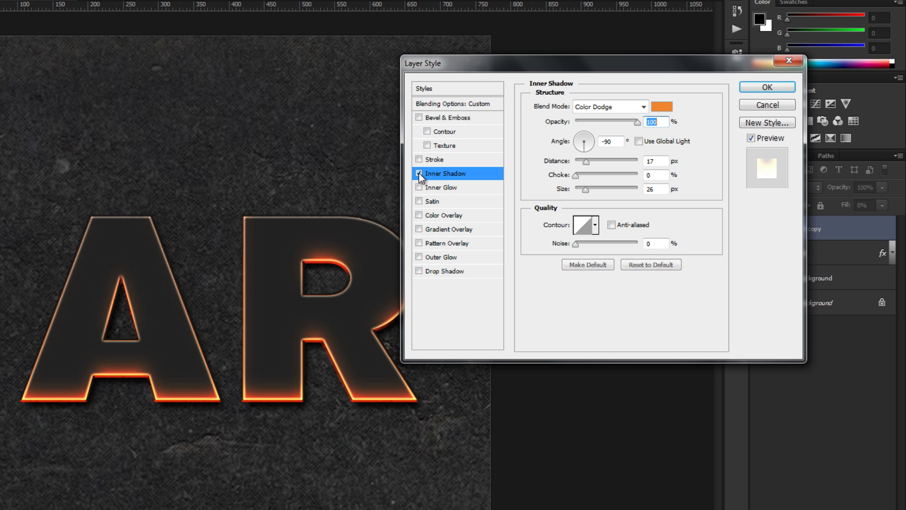
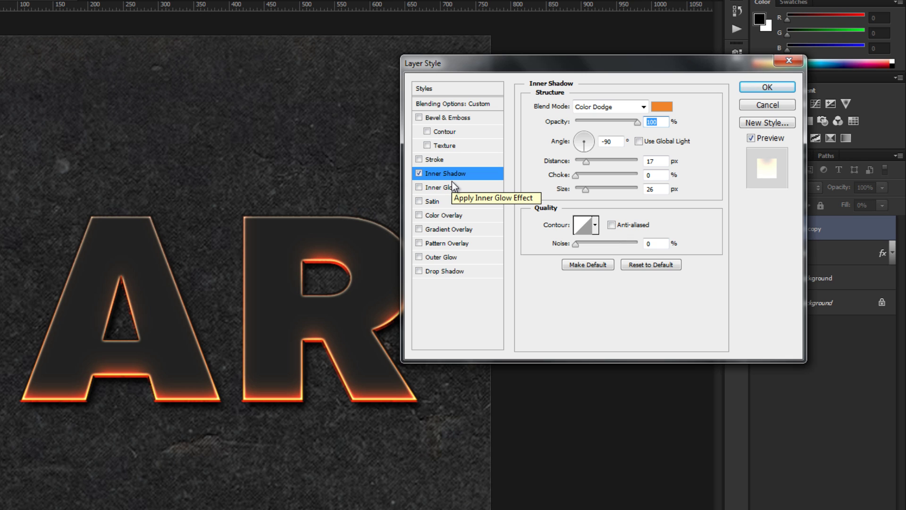
pyautogui.click(611, 225)
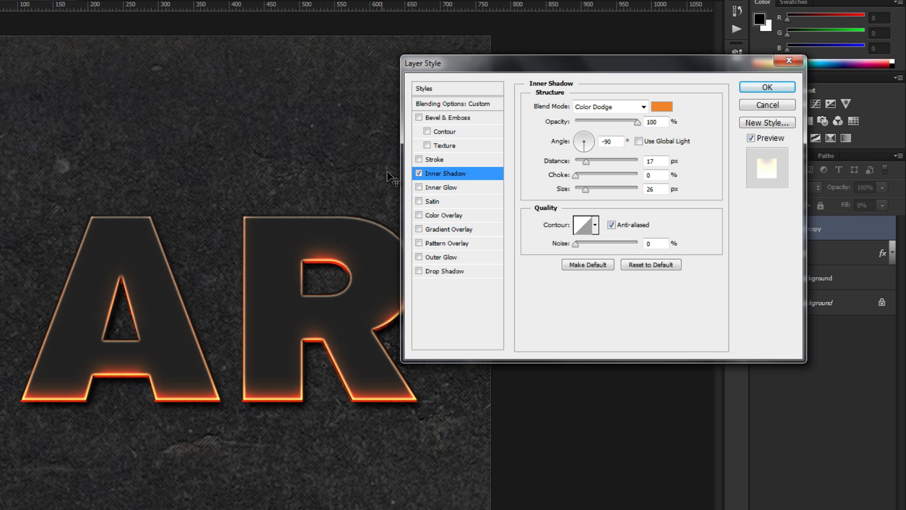
# - Enable the Inner Glow effect with Overlay blend mode and 24% opacity
pyautogui.click(438, 187)
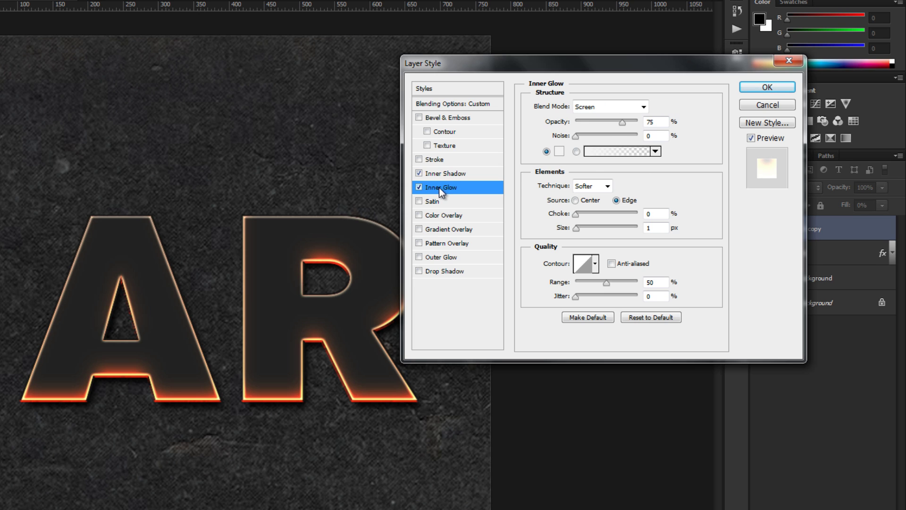
pyautogui.click(600, 106)
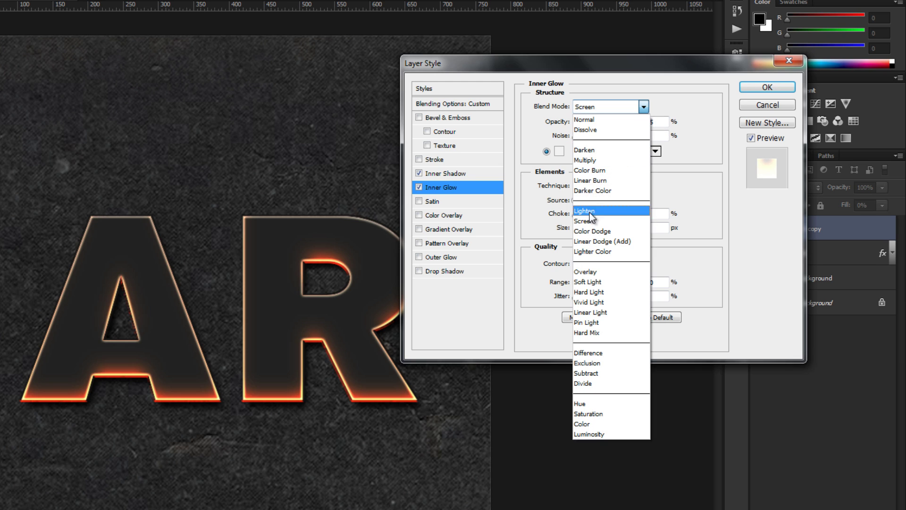
pyautogui.click(585, 273)
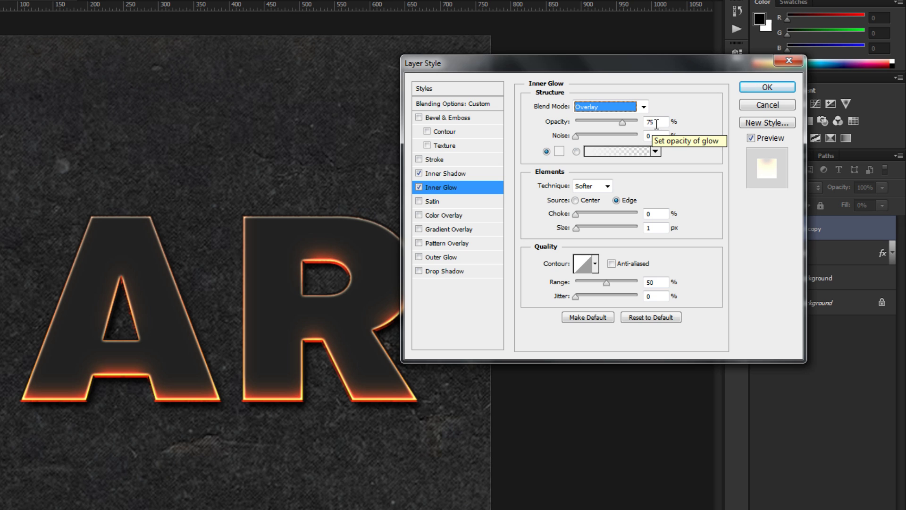
pyautogui.click(623, 123)
pyautogui.write('24')
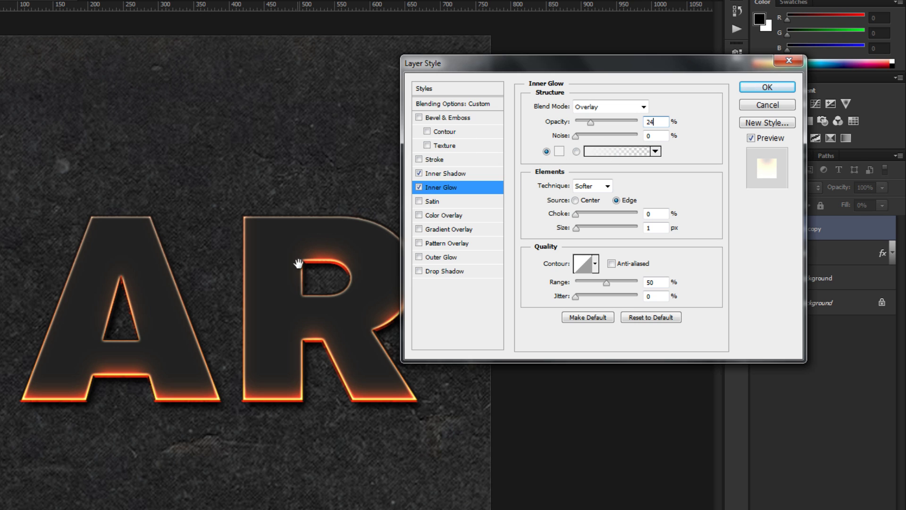
# - Set the inner glow's colour to #fcfcfc
pyautogui.click(560, 153)
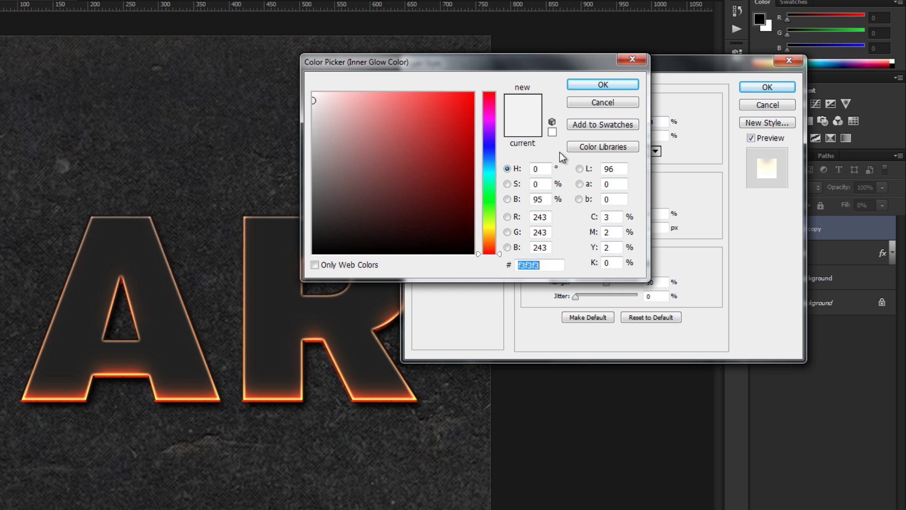
pyautogui.moveTo(548, 266); pyautogui.dragTo(494, 268)
pyautogui.write('fcfcfc')
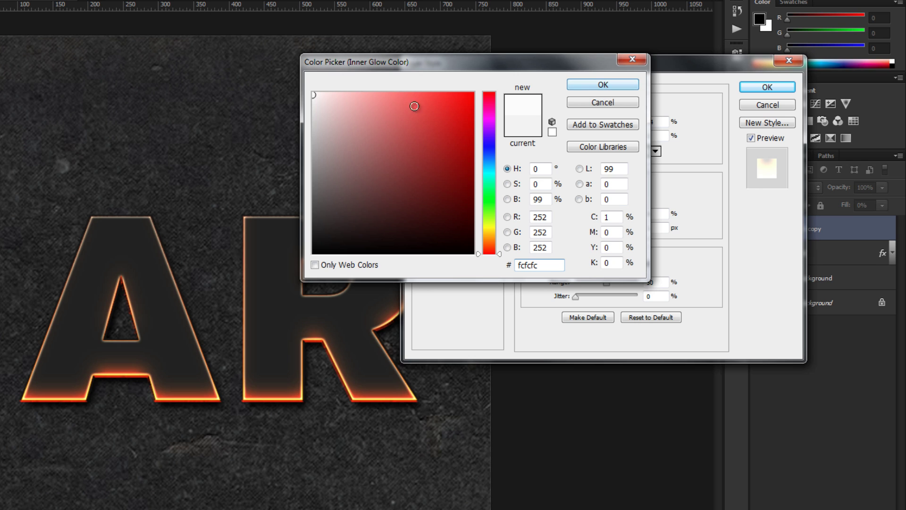
pyautogui.click(593, 86)
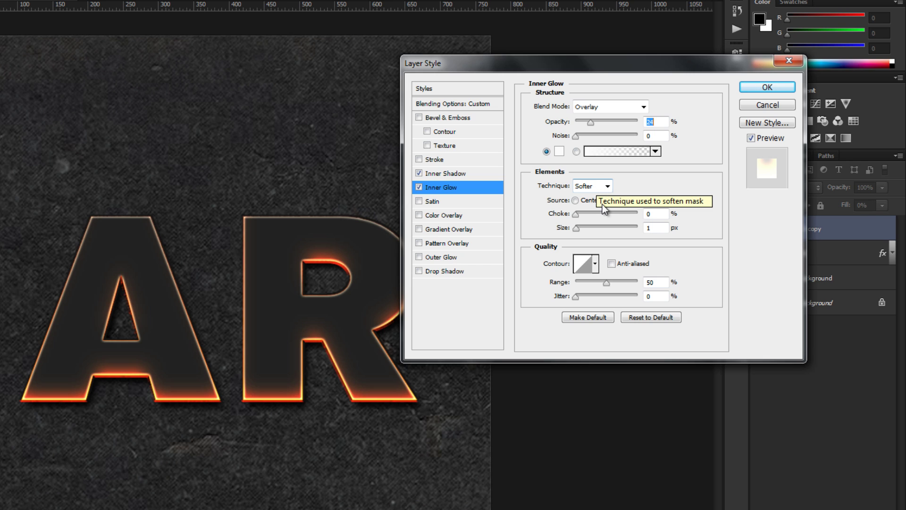
# - Set the inner glow's source to Center and its size to 31 px, and compare the letters with it off and on
pyautogui.click(587, 201)
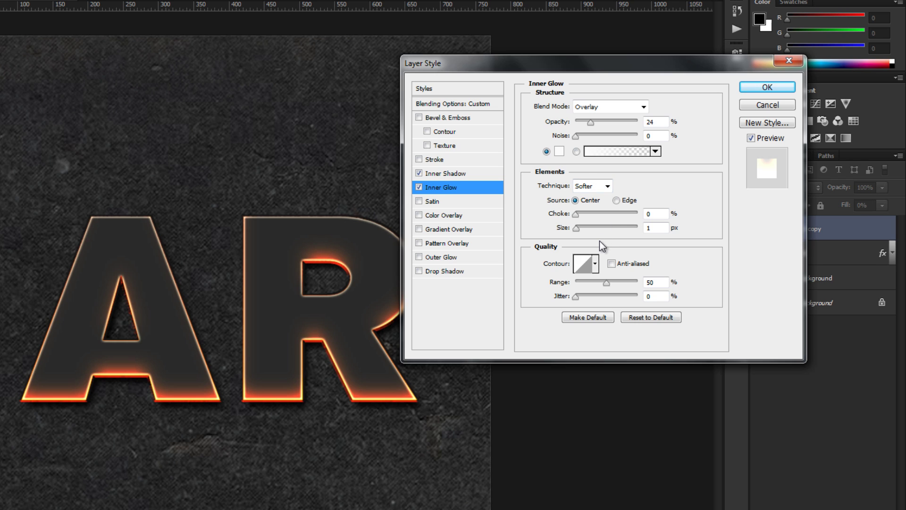
pyautogui.moveTo(661, 227); pyautogui.dragTo(634, 227)
pyautogui.write('31')
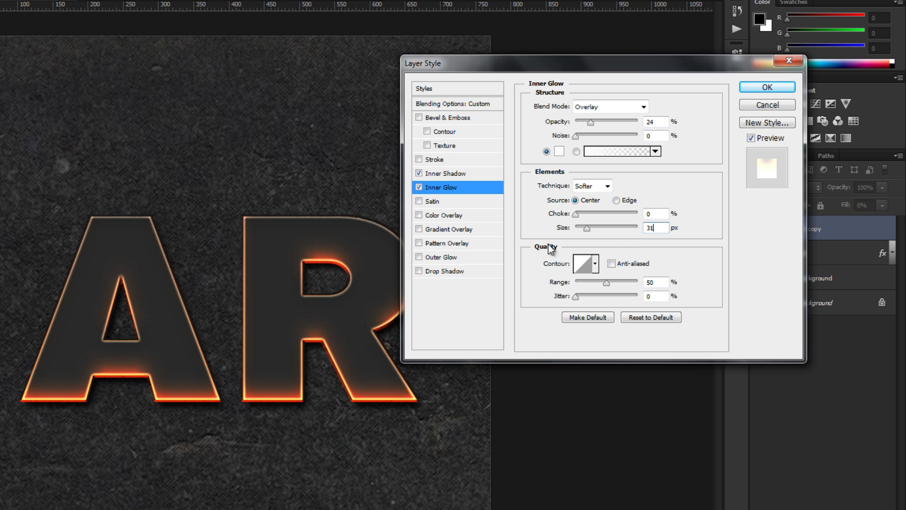
pyautogui.click(422, 186)
pyautogui.click(419, 187)
# - Enable Bevel & Emboss on the text copy and set the bevel size to 30 px
pyautogui.click(438, 117)
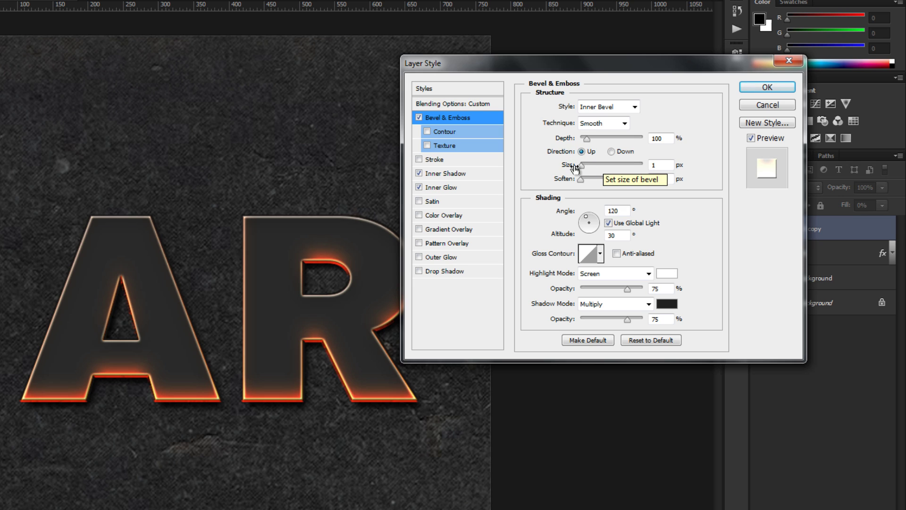
pyautogui.moveTo(665, 167); pyautogui.dragTo(608, 169)
pyautogui.write('30')
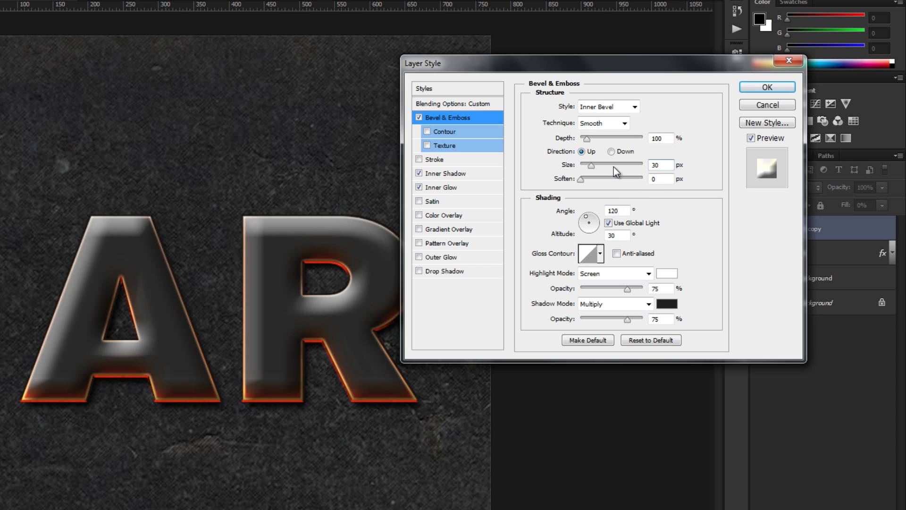
# - Turn off global light for the bevel, set its altitude to 39°, and enable anti-aliasing for the gloss contour
pyautogui.click(620, 222)
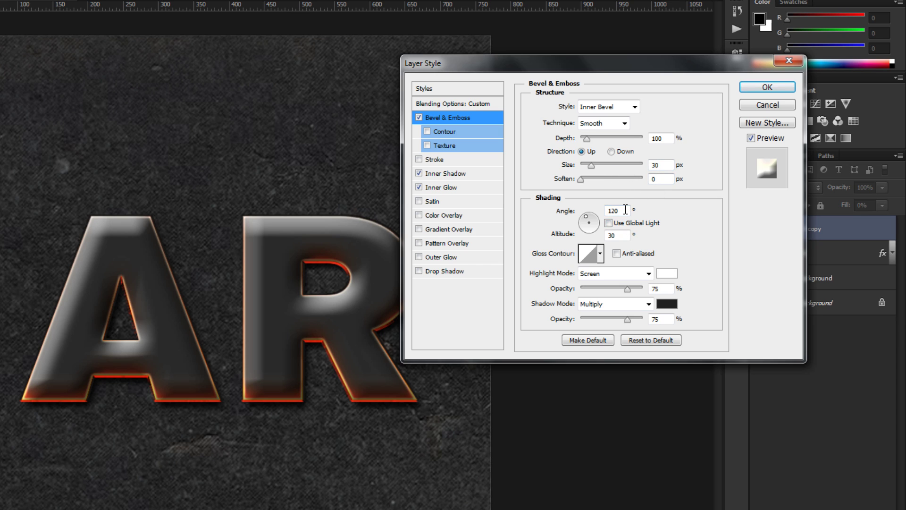
pyautogui.click(621, 235)
pyautogui.press('BackSpace')
pyautogui.write('9')
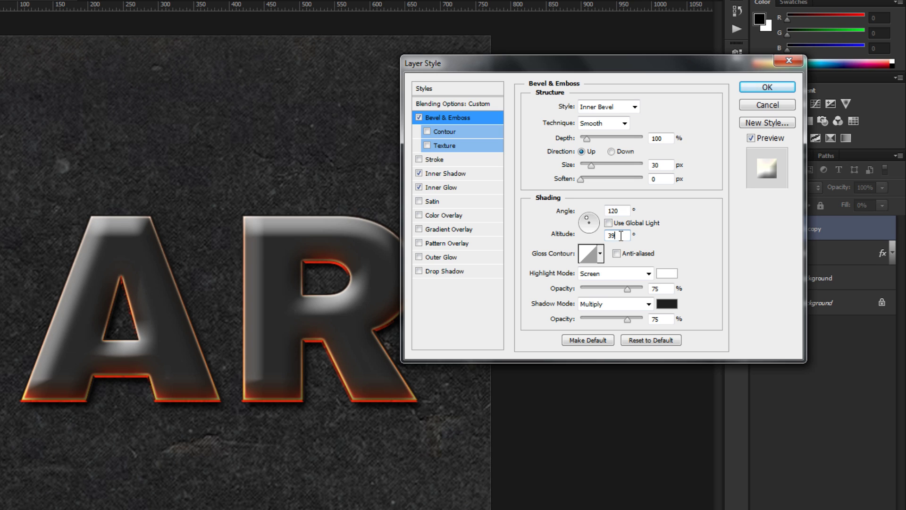
pyautogui.click(632, 258)
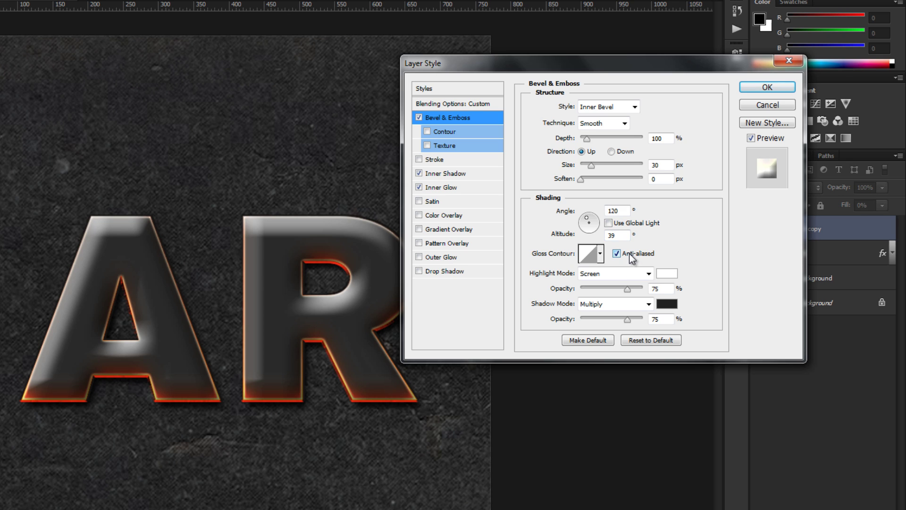
# - Set the bevel's highlight mode to Saturation with 100% opacity
pyautogui.click(644, 272)
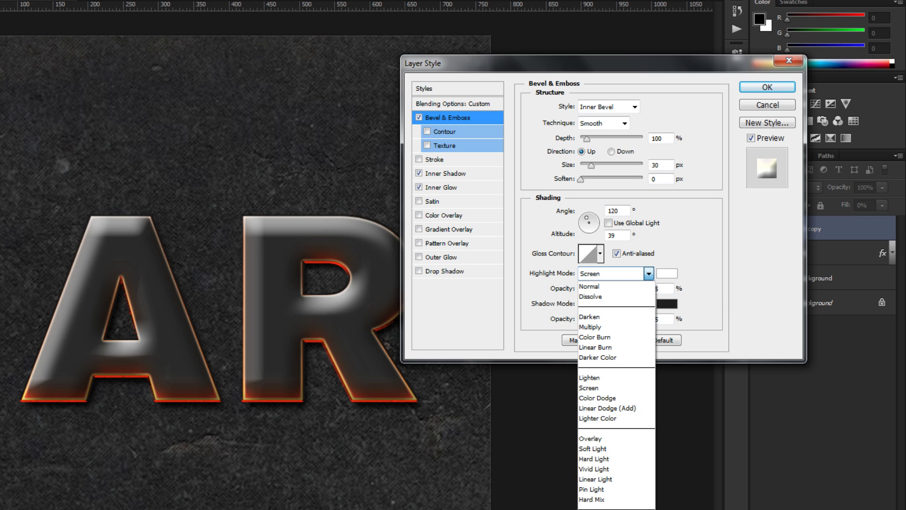
pyautogui.click(595, 509)
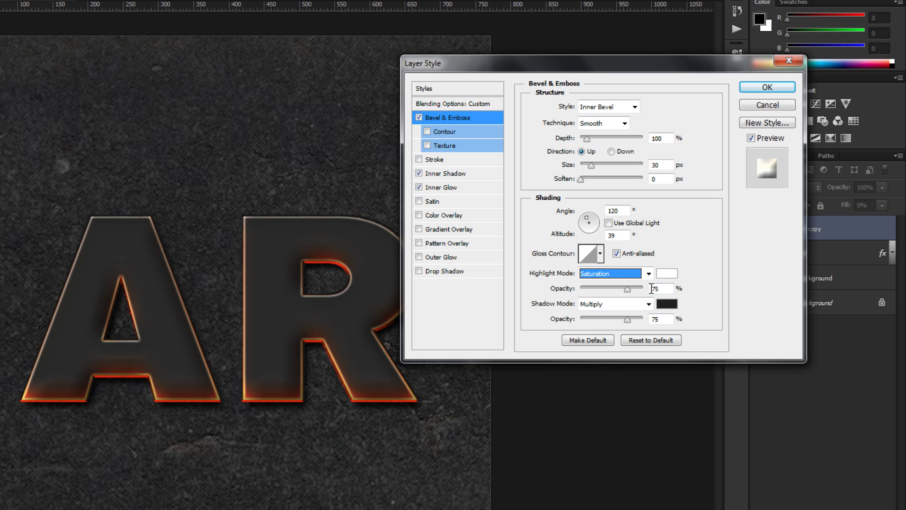
pyautogui.moveTo(628, 288); pyautogui.dragTo(688, 292)
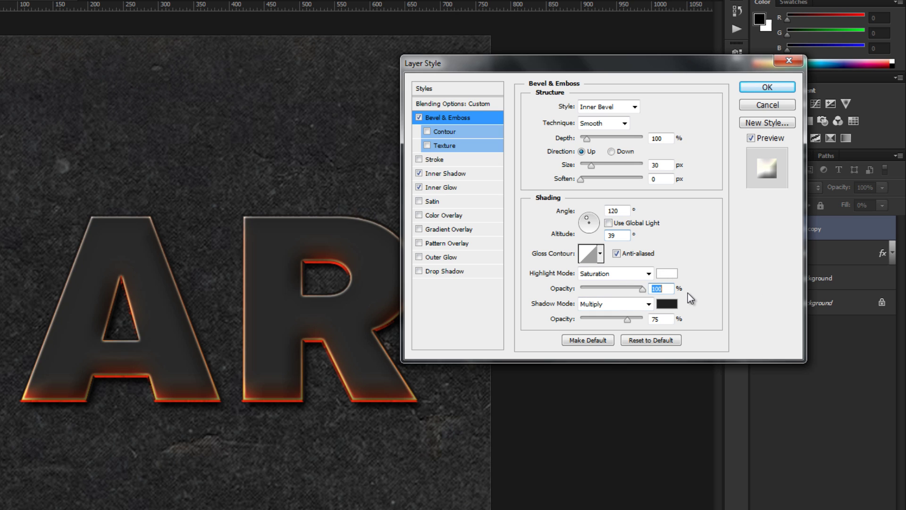
# - Set both the highlight and shadow colours of the bevel to black (#000000)
pyautogui.click(667, 273)
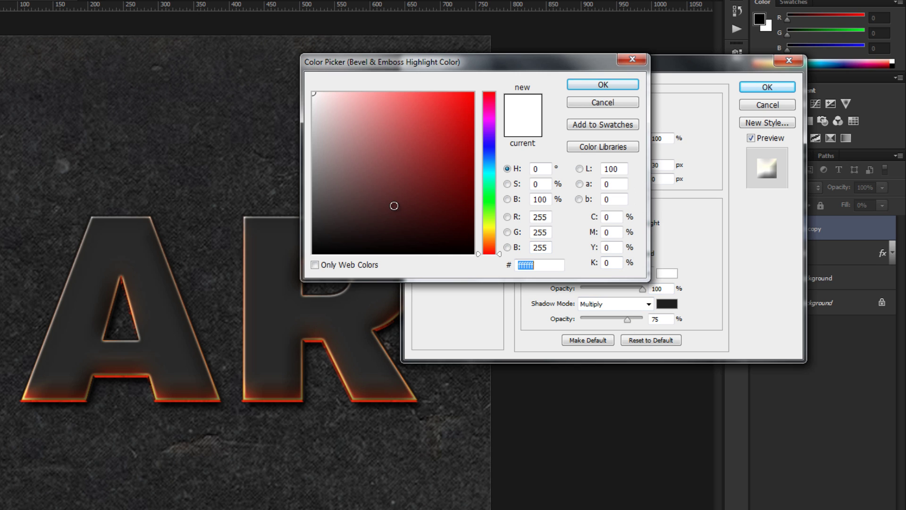
pyautogui.moveTo(344, 223); pyautogui.dragTo(308, 265)
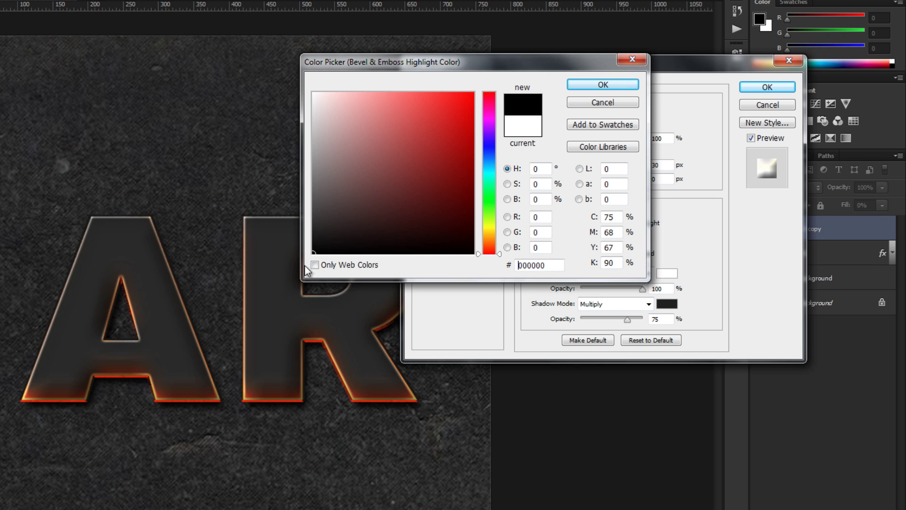
pyautogui.click(604, 88)
pyautogui.click(666, 304)
pyautogui.moveTo(386, 230); pyautogui.dragTo(304, 272)
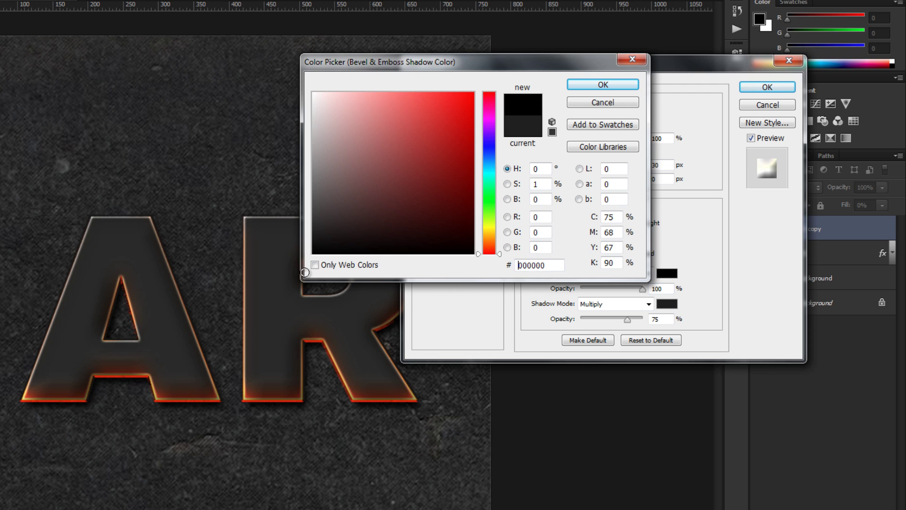
pyautogui.click(603, 85)
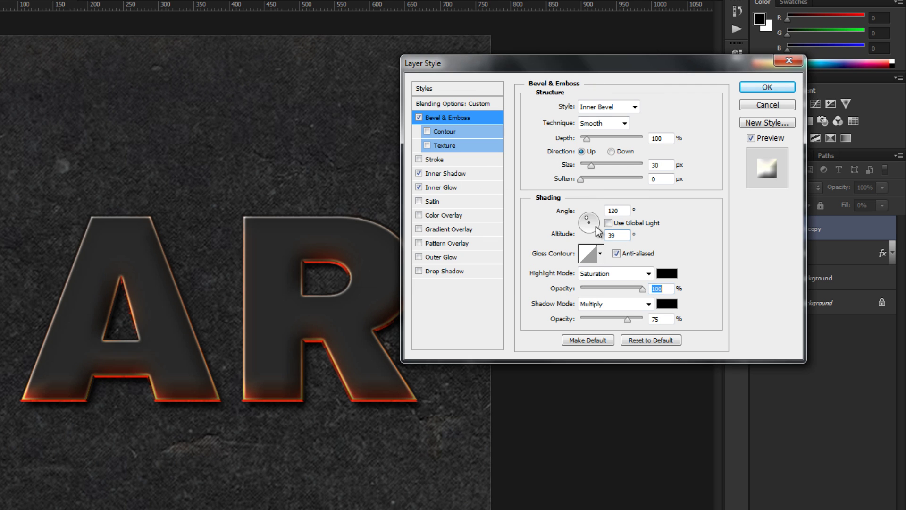
# - Set the bevel's shadow mode to Overlay with 57% opacity
pyautogui.click(597, 308)
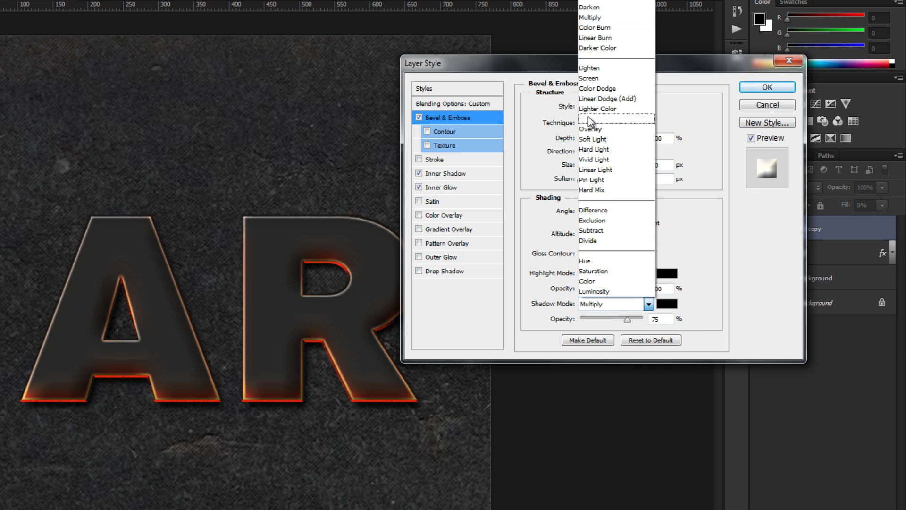
pyautogui.click(589, 135)
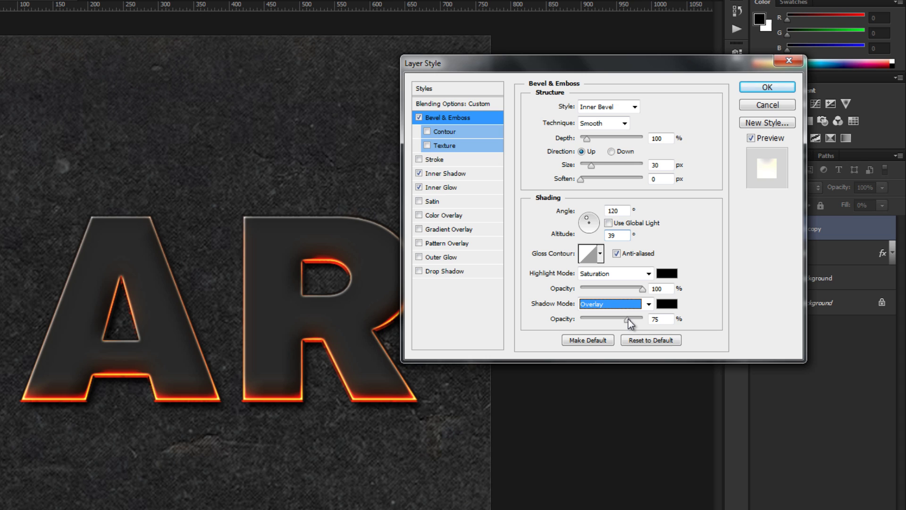
pyautogui.moveTo(662, 319); pyautogui.dragTo(604, 311)
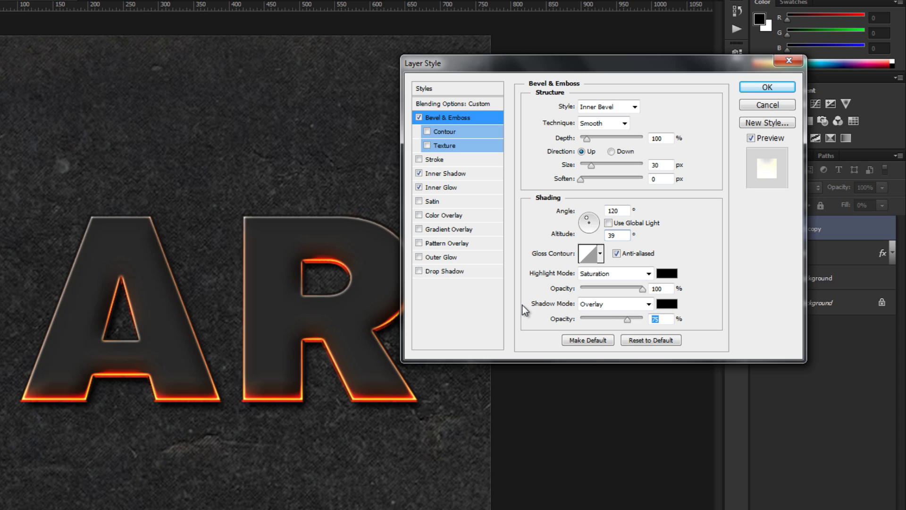
pyautogui.write('57')
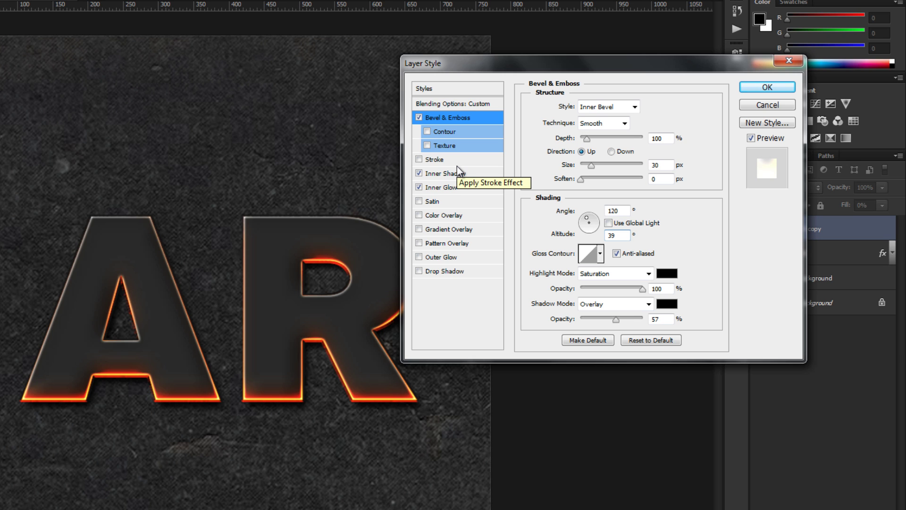
# - Enable Pattern Overlay and choose the magma-texture w/color pattern
pyautogui.click(442, 243)
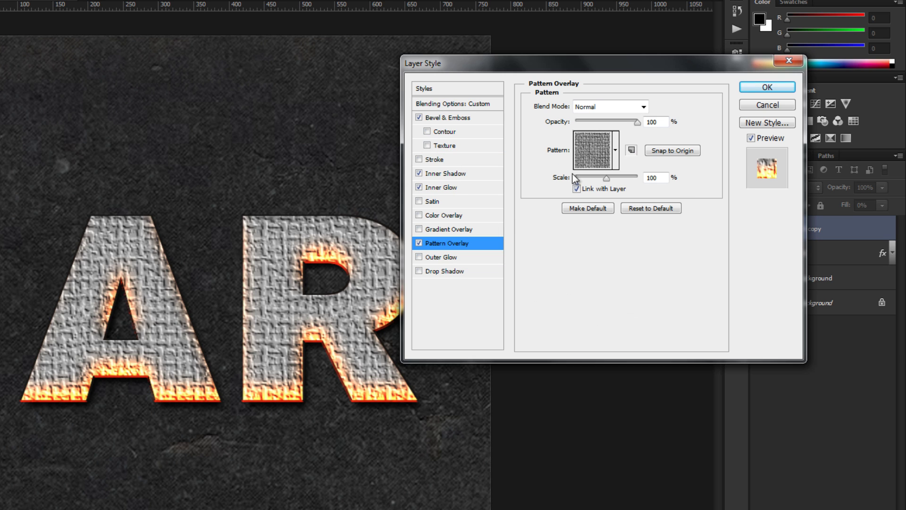
pyautogui.click(616, 150)
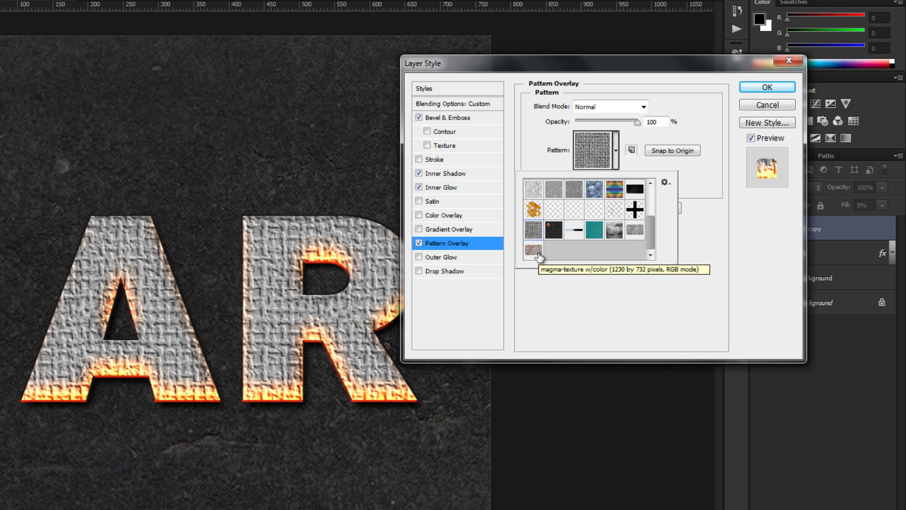
pyautogui.click(534, 250)
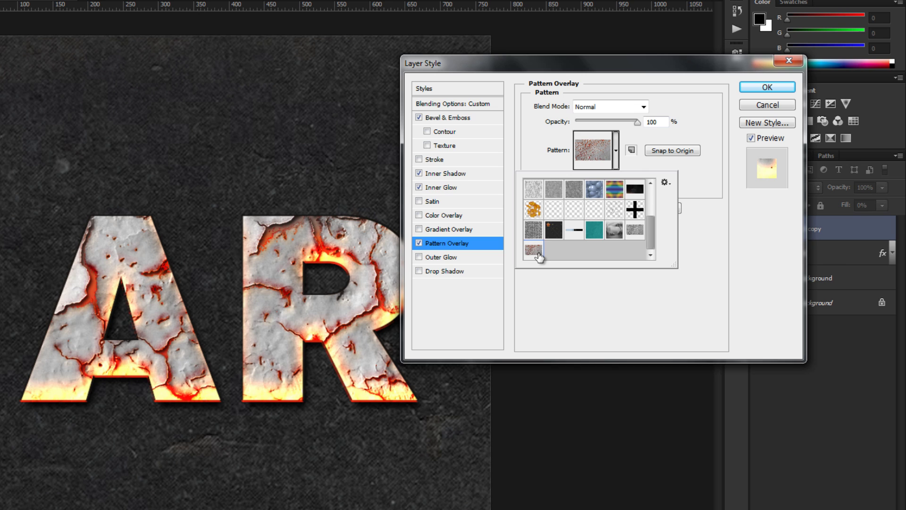
pyautogui.click(551, 314)
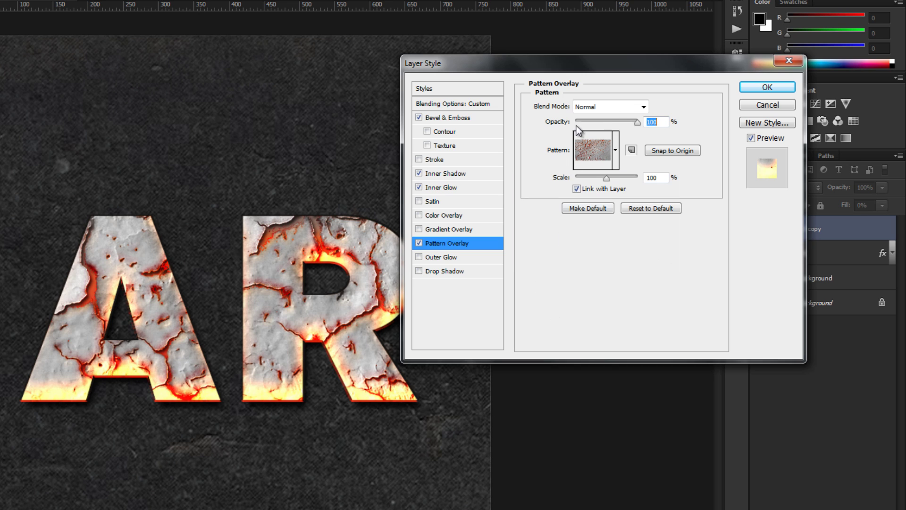
# - Set the pattern overlay's blend mode to Pin Light and its scale to 50%
pyautogui.click(613, 106)
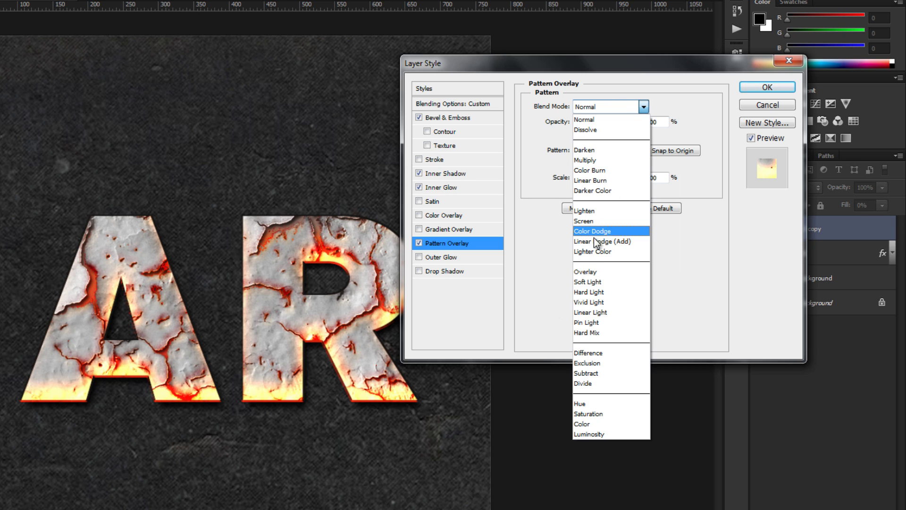
pyautogui.click(593, 323)
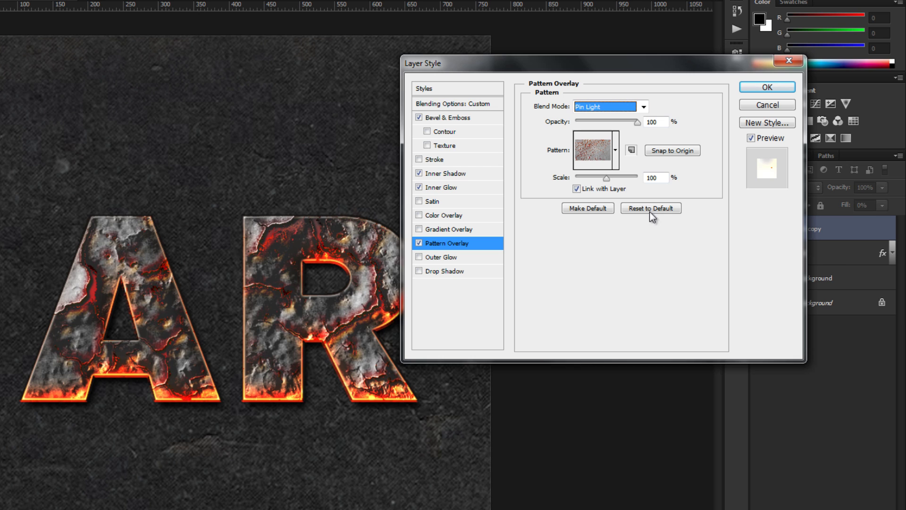
pyautogui.moveTo(664, 178); pyautogui.dragTo(636, 178)
pyautogui.write('50')
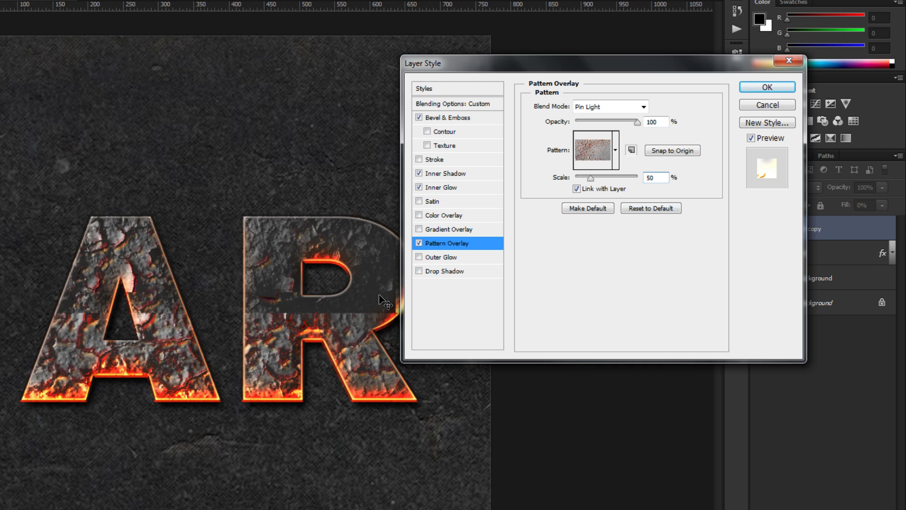
# - Reposition the magma pattern so it covers both letters without a seam, apply the layer style, and collapse the AR copy layer's effects list
pyautogui.moveTo(268, 307); pyautogui.dragTo(177, 234)
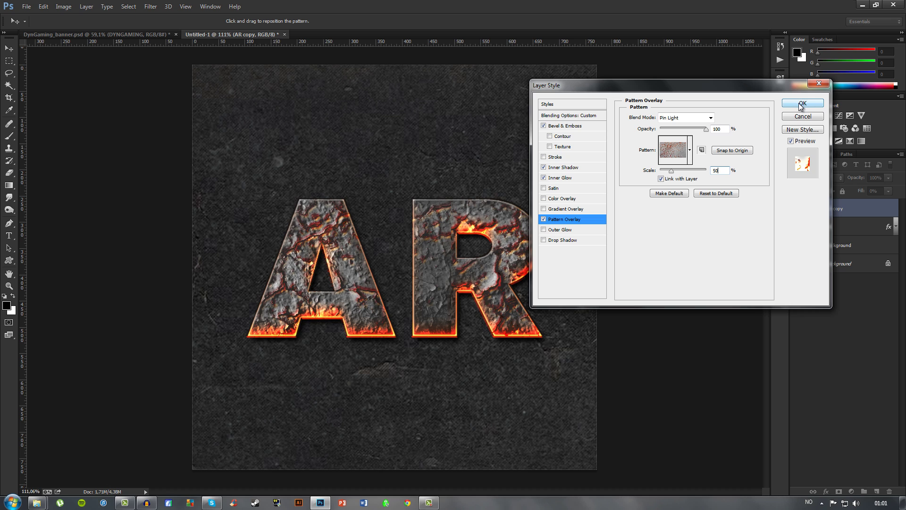
pyautogui.click(802, 104)
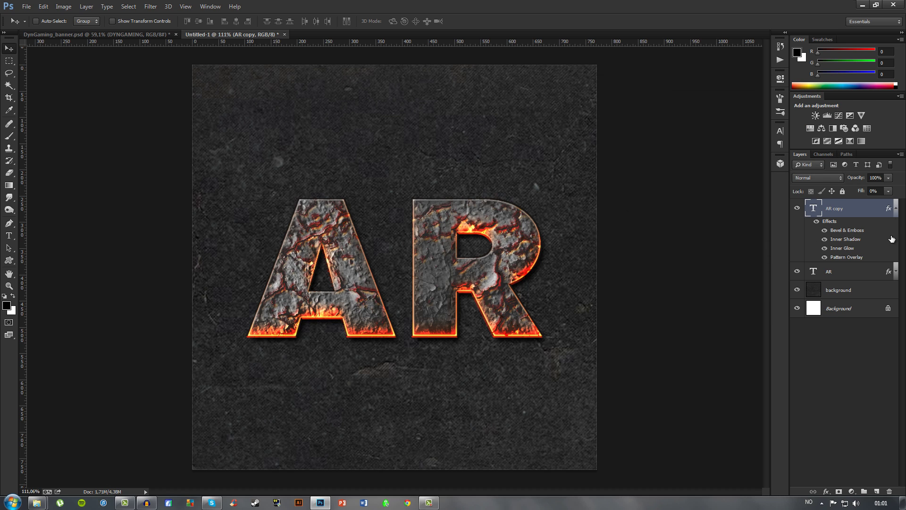
pyautogui.click(896, 211)
# - Place the magma-texture image from the textures folder into the document and scale it to about 108.6% so it covers the canvas
pyautogui.moveTo(37, 502)
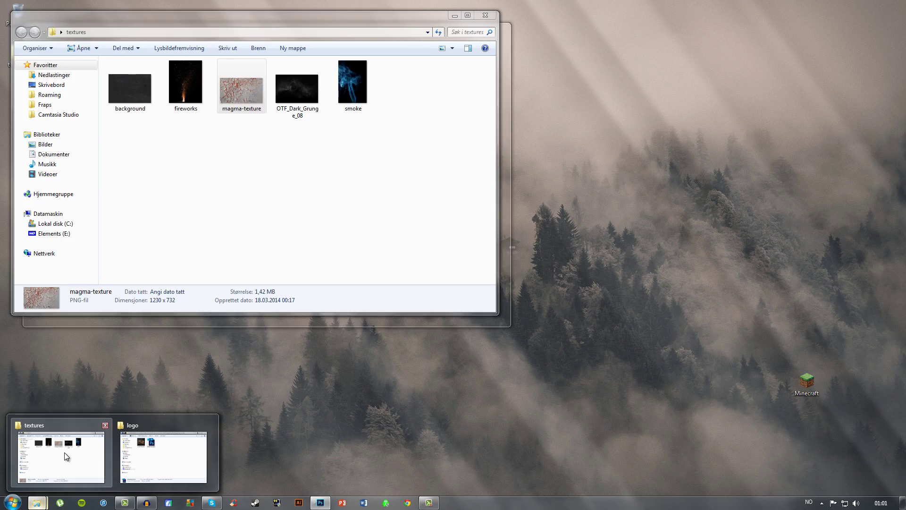
pyautogui.click(83, 452)
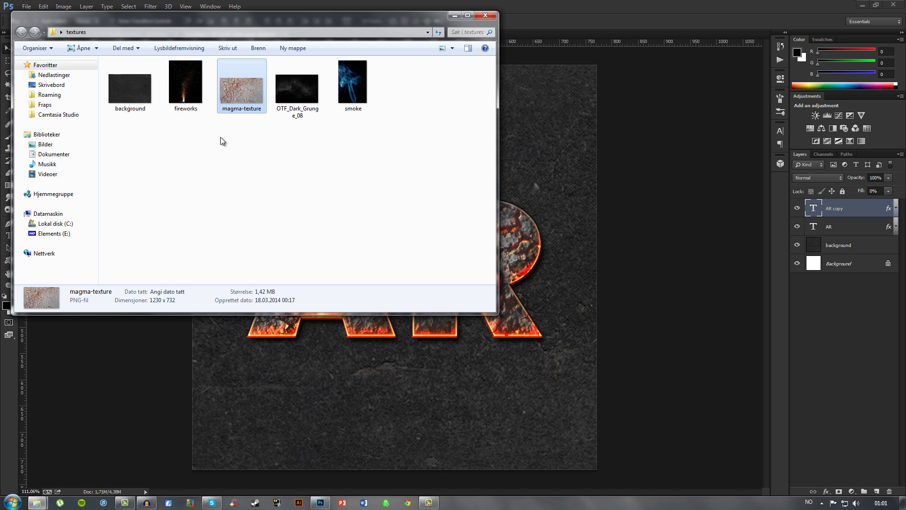
pyautogui.moveTo(240, 94); pyautogui.dragTo(589, 233)
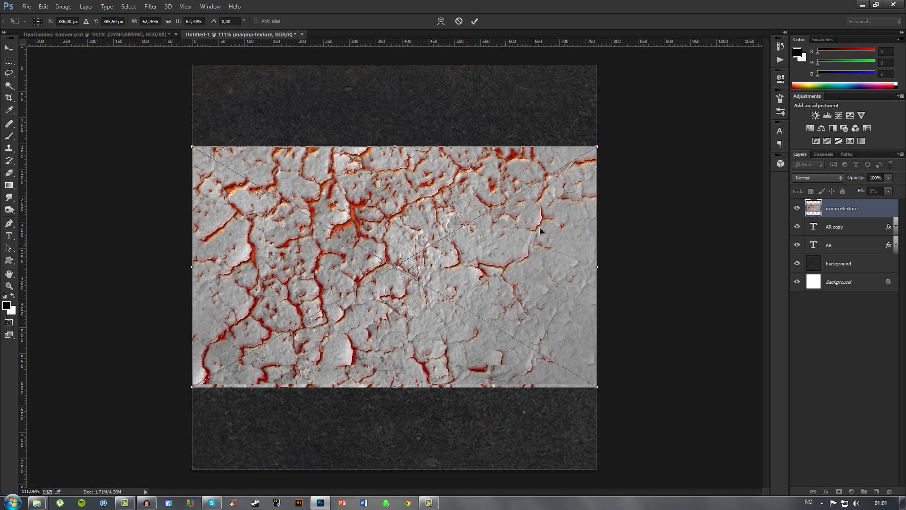
pyautogui.scroll(-3, 590, 170)
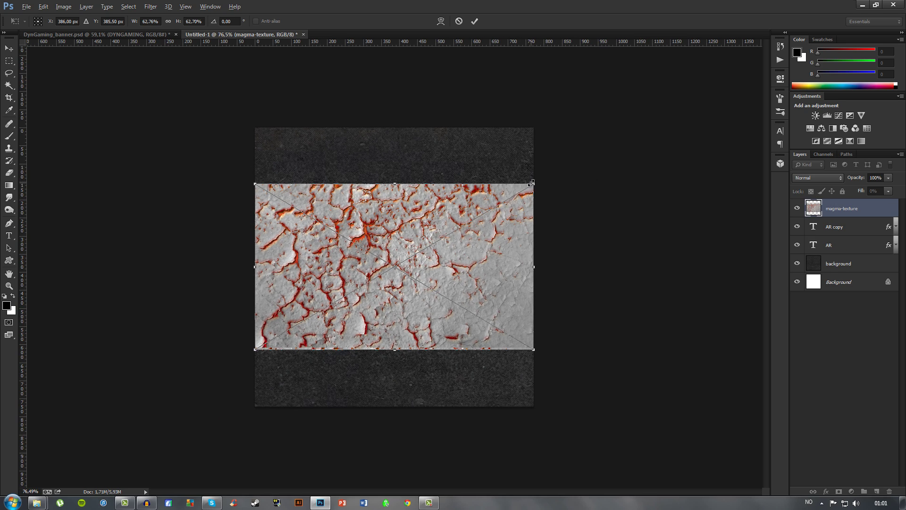
pyautogui.moveTo(534, 184); pyautogui.dragTo(638, 124)
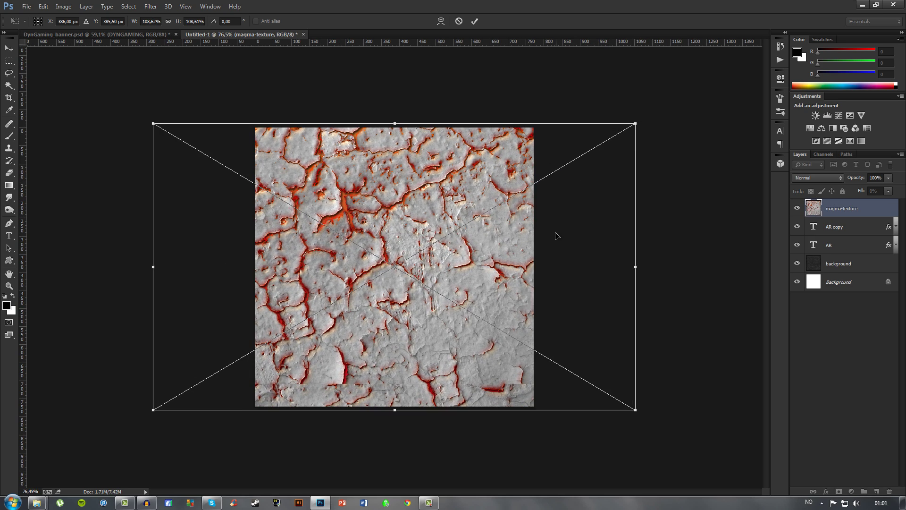
pyautogui.press('Return')
# - Rasterize the magma-texture layer and move it below both AR text layers, above the background layer
pyautogui.rightClick(863, 203)
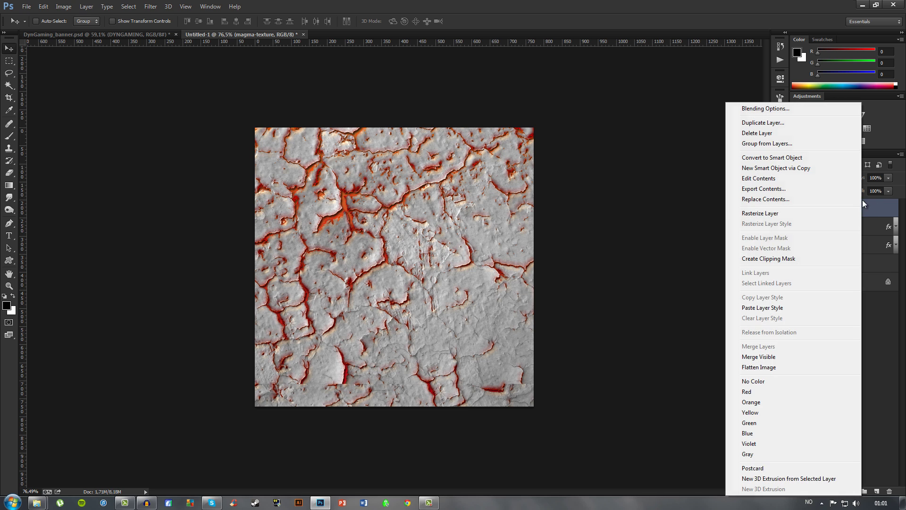
pyautogui.click(760, 210)
pyautogui.scroll(2, 525, 276)
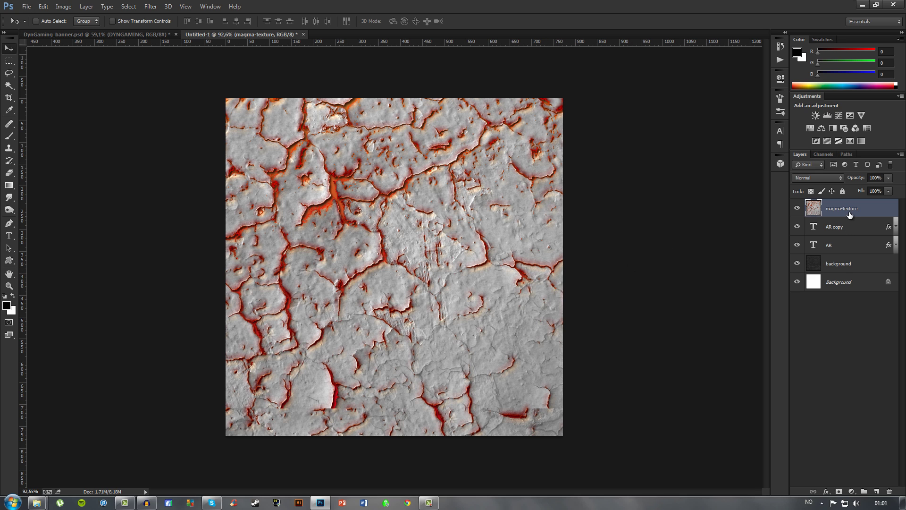
pyautogui.moveTo(849, 215); pyautogui.dragTo(843, 241)
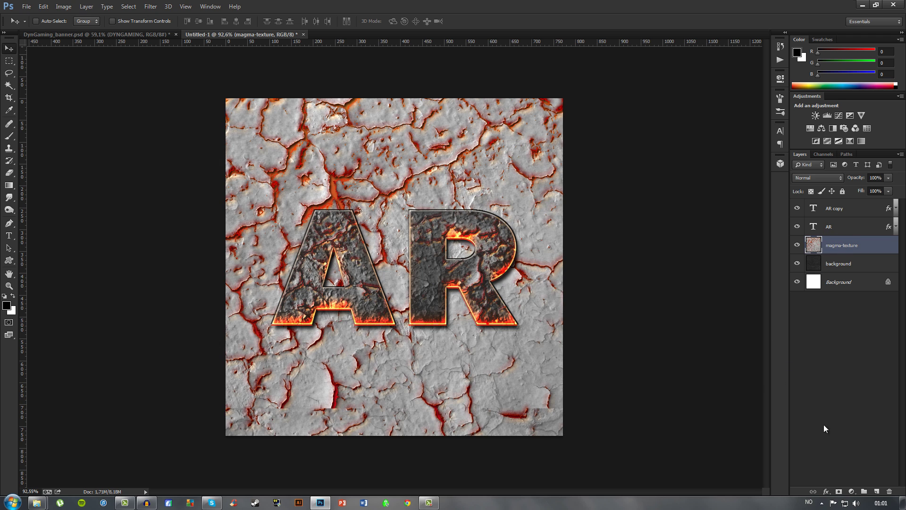
# - Add a Gradient Map adjustment above the magma-texture layer and clip it to that layer
pyautogui.click(852, 491)
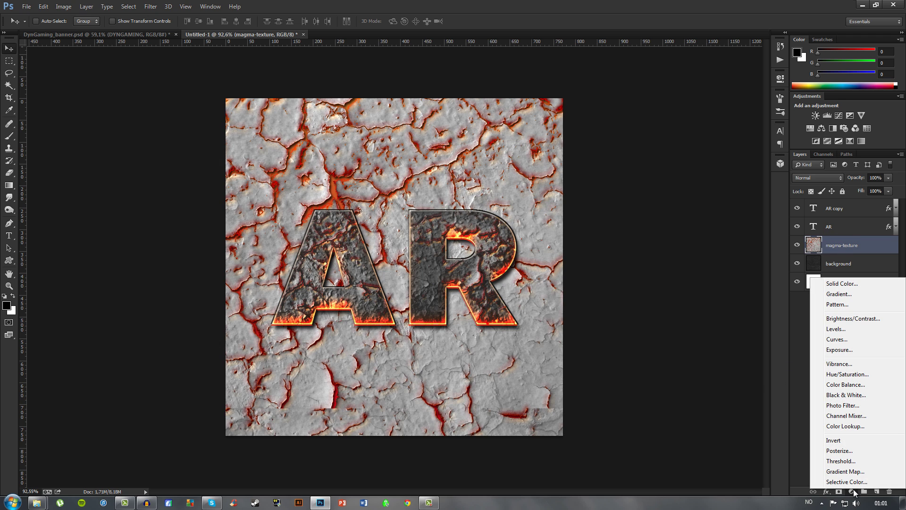
pyautogui.click(830, 472)
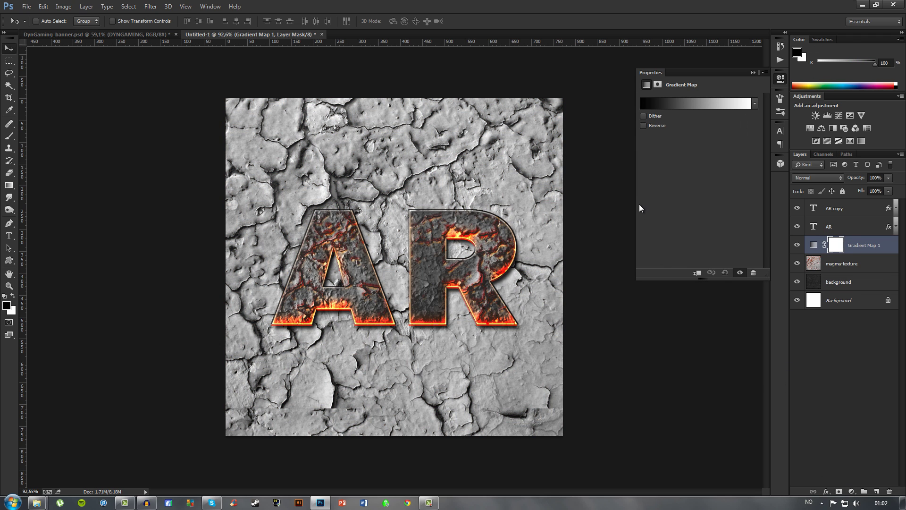
pyautogui.keyDown('alt'); pyautogui.click(855, 254); pyautogui.keyUp('alt')
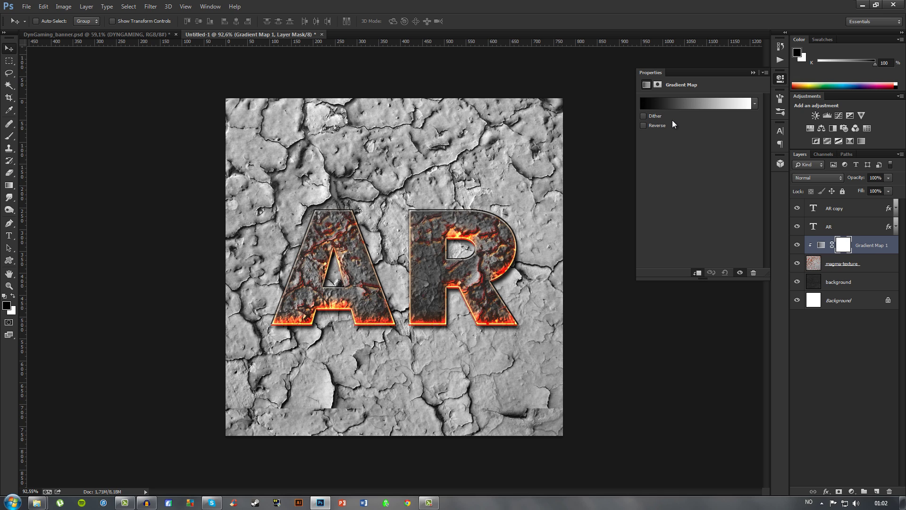
# - Set the gradient map's starting colour stop to 4b4b4b
pyautogui.click(655, 101)
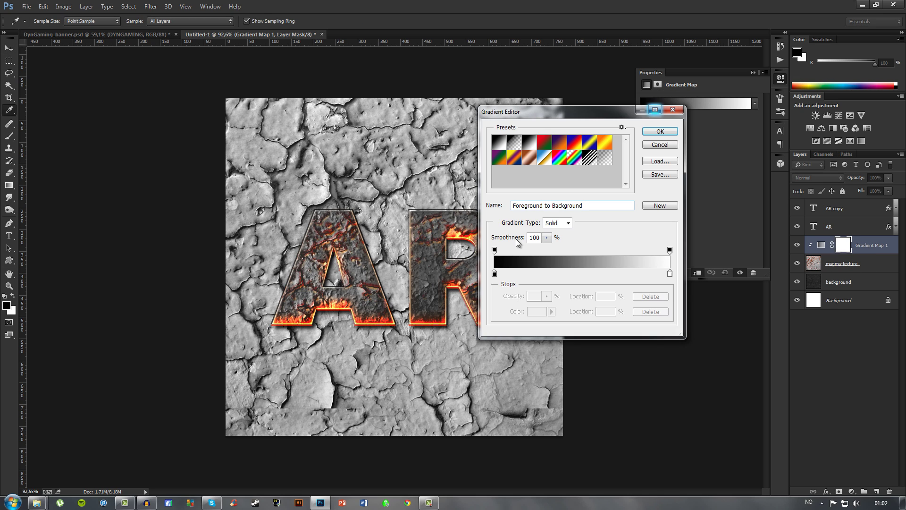
pyautogui.doubleClick(494, 274)
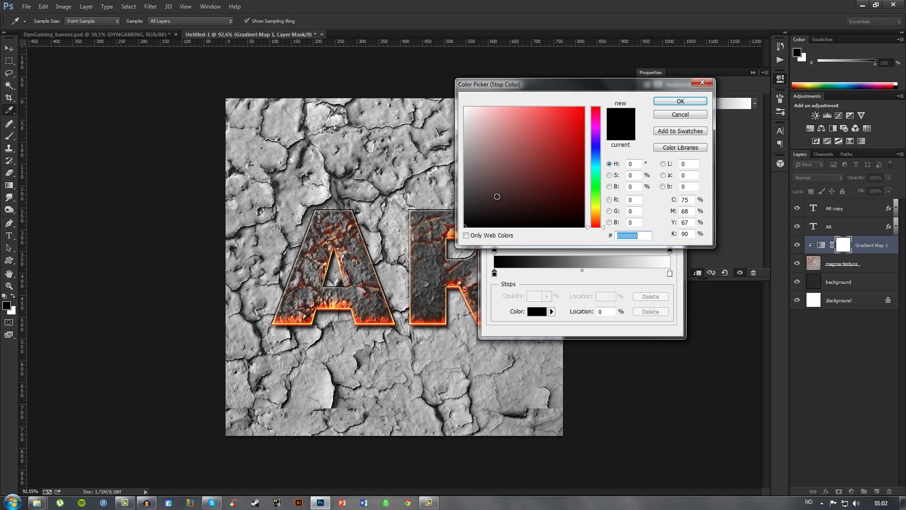
pyautogui.write('4b')
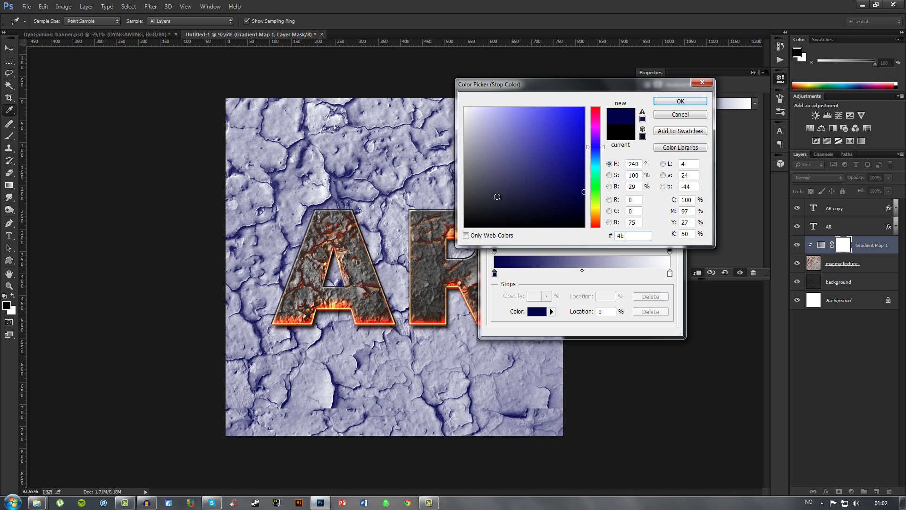
pyautogui.write('4b4')
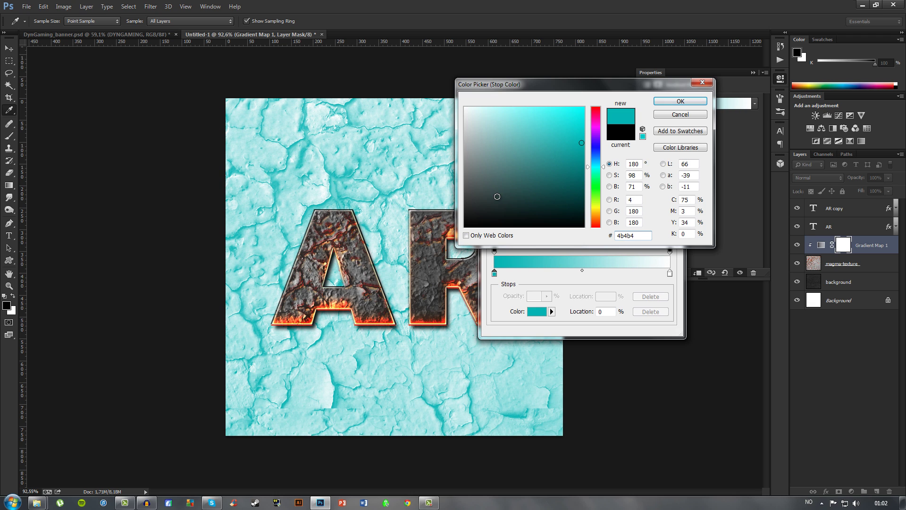
pyautogui.write('b')
pyautogui.click(681, 101)
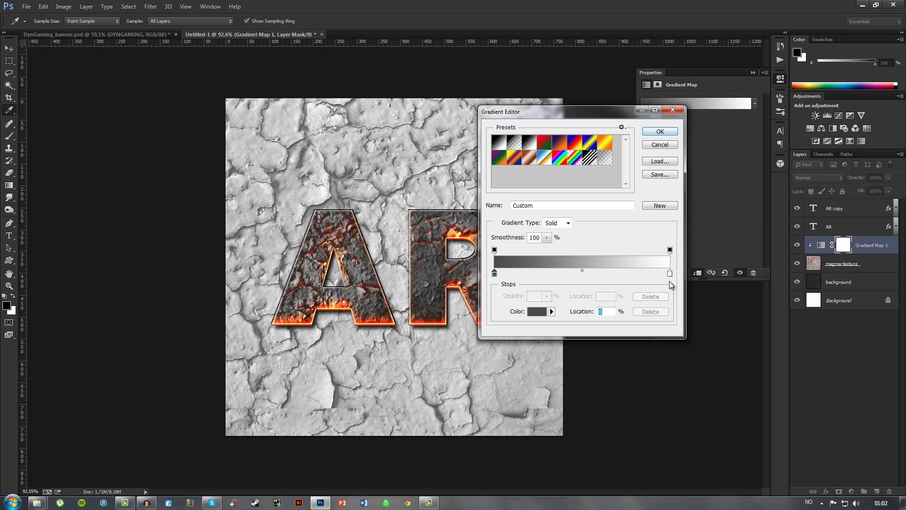
# - Set the gradient map's end colour stop to 1a1a1a, apply the gradient, and reverse it
pyautogui.doubleClick(670, 273)
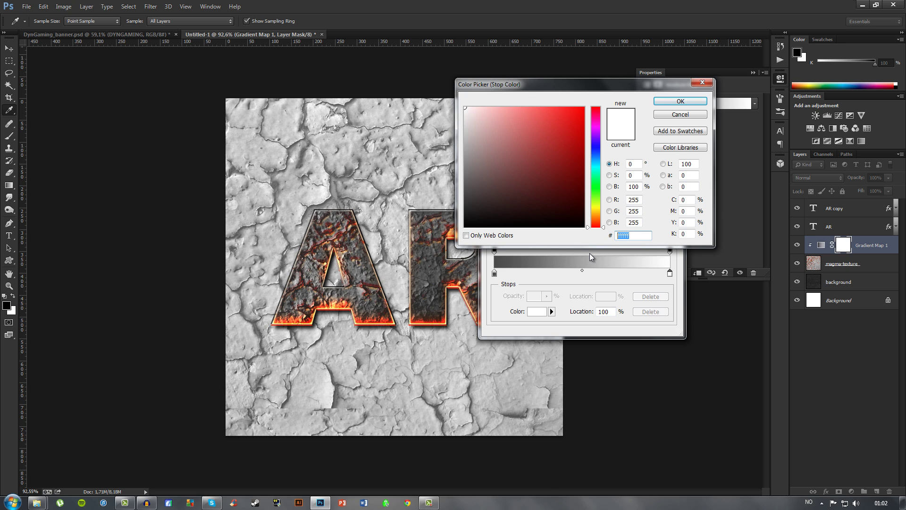
pyautogui.write('1a1a1a')
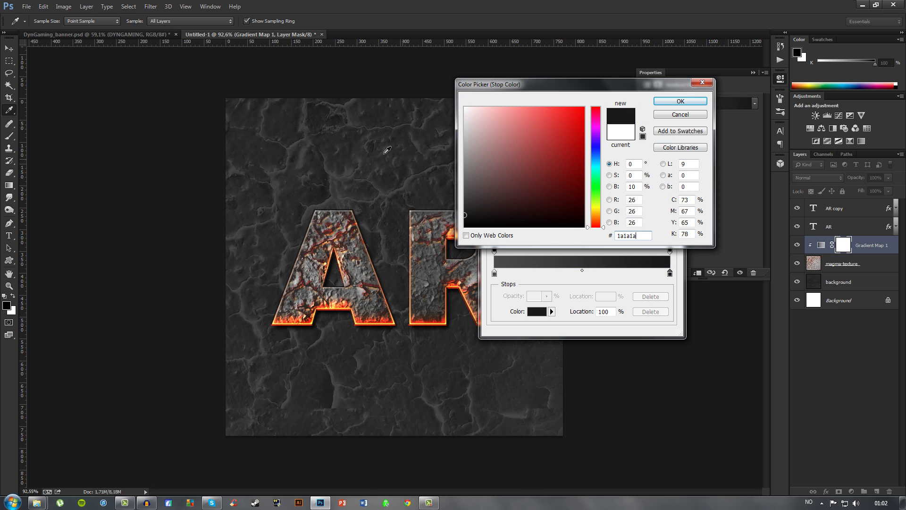
pyautogui.click(681, 101)
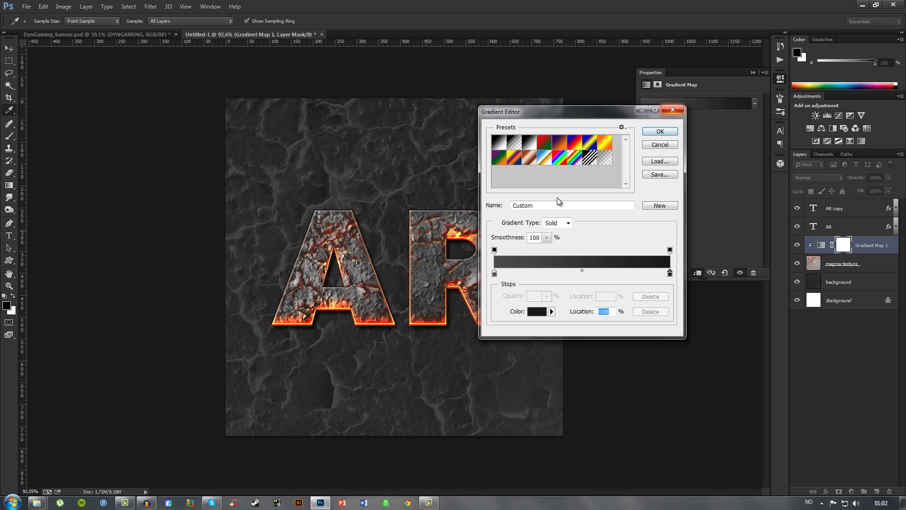
pyautogui.click(667, 130)
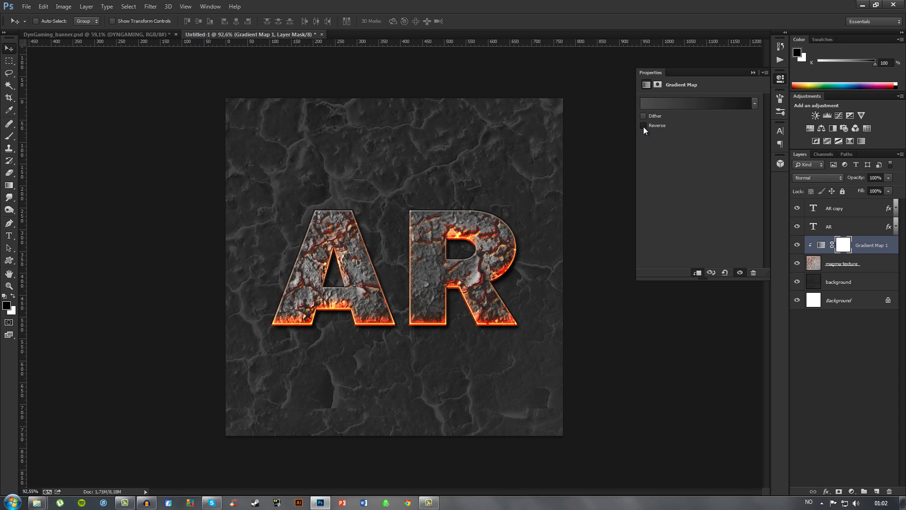
pyautogui.click(644, 126)
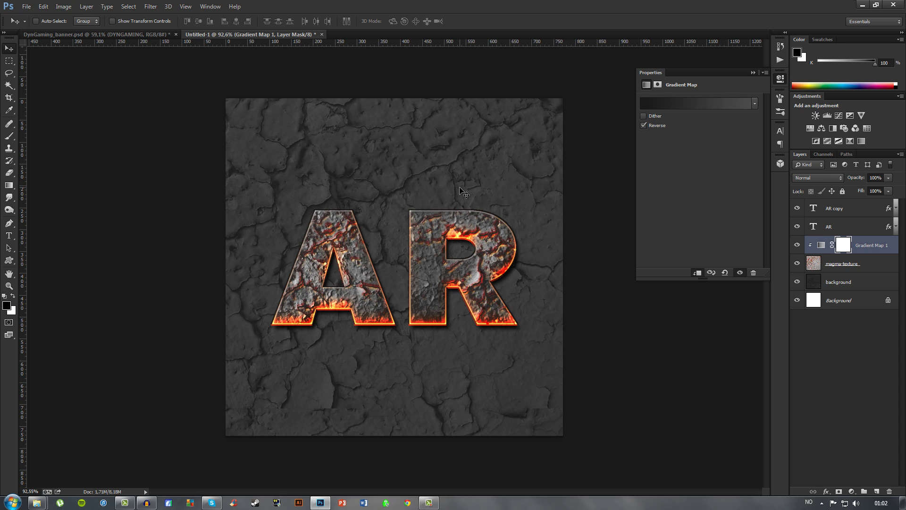
pyautogui.click(752, 73)
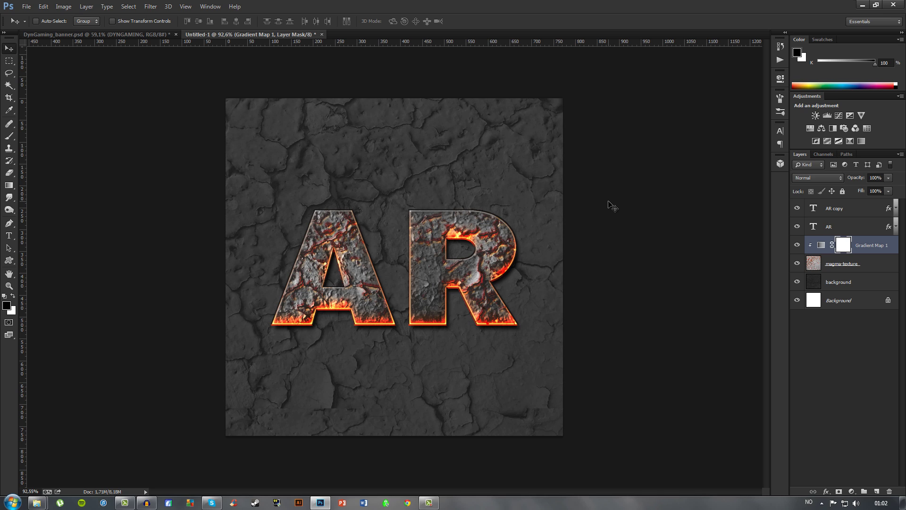
# - Set the magma-texture layer's blend mode to Linear Dodge (Add) and its opacity to 36%
pyautogui.click(868, 262)
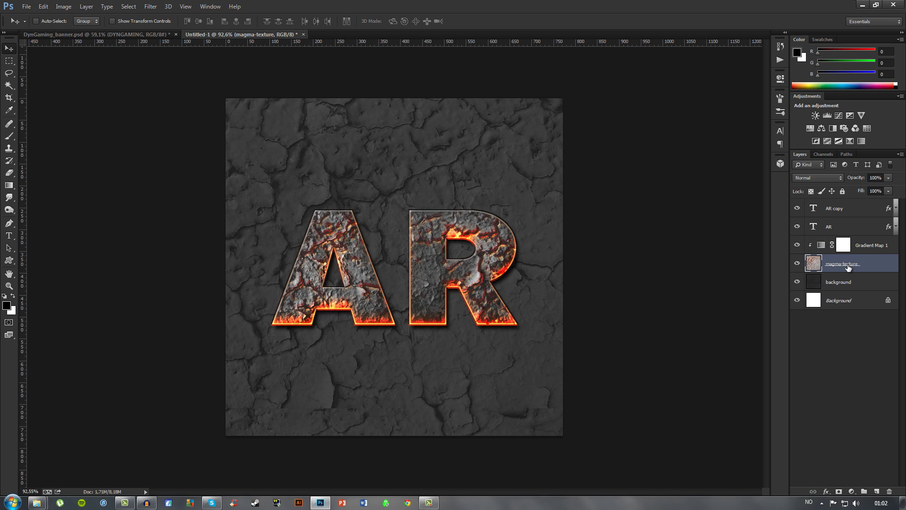
pyautogui.click(826, 179)
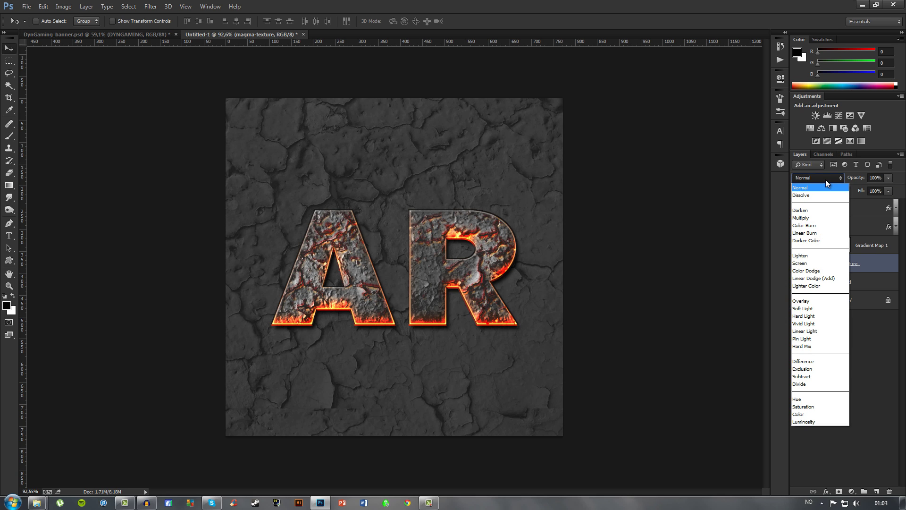
pyautogui.click(811, 280)
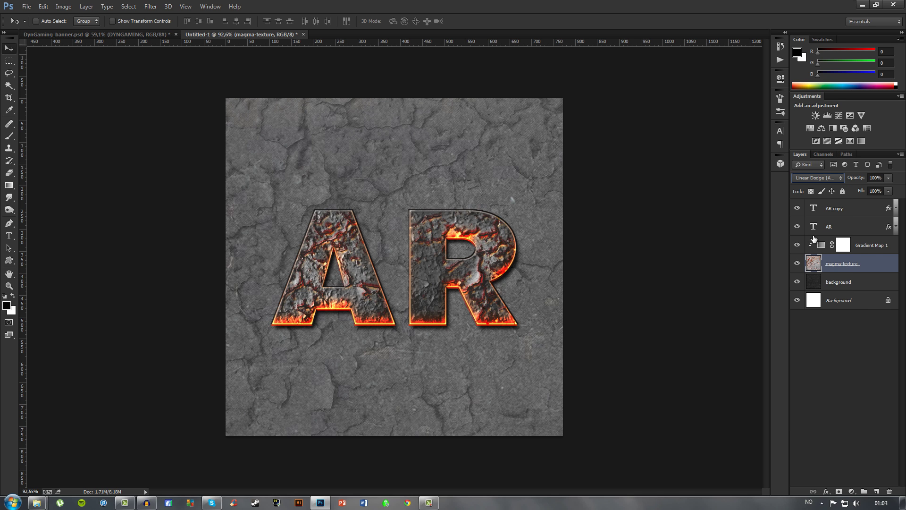
pyautogui.click(854, 180)
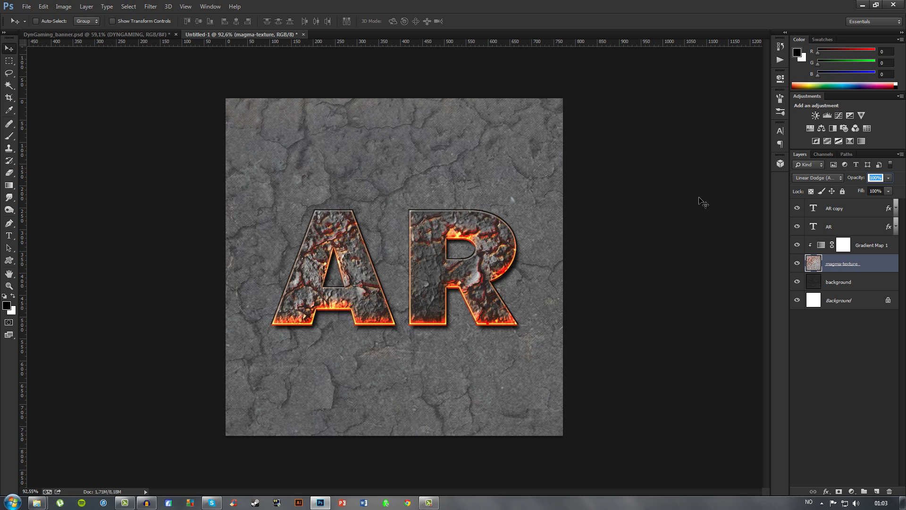
pyautogui.write('36')
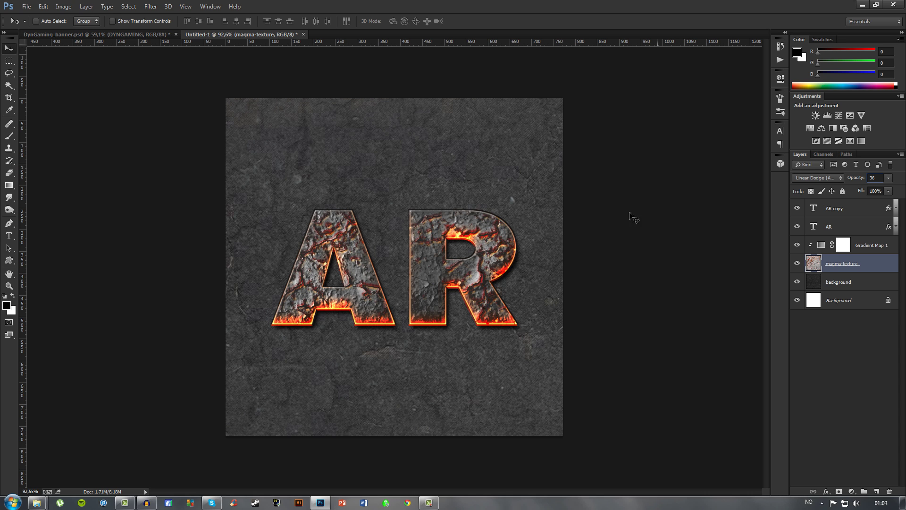
pyautogui.scroll(1, 421, 227)
pyautogui.press('Return')
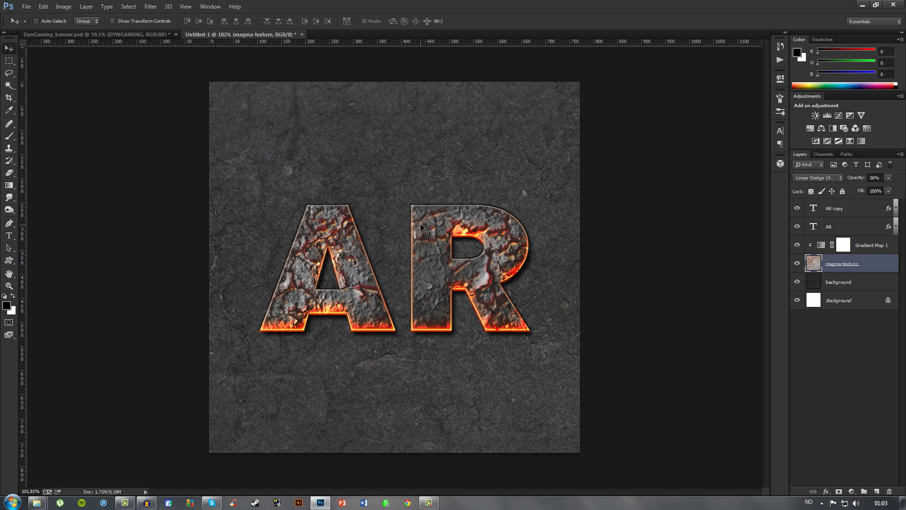
# - Erase the outer areas of the magma-texture layer with a 135 px soft eraser, keeping the texture only around the letters
pyautogui.press('e')
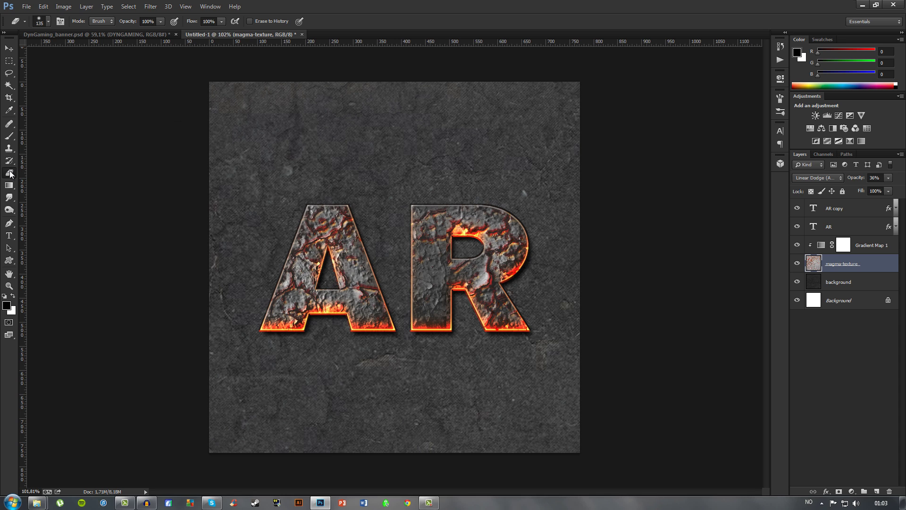
pyautogui.moveTo(285, 148)
pyautogui.mouseDown()
pyautogui.moveTo(243, 144)
pyautogui.moveTo(599, 119)
pyautogui.moveTo(202, 105)
pyautogui.moveTo(543, 101)
pyautogui.moveTo(188, 165)
pyautogui.moveTo(216, 153)
pyautogui.moveTo(206, 327)
pyautogui.mouseUp()
pyautogui.hotkey('ctrl', 'z')
pyautogui.rightClick(254, 145)
pyautogui.press('Escape')
pyautogui.moveTo(479, 429); pyautogui.dragTo(576, 425)
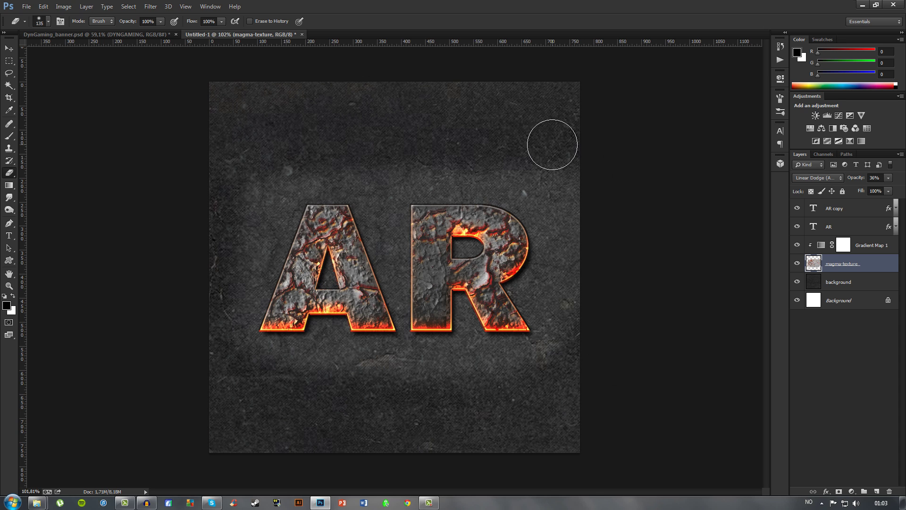
pyautogui.moveTo(559, 141)
pyautogui.mouseDown()
pyautogui.moveTo(583, 269)
pyautogui.moveTo(566, 388)
pyautogui.moveTo(569, 244)
pyautogui.moveTo(519, 143)
pyautogui.moveTo(259, 174)
pyautogui.moveTo(244, 192)
pyautogui.moveTo(229, 254)
pyautogui.moveTo(225, 372)
pyautogui.moveTo(246, 395)
pyautogui.moveTo(609, 372)
pyautogui.moveTo(588, 387)
pyautogui.moveTo(568, 276)
pyautogui.moveTo(503, 123)
pyautogui.moveTo(544, 122)
pyautogui.moveTo(470, 156)
pyautogui.moveTo(304, 148)
pyautogui.moveTo(285, 156)
pyautogui.moveTo(245, 188)
pyautogui.moveTo(217, 291)
pyautogui.mouseUp()
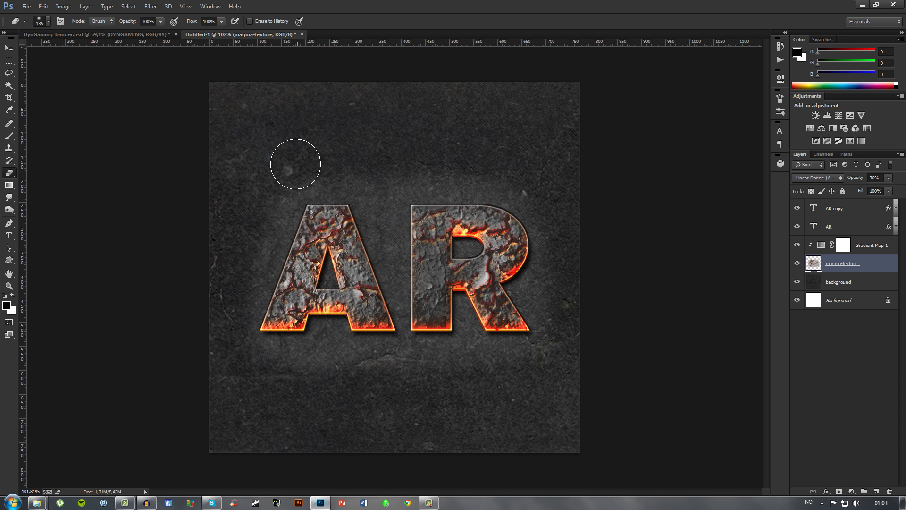
pyautogui.moveTo(354, 163); pyautogui.dragTo(493, 170)
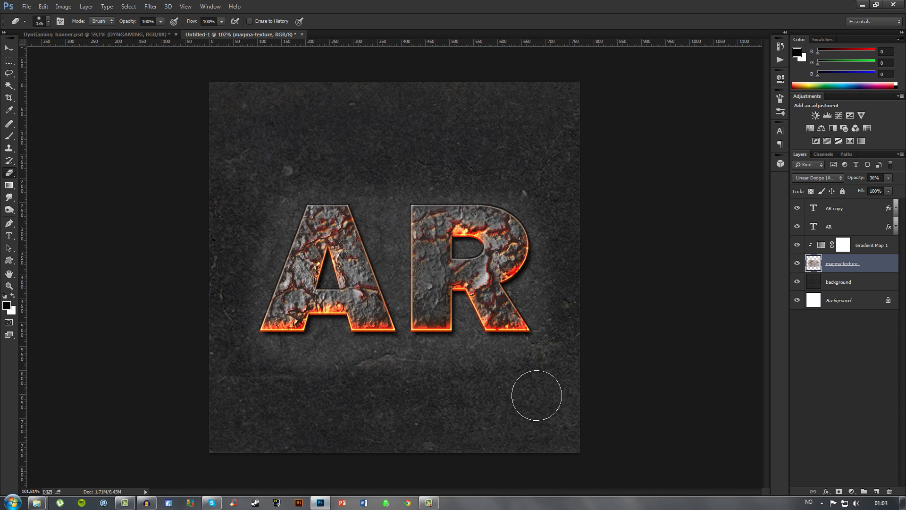
pyautogui.moveTo(537, 395)
pyautogui.mouseDown()
pyautogui.moveTo(482, 385)
pyautogui.moveTo(231, 378)
pyautogui.mouseUp()
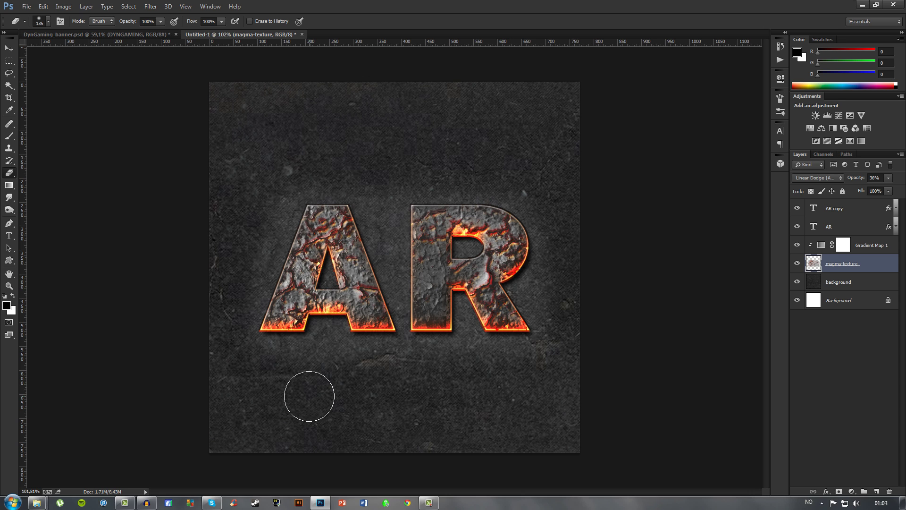
# - Hide and show the magma-texture layer to compare the background with and without it
pyautogui.press('v')
pyautogui.click(797, 264)
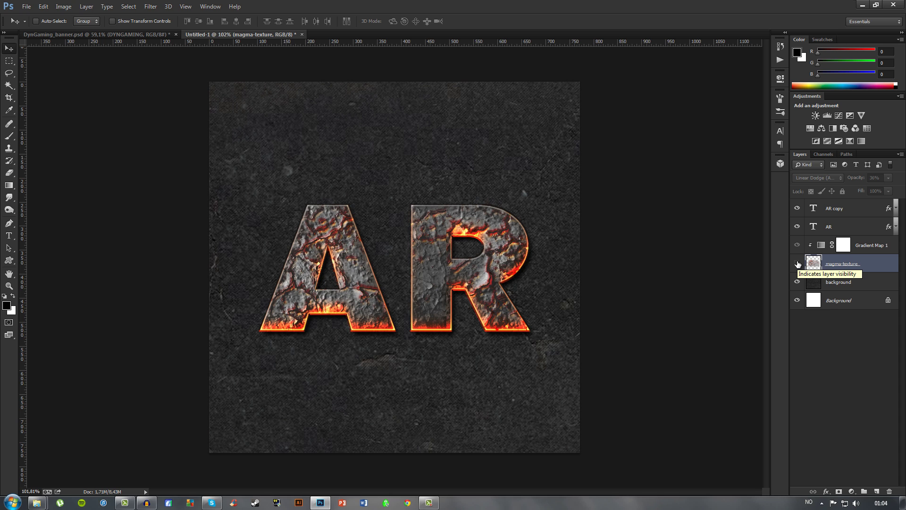
pyautogui.click(798, 264)
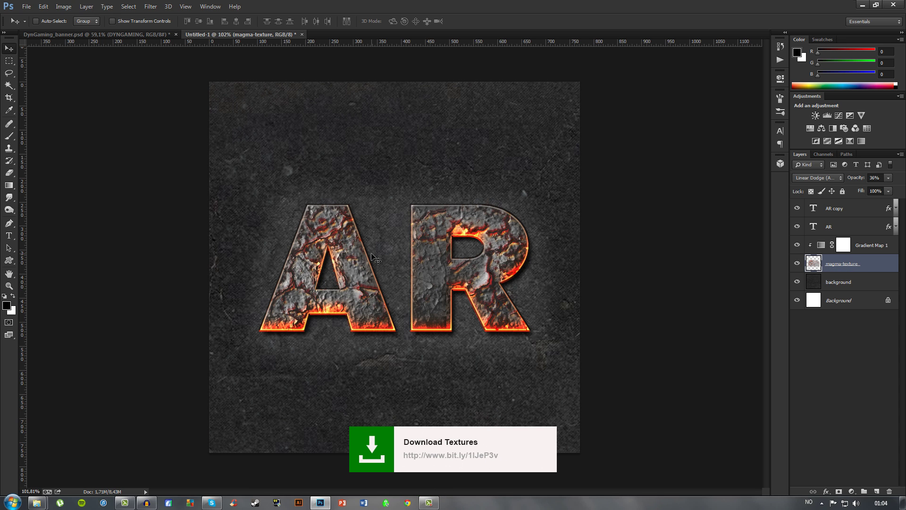
pyautogui.scroll(-2, 372, 254)
pyautogui.scroll(4, 406, 253)
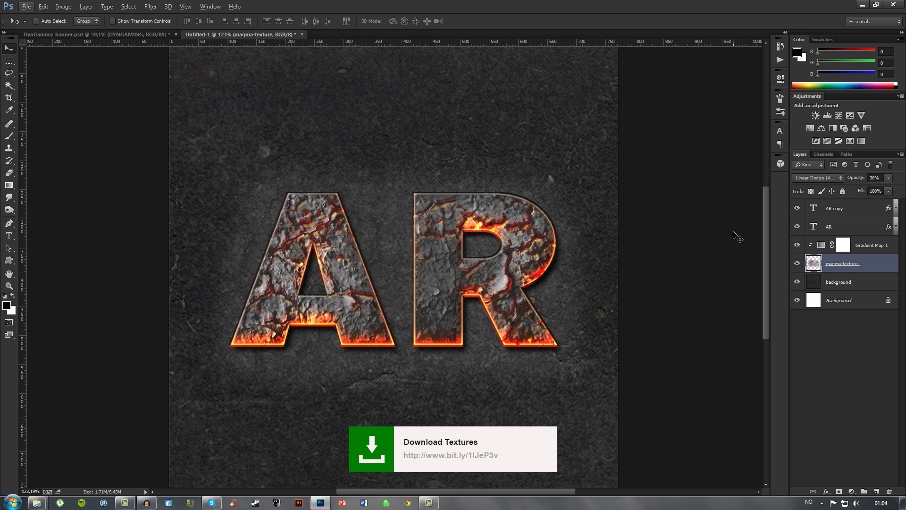
pyautogui.scroll(-3, 673, 239)
pyautogui.scroll(1, 515, 327)
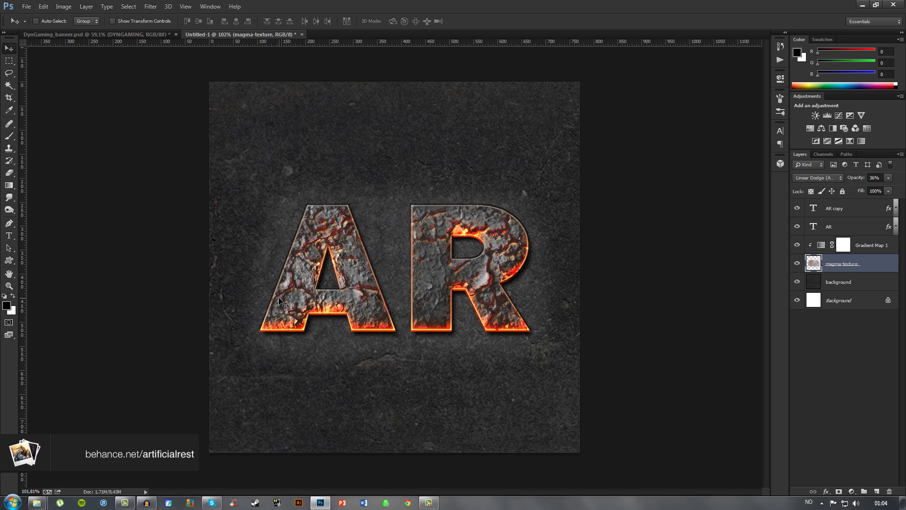
# - Compare the AR text effect with the DYNGAMING lettering in DynGaming_banner.psd, ending on the AR document
pyautogui.click(126, 37)
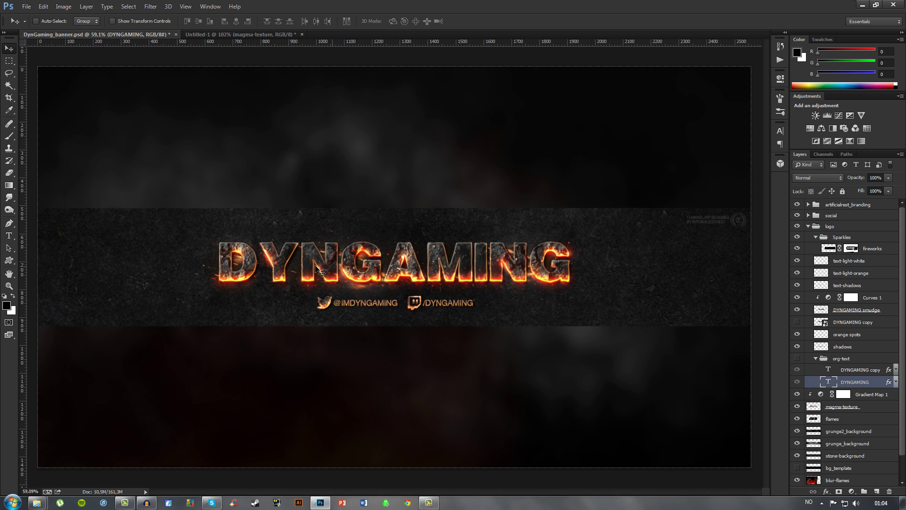
pyautogui.click(262, 35)
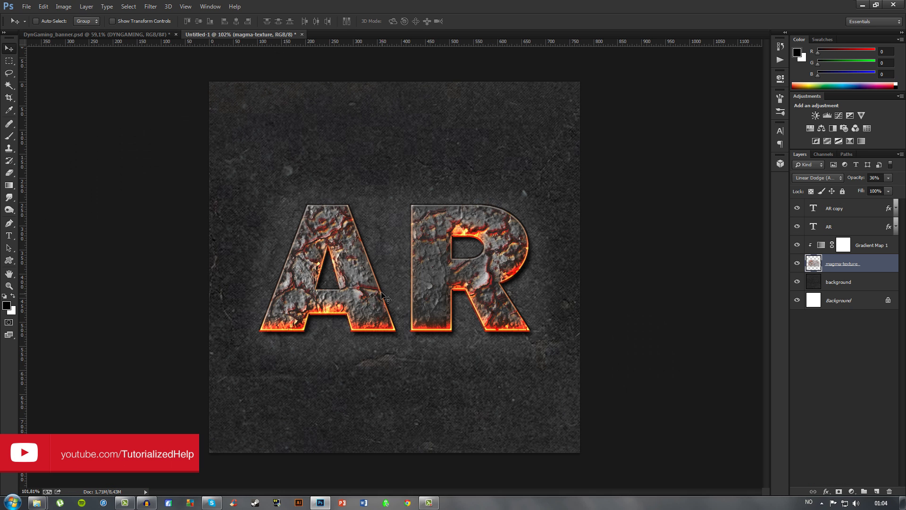
pyautogui.click(126, 35)
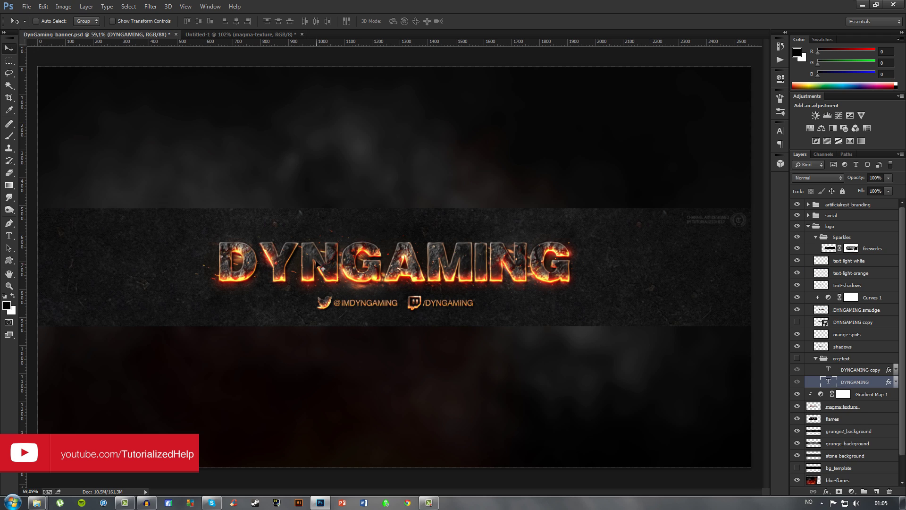
pyautogui.hotkey('ctrl', 'Tab')
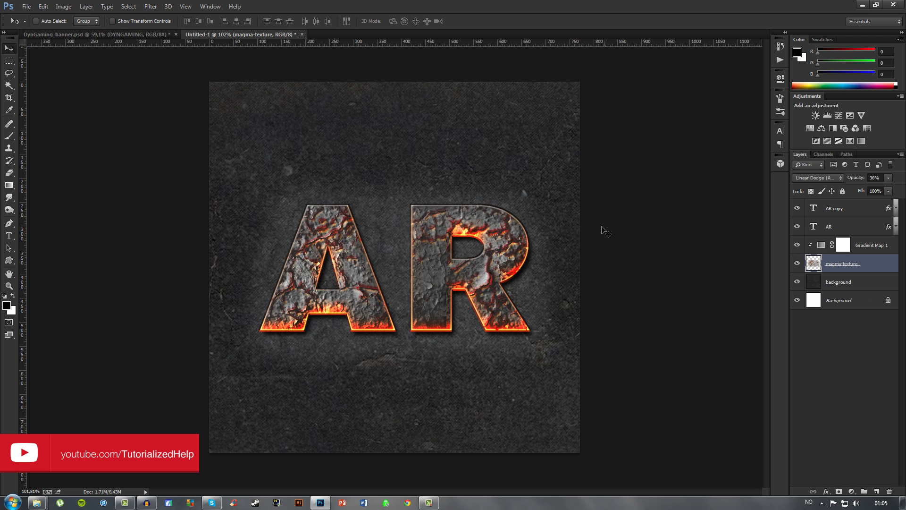